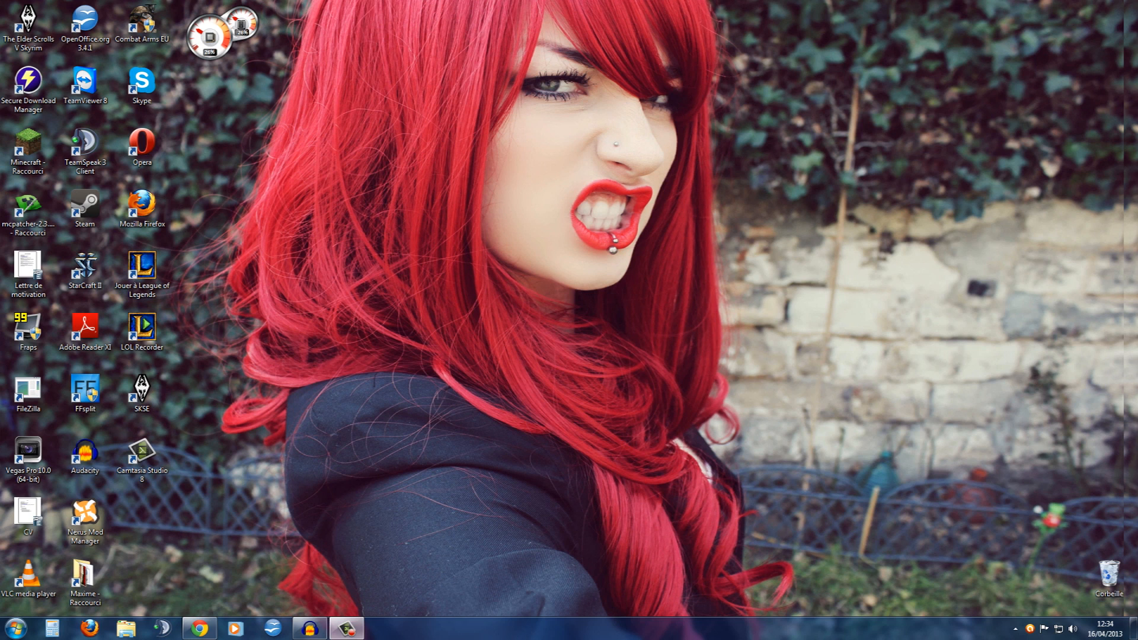
- Launch Fraps and display its movie capture settings
left_click(16, 628)
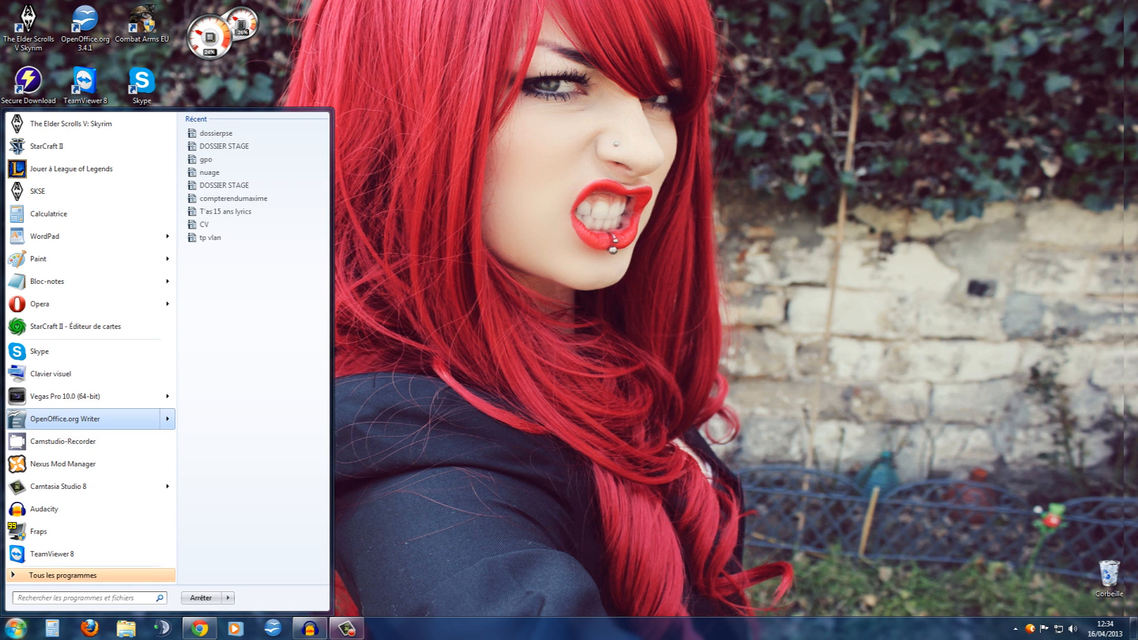
left_click(38, 531)
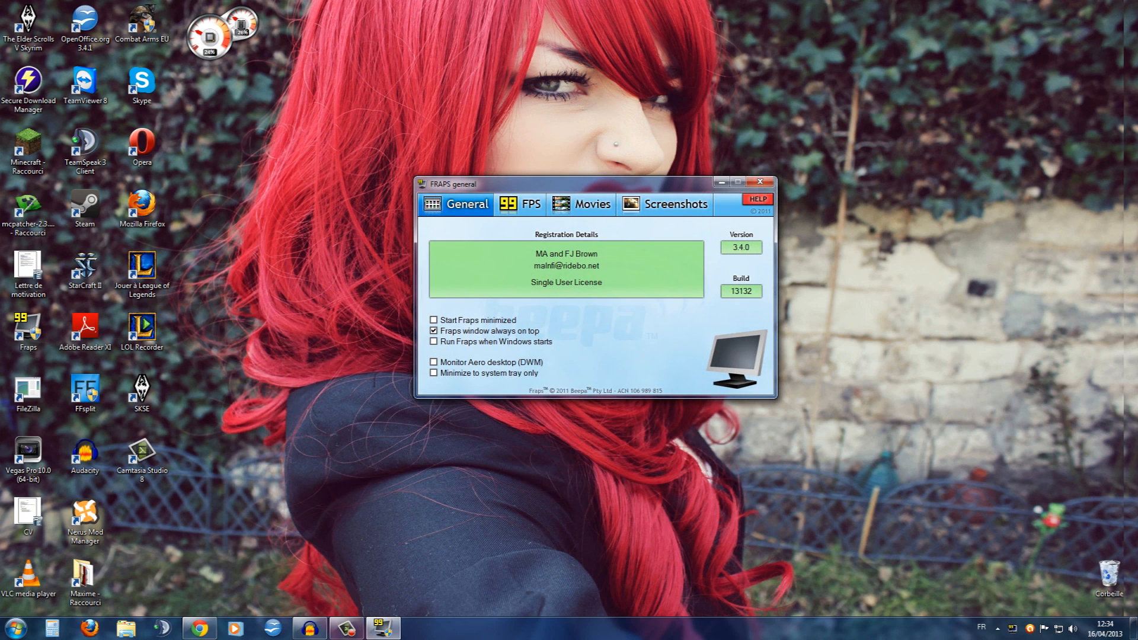
left_click(581, 204)
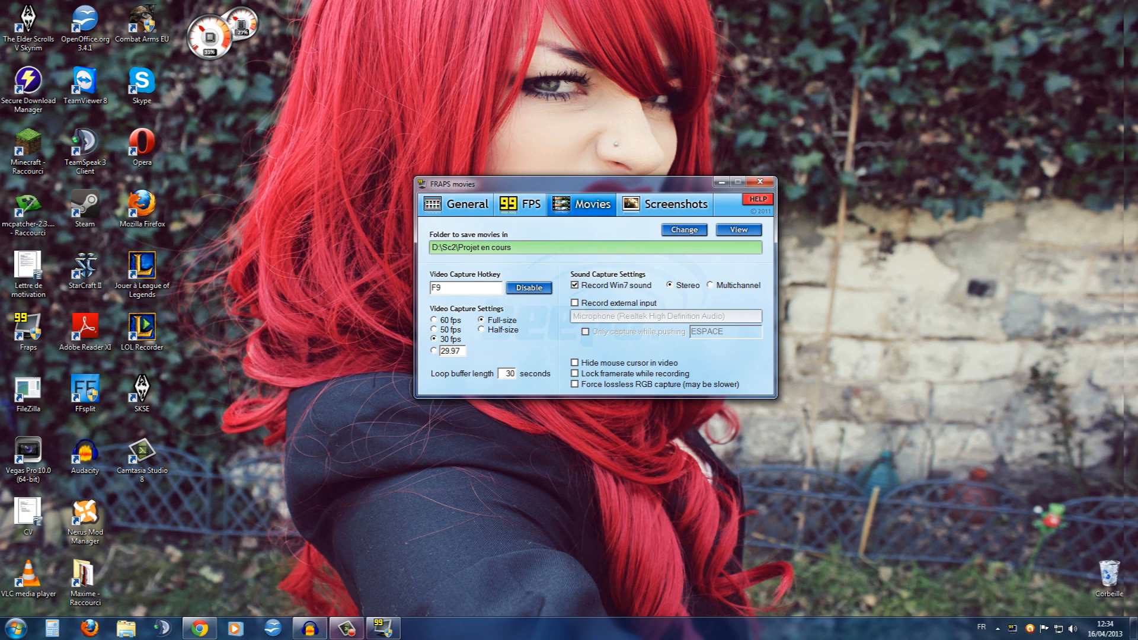
- Set the folder for saving Fraps movies to D:\Sc2\Projet en cours
left_click(684, 230)
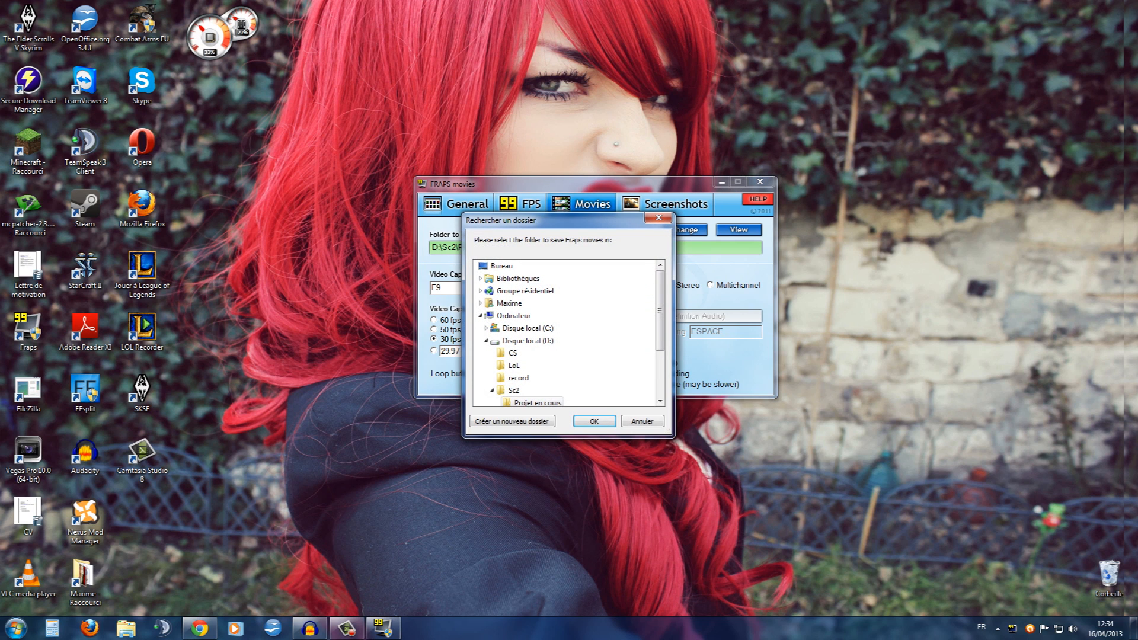
left_click_drag(659, 312, 659, 326)
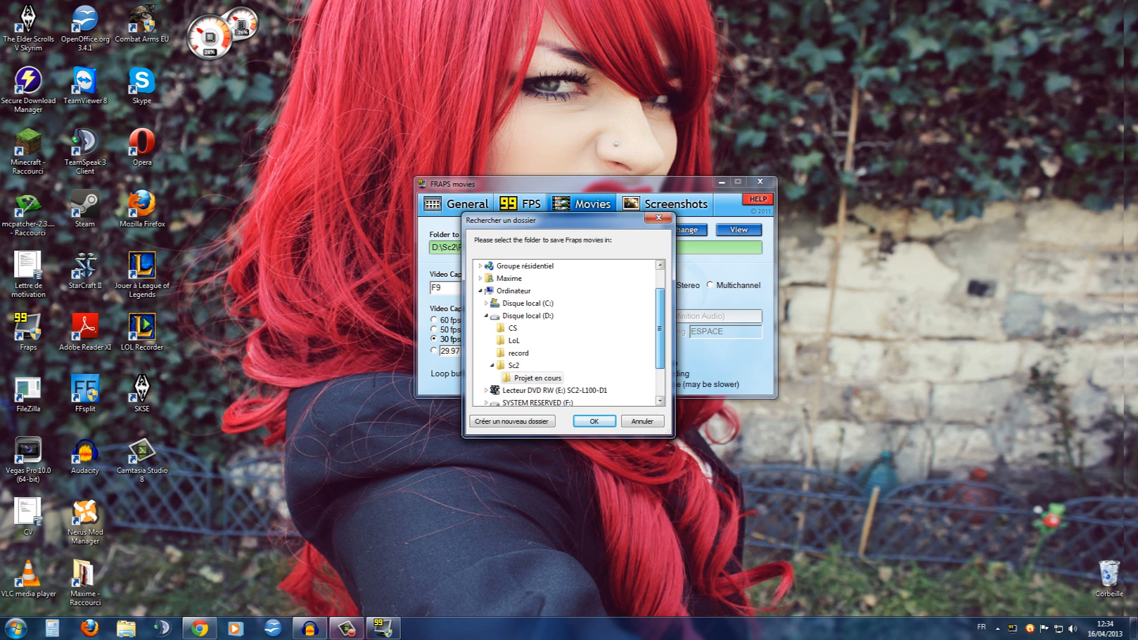
left_click(525, 315)
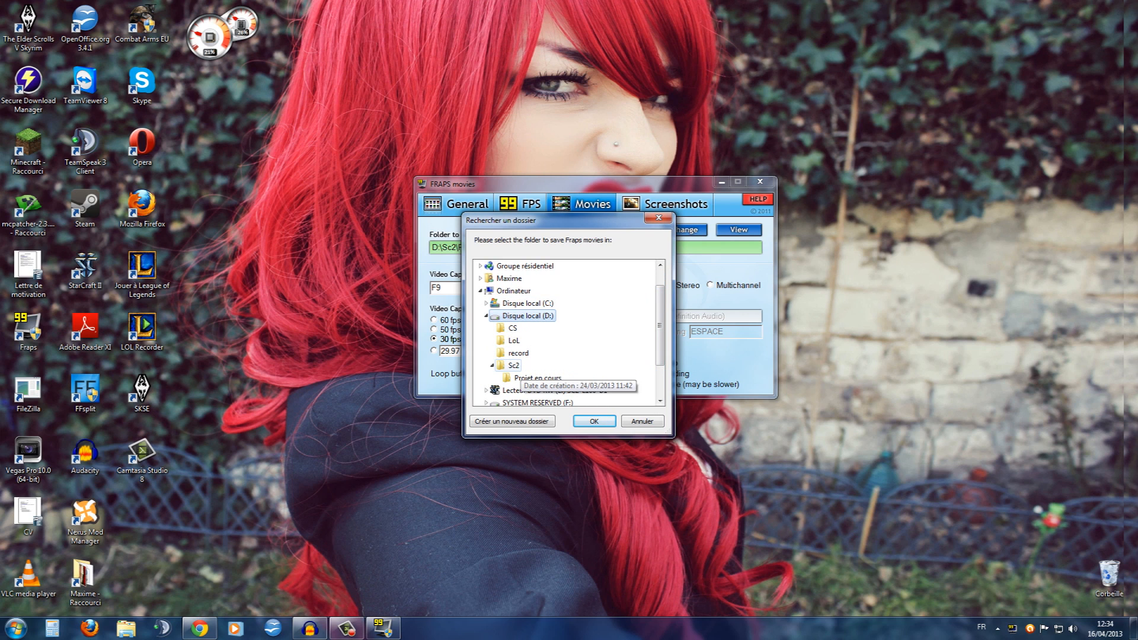
left_click(514, 367)
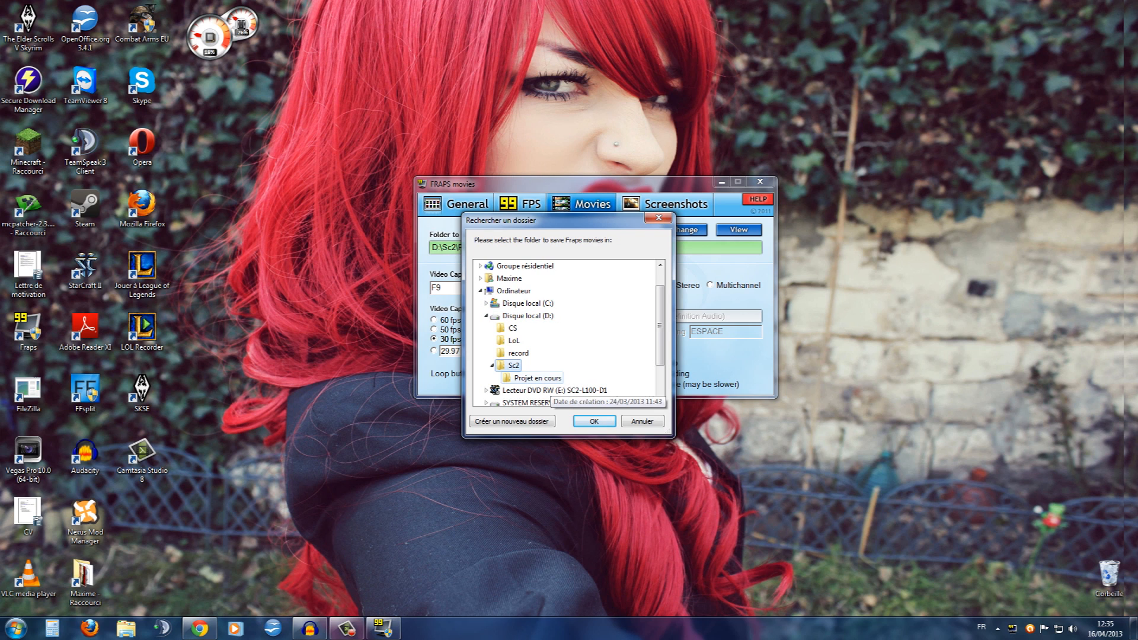
left_click(549, 379)
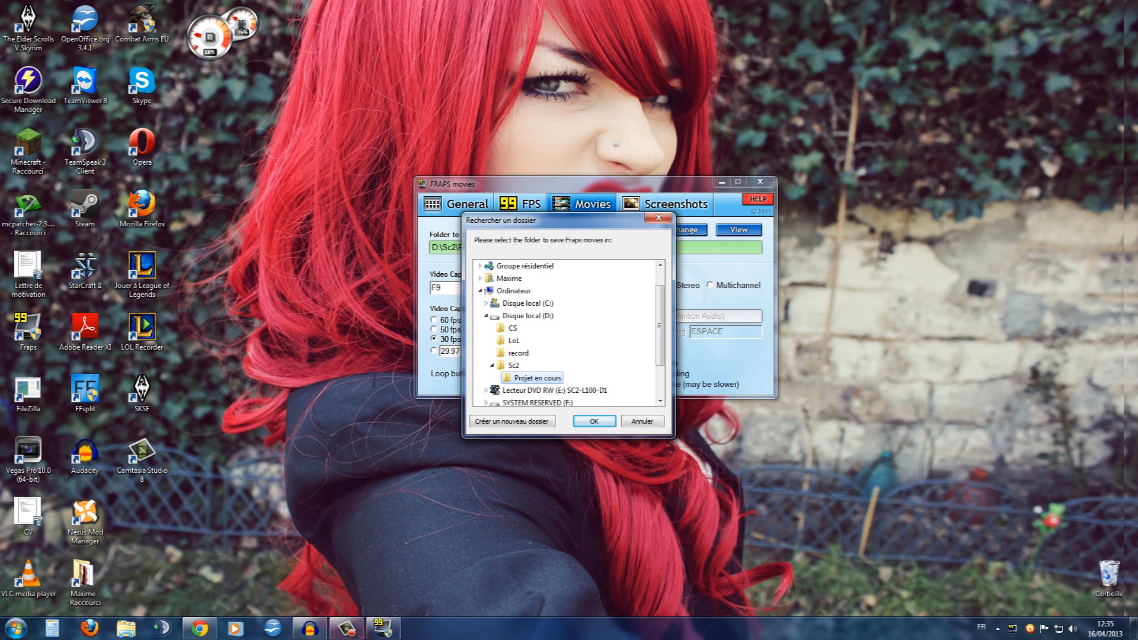
key("Return")
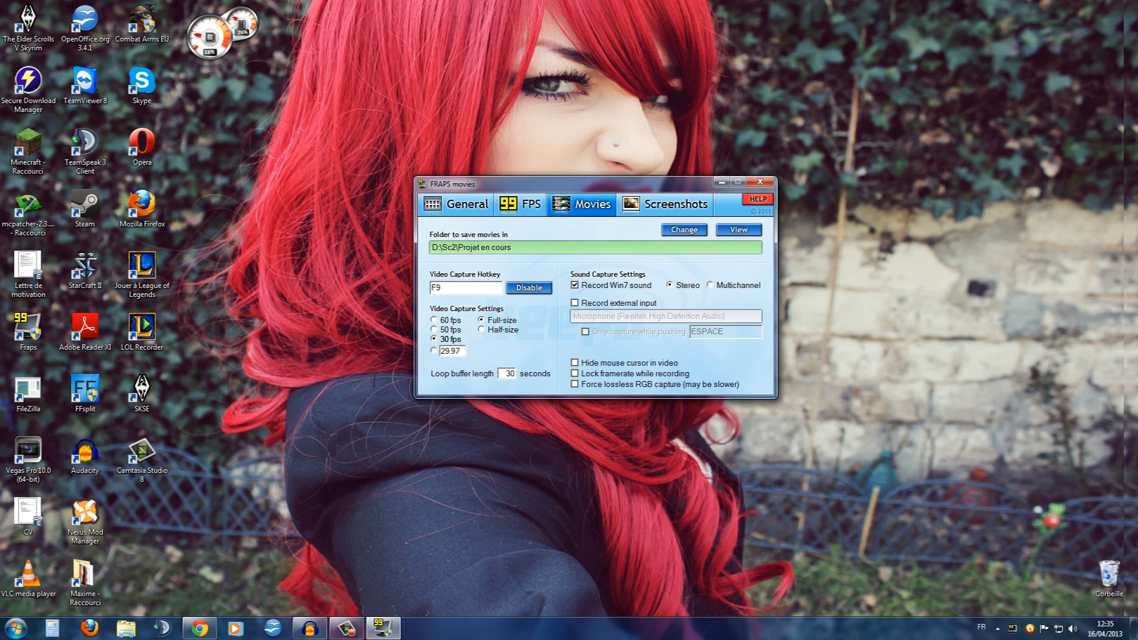
left_click(684, 230)
left_click(658, 218)
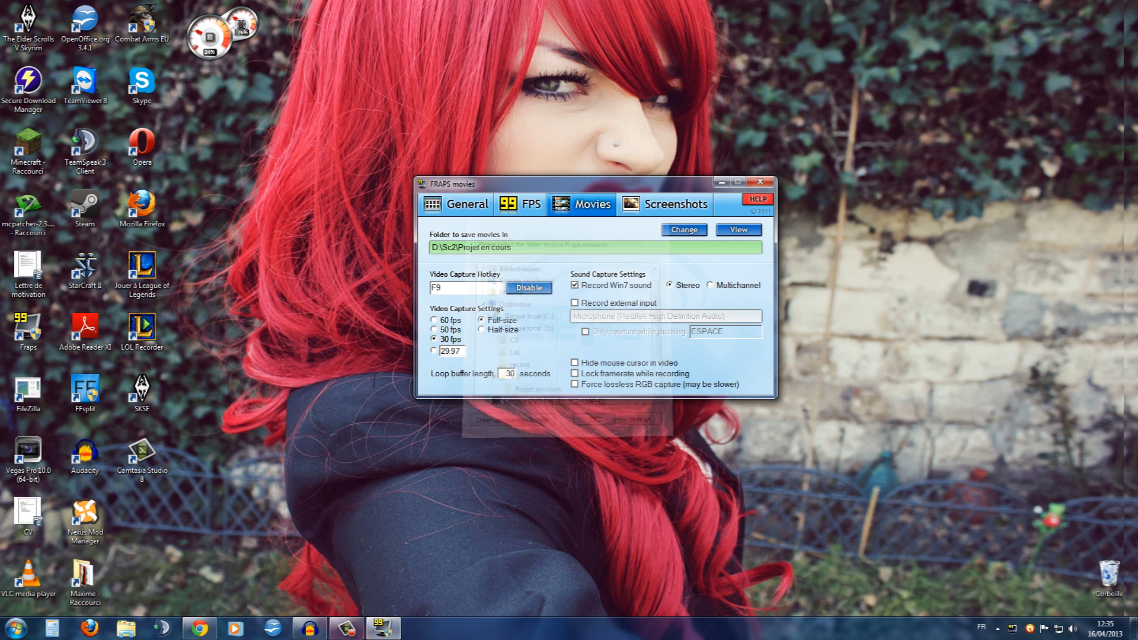
- View the movie save folder from Fraps, look through its recorded clips, and close the folder window
left_click(739, 230)
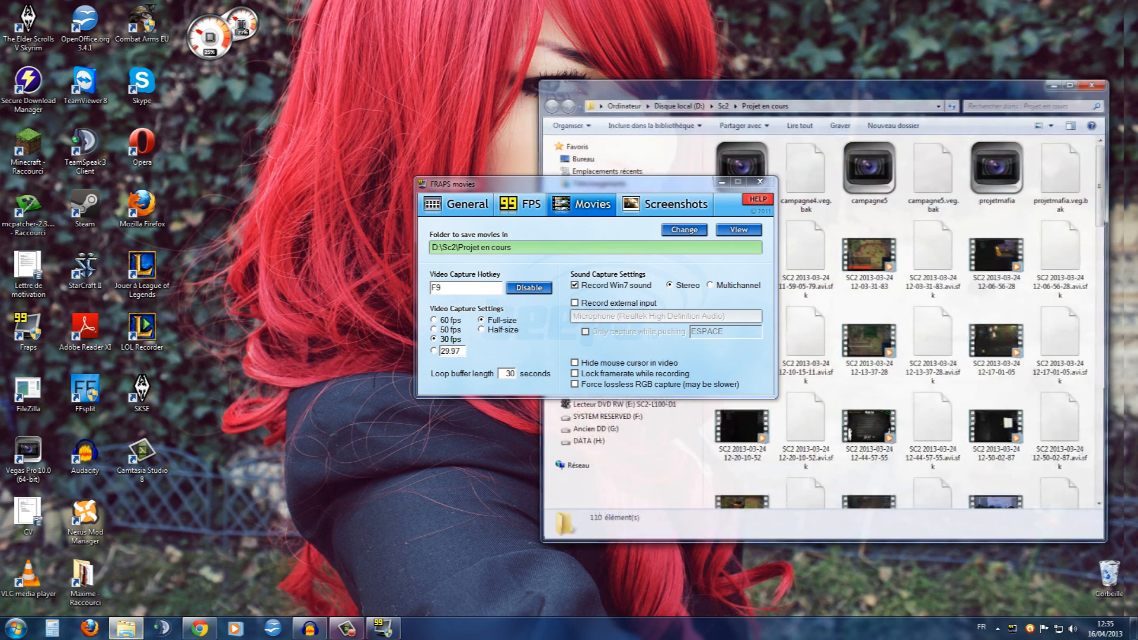
left_click_drag(646, 184, 388, 146)
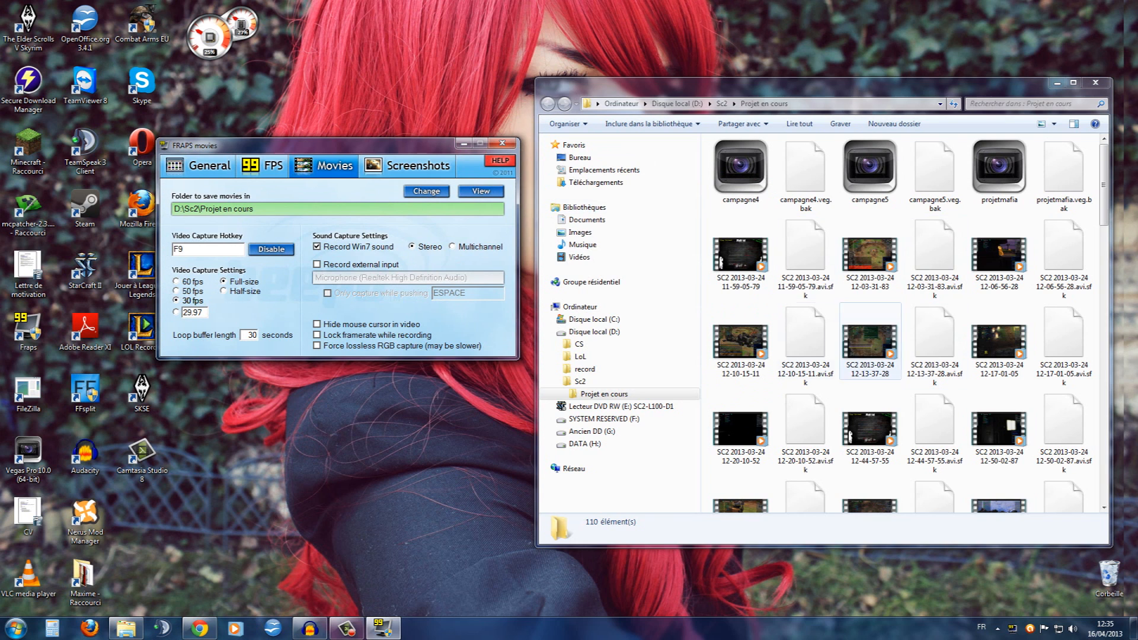
left_click(748, 351)
scroll(764, 362, "down", 9)
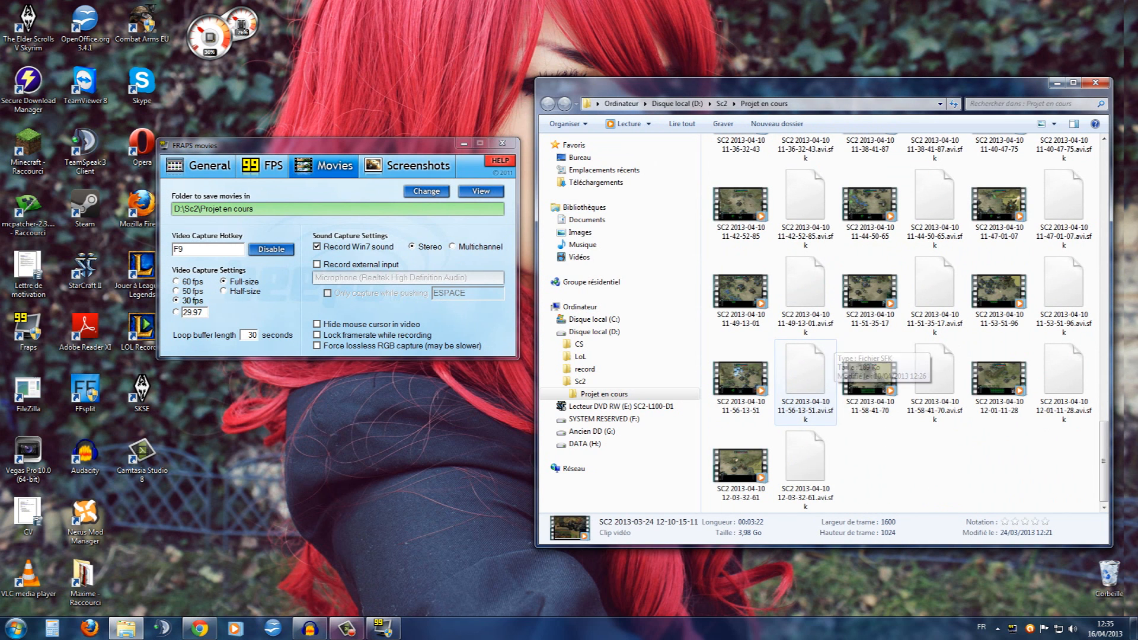
scroll(806, 379, "up", 9)
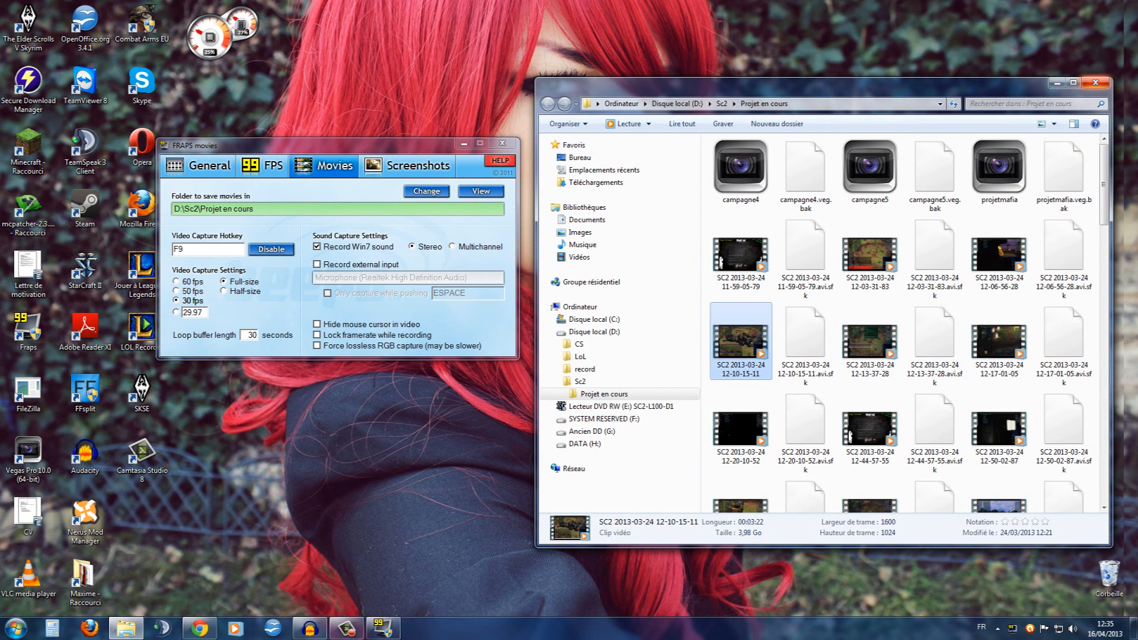
left_click(1096, 83)
- Highlight the video capture hotkey and try turning on external input recording with the microphone
left_click_drag(388, 145, 576, 172)
double_click(367, 277)
left_click(367, 276)
double_click(366, 276)
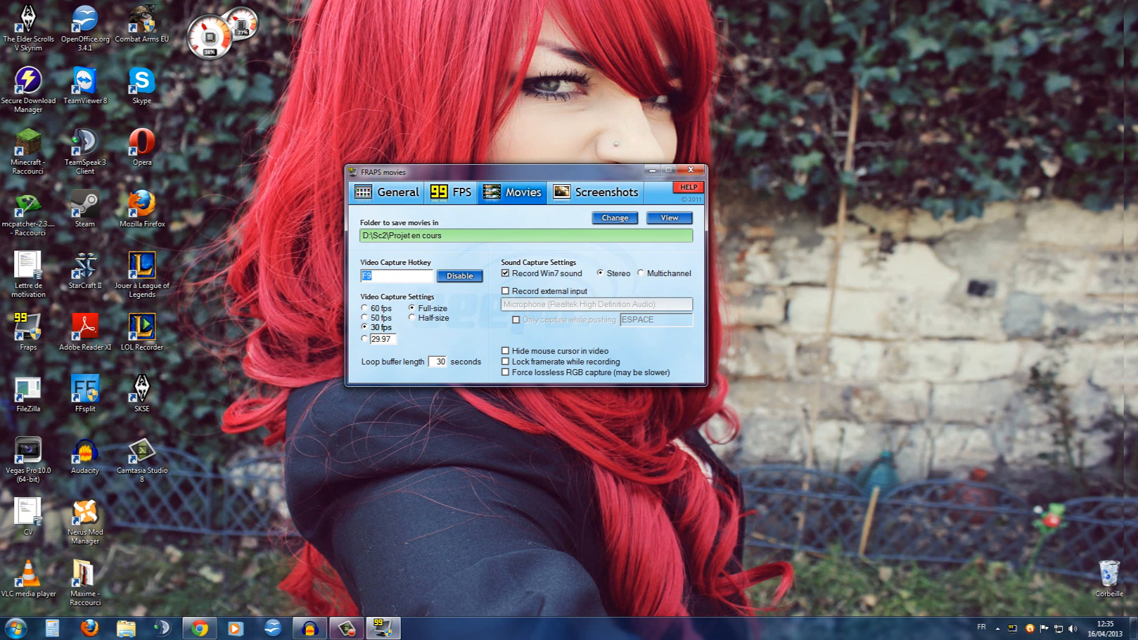
left_click(367, 276)
left_click(505, 291)
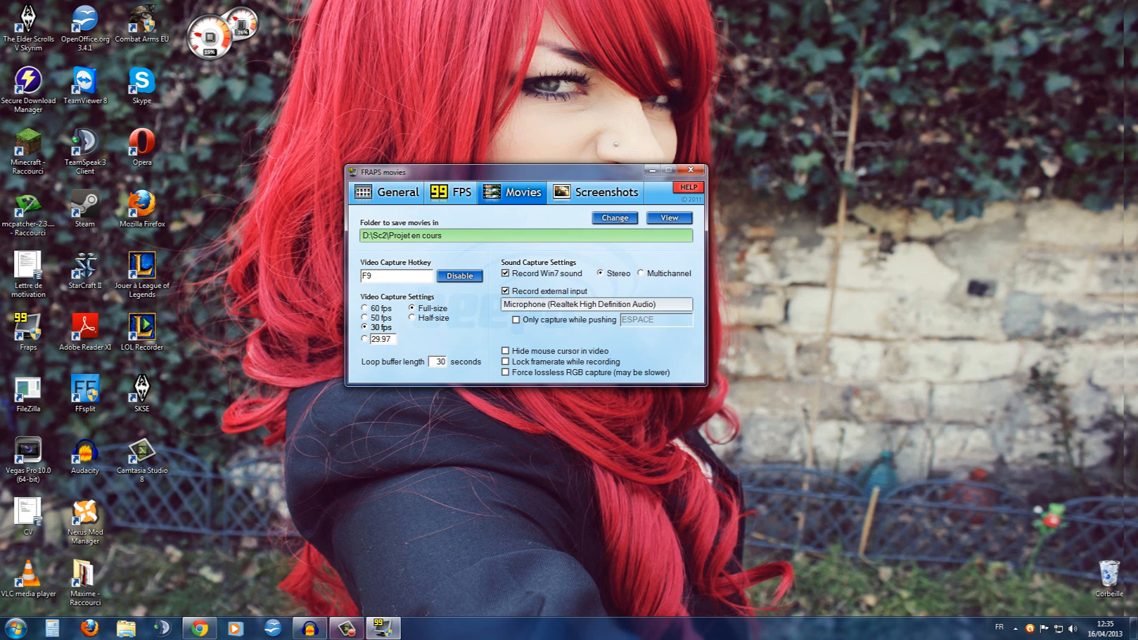
left_click(506, 291)
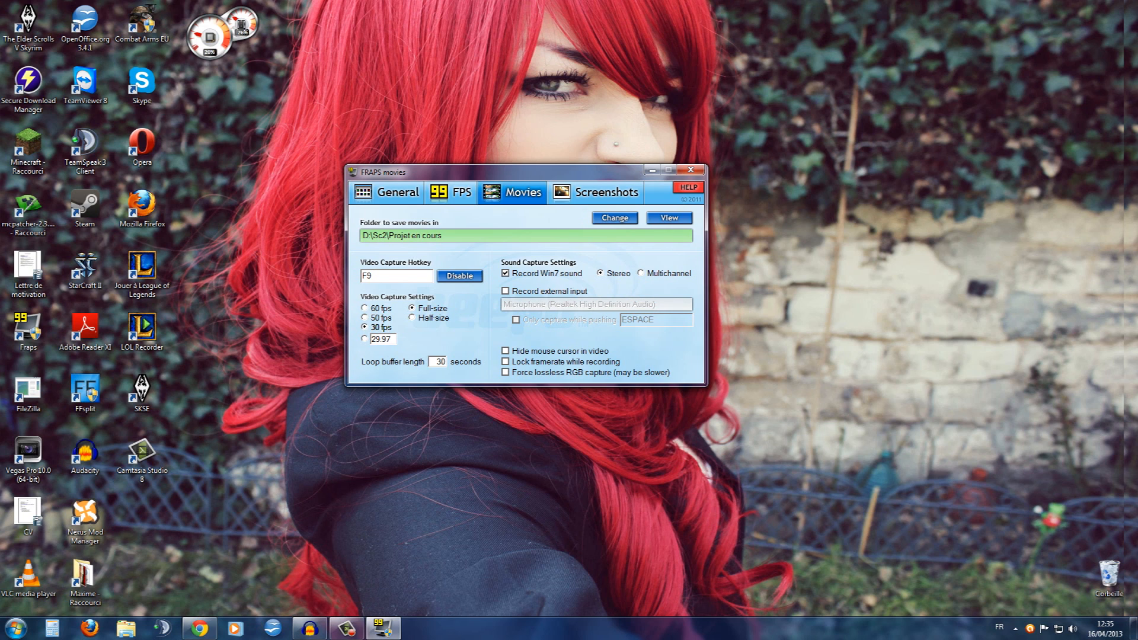
left_click(16, 629)
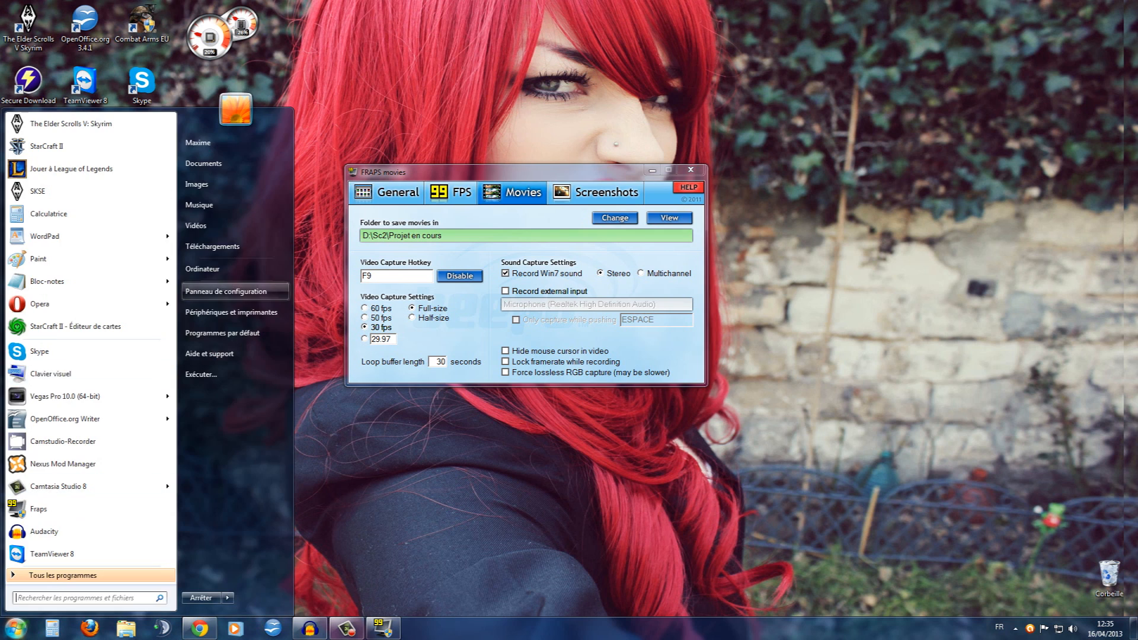
left_click(231, 269)
left_click_drag(415, 172, 249, 158)
left_click(924, 168)
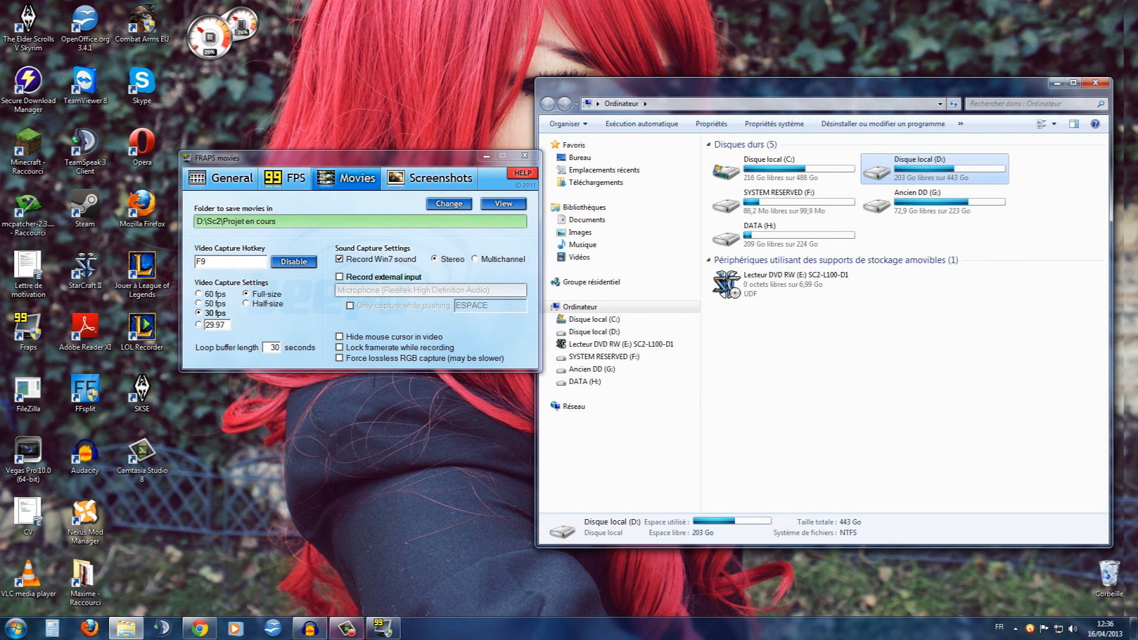
double_click(925, 169)
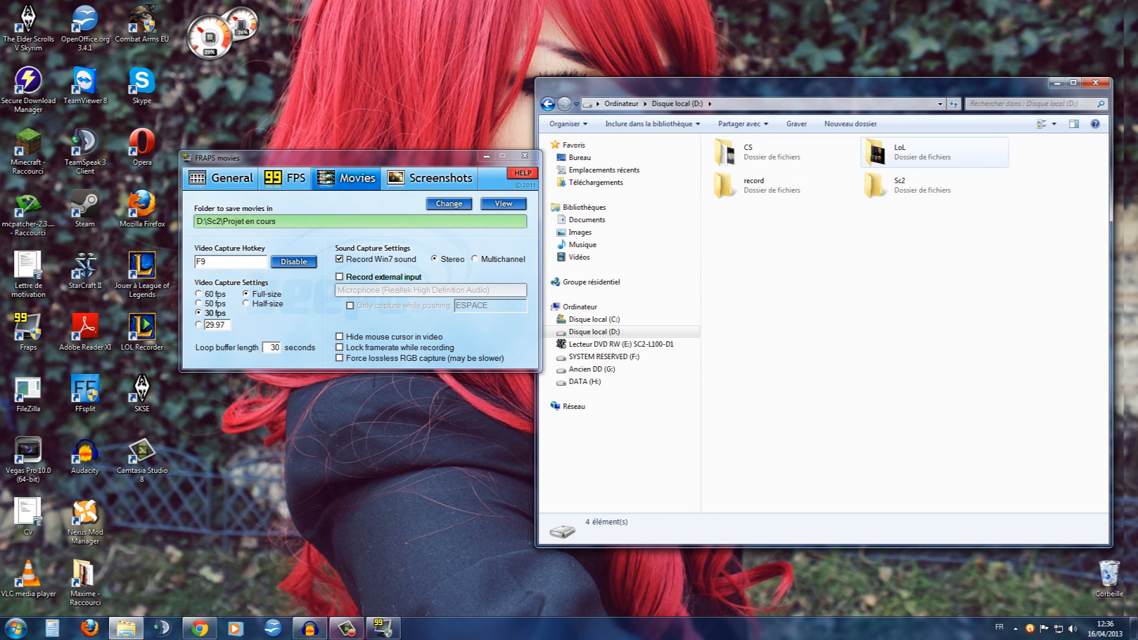
double_click(906, 185)
double_click(741, 172)
left_click(870, 255)
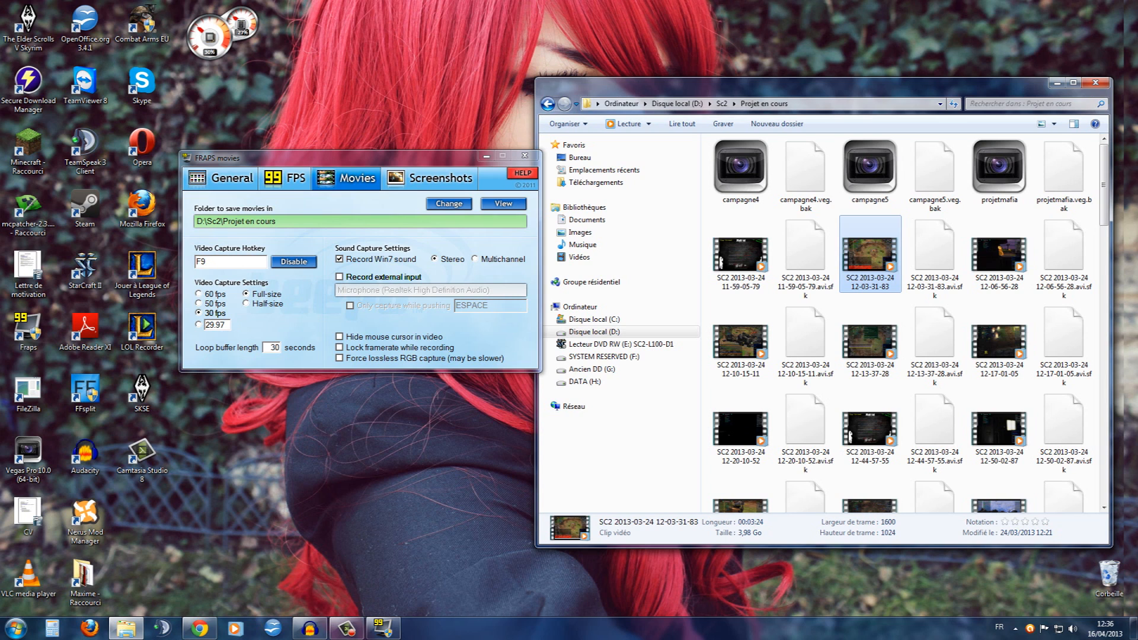
left_click_drag(356, 159, 346, 158)
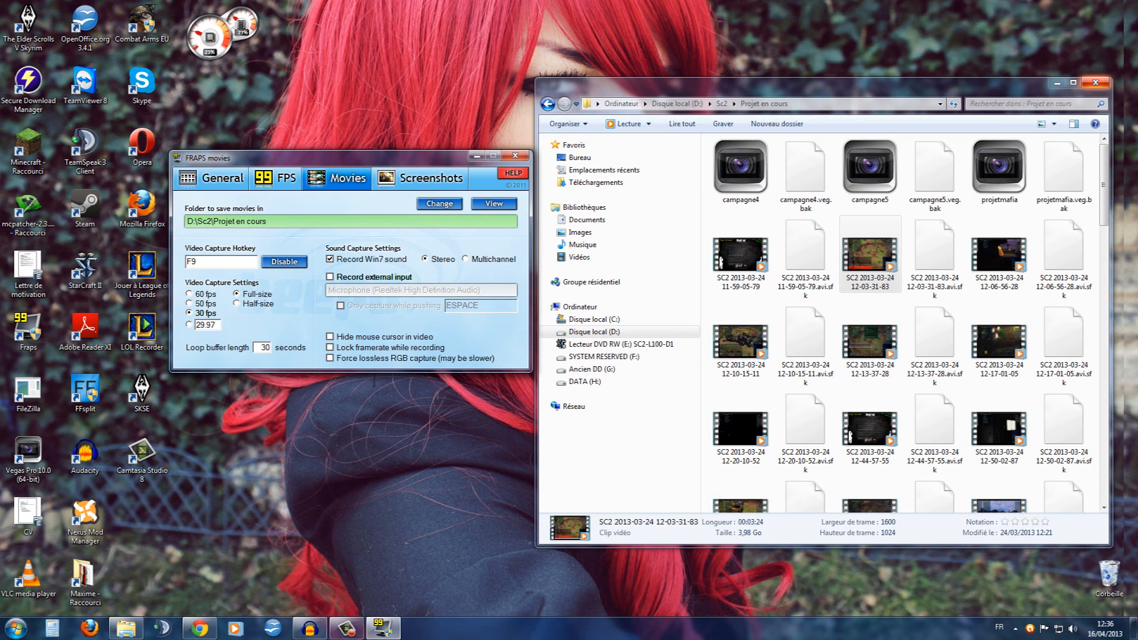
left_click(1095, 82)
- Switch to Audacity to examine the running voice recording and the available effects, and minimize both Fraps and Audacity
left_click_drag(356, 157, 515, 117)
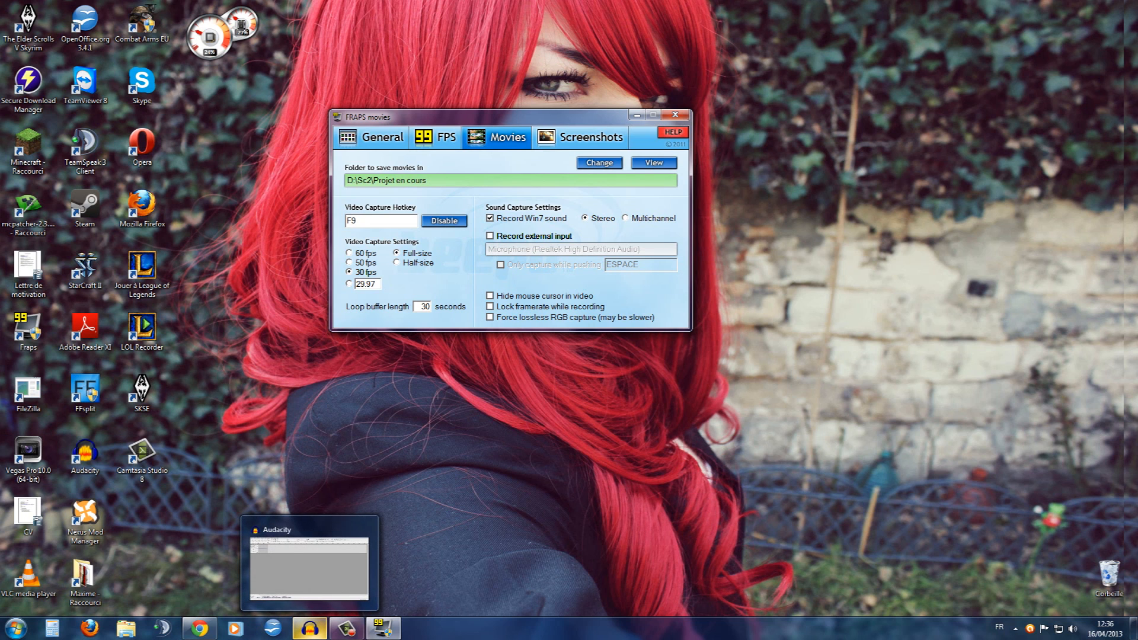
left_click(309, 628)
left_click_drag(456, 117, 355, 256)
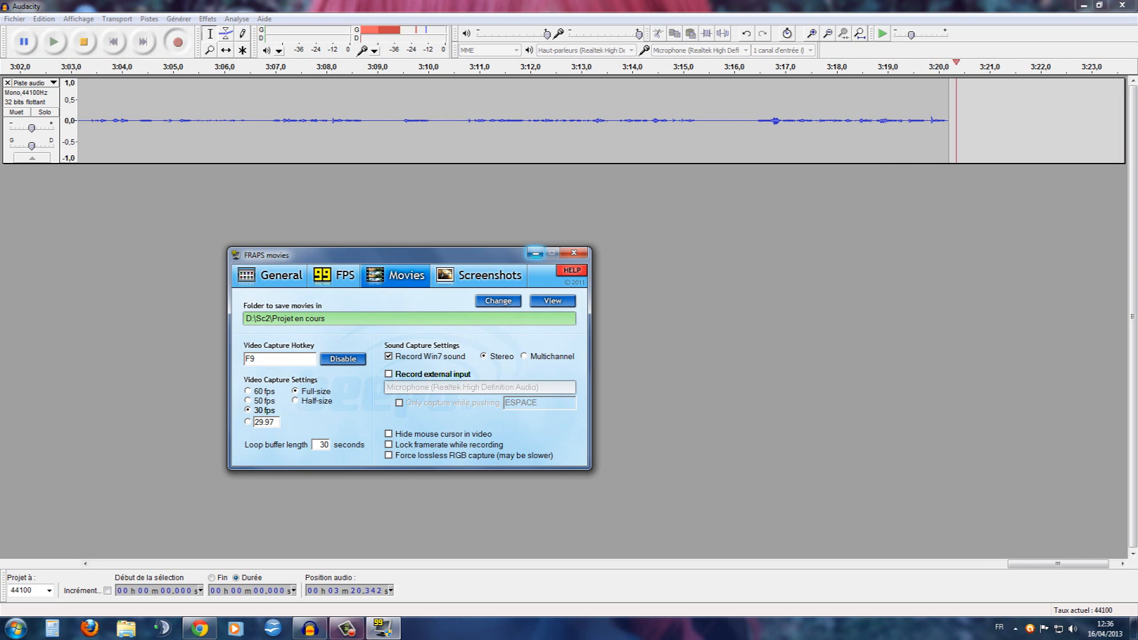
left_click(14, 18)
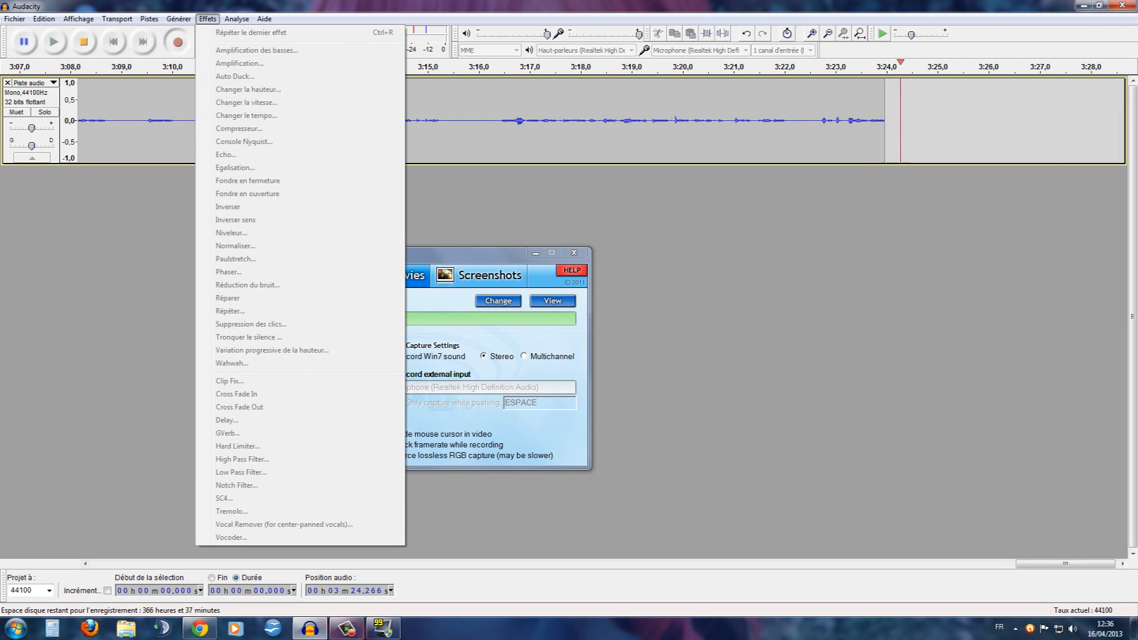
left_click(207, 19)
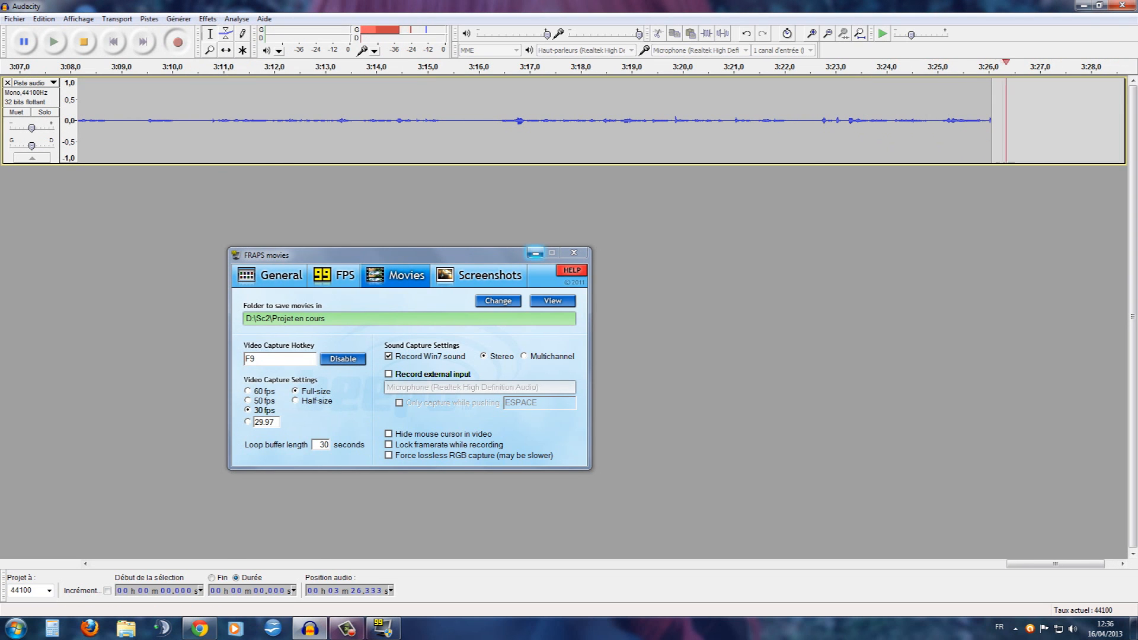
left_click(536, 253)
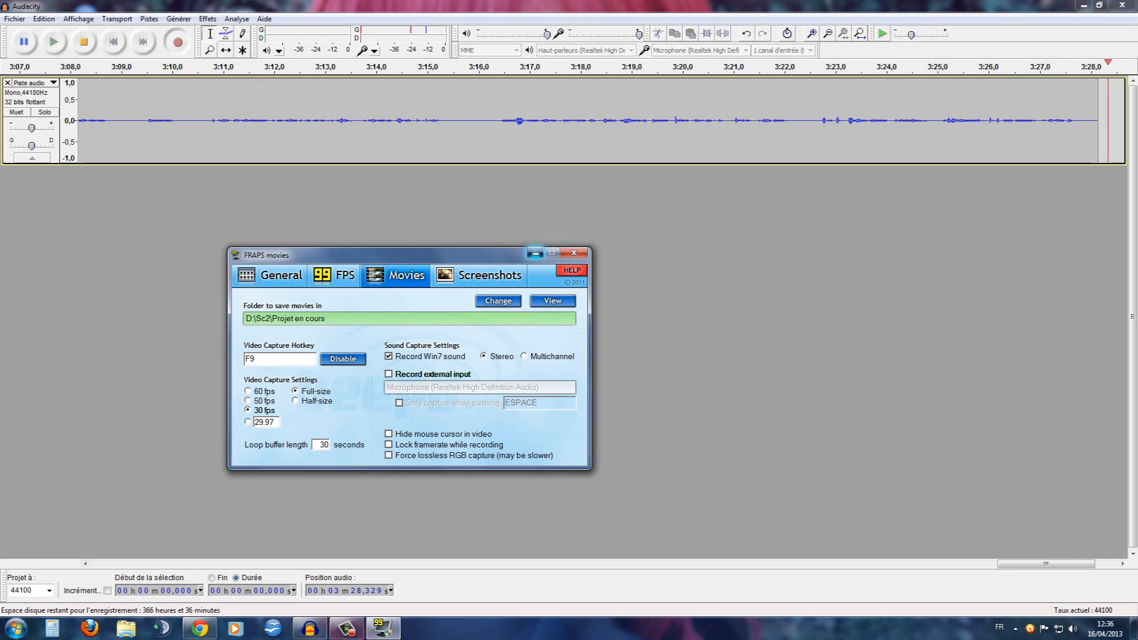
left_click(310, 628)
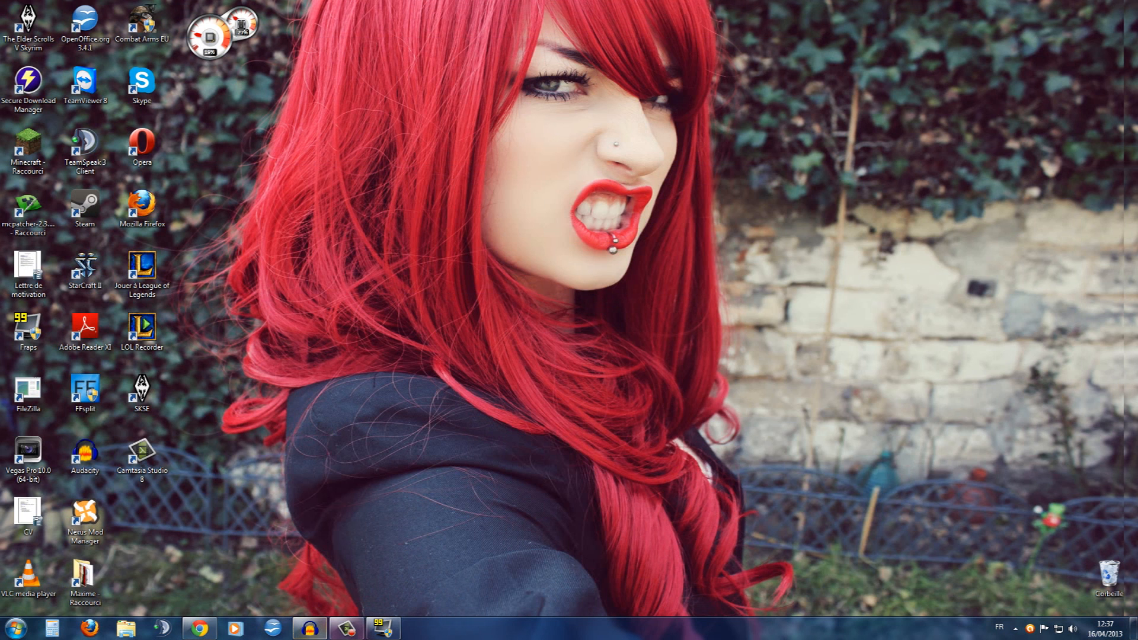
- Restore the Fraps window, view its movie save folder again, and minimize the folder window
left_click(383, 629)
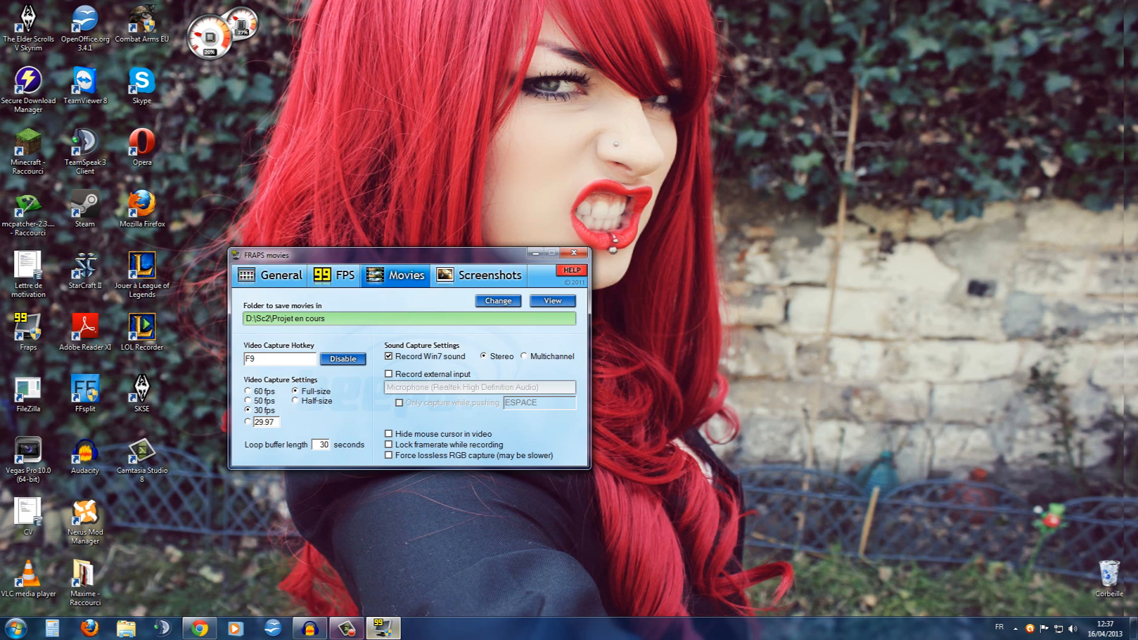
left_click_drag(356, 254, 496, 154)
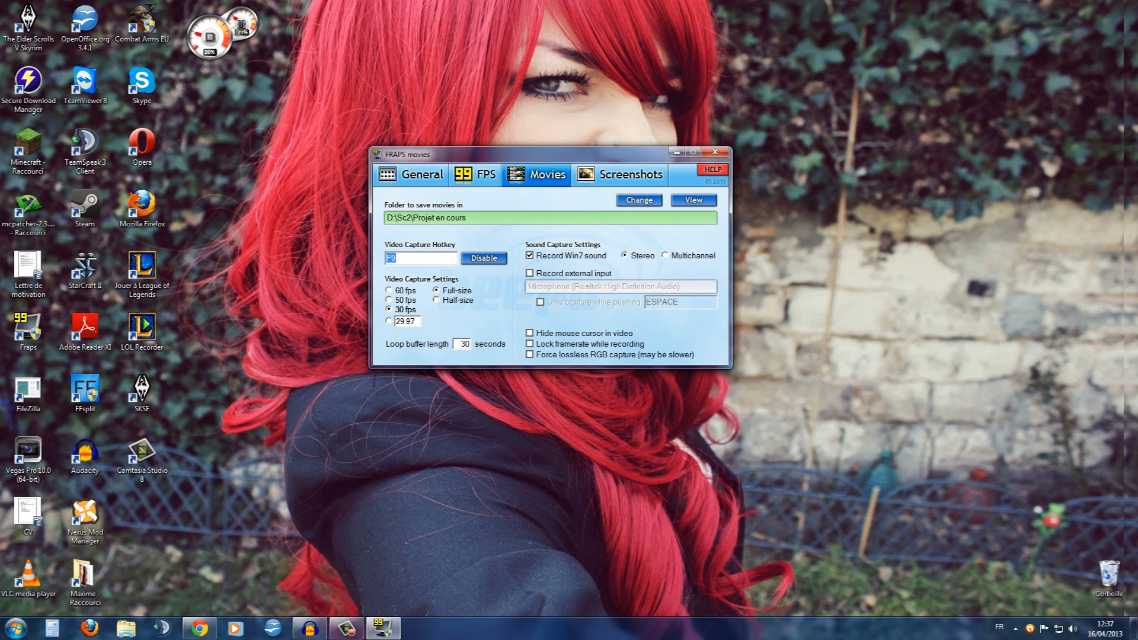
left_click(693, 199)
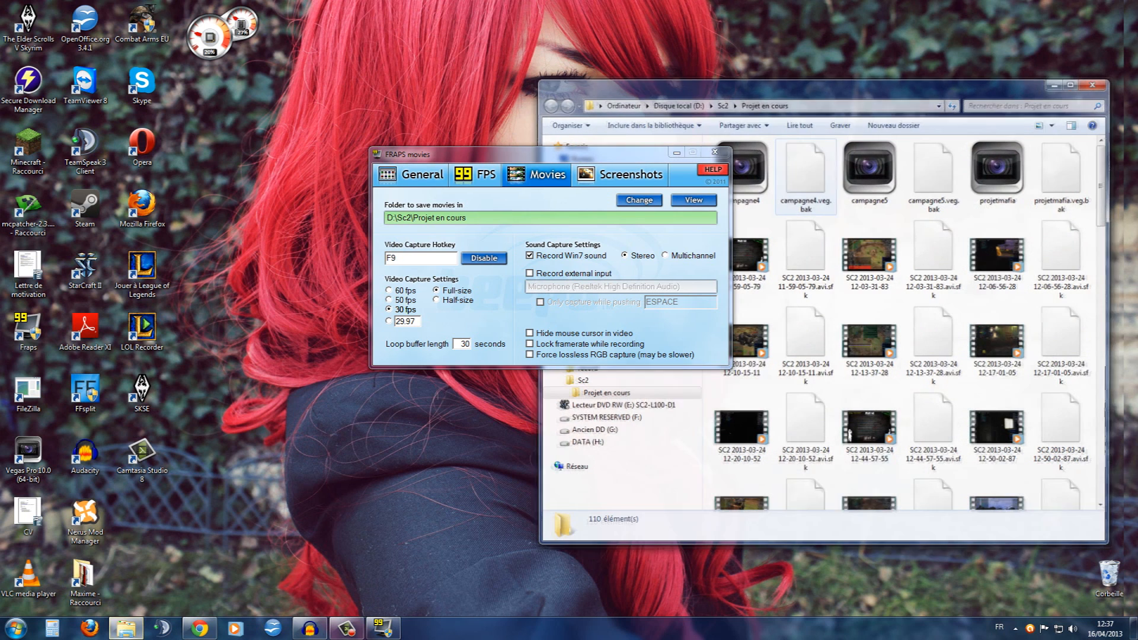
left_click_drag(474, 155, 280, 154)
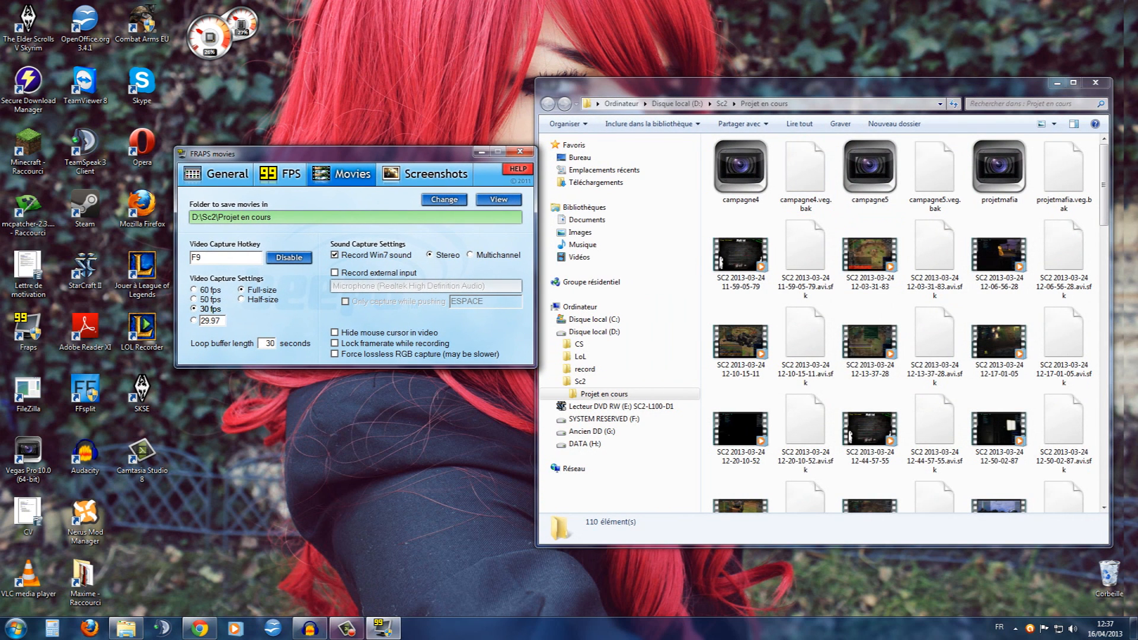
left_click(1057, 83)
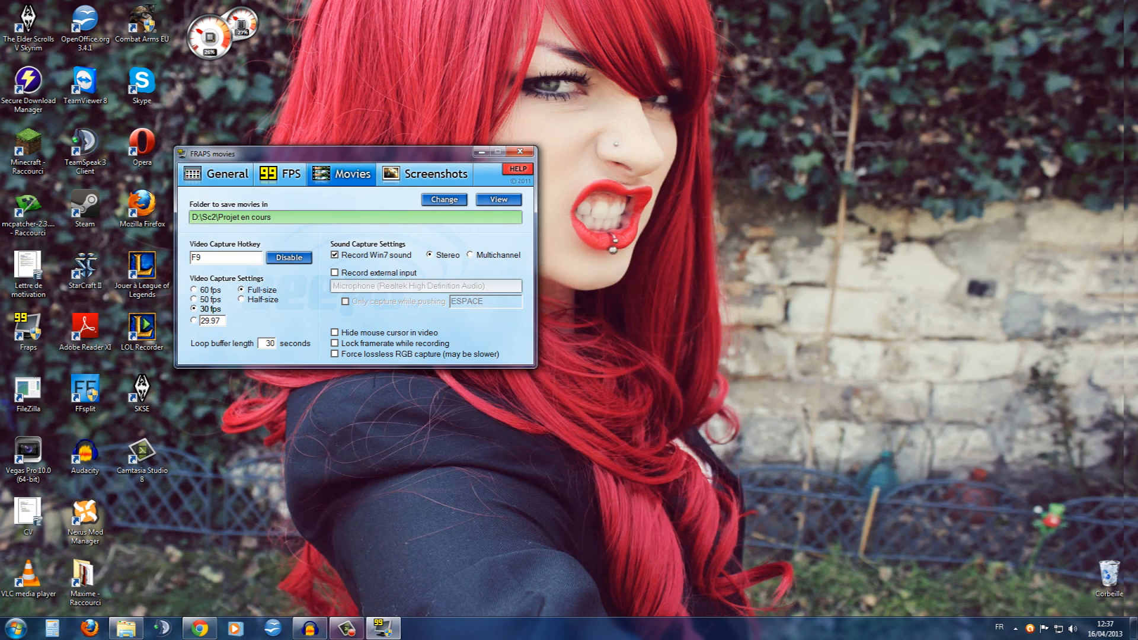
left_click_drag(326, 153, 475, 150)
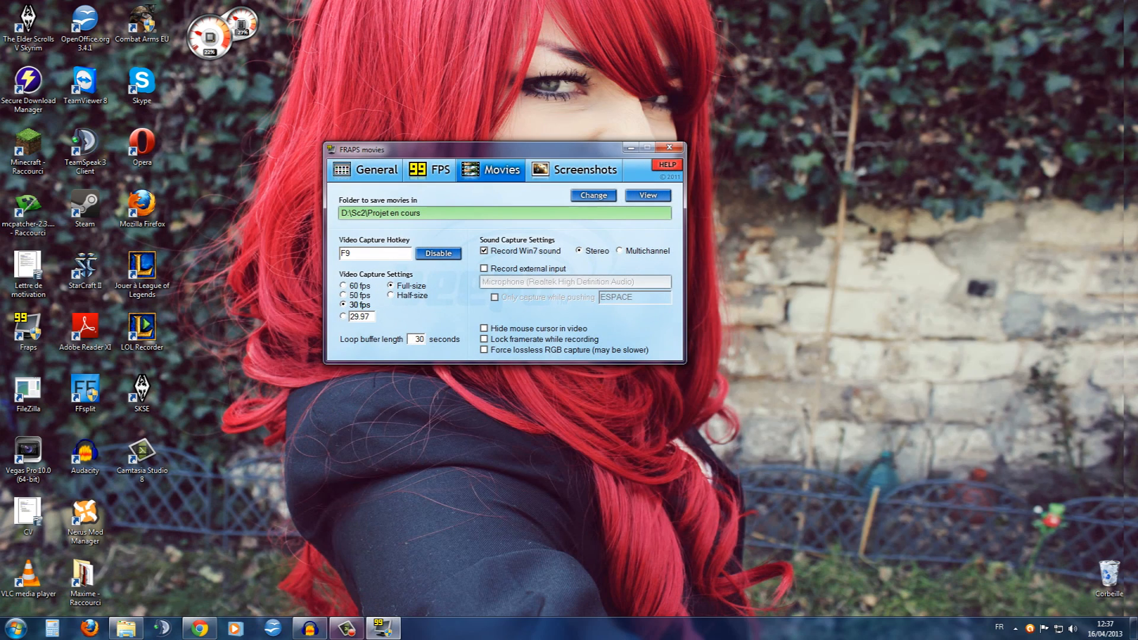
- Switch to Chrome, minimize Fraps, and open the replay topic "Nouveau concept !" in the BeNoob forum
left_click(200, 628)
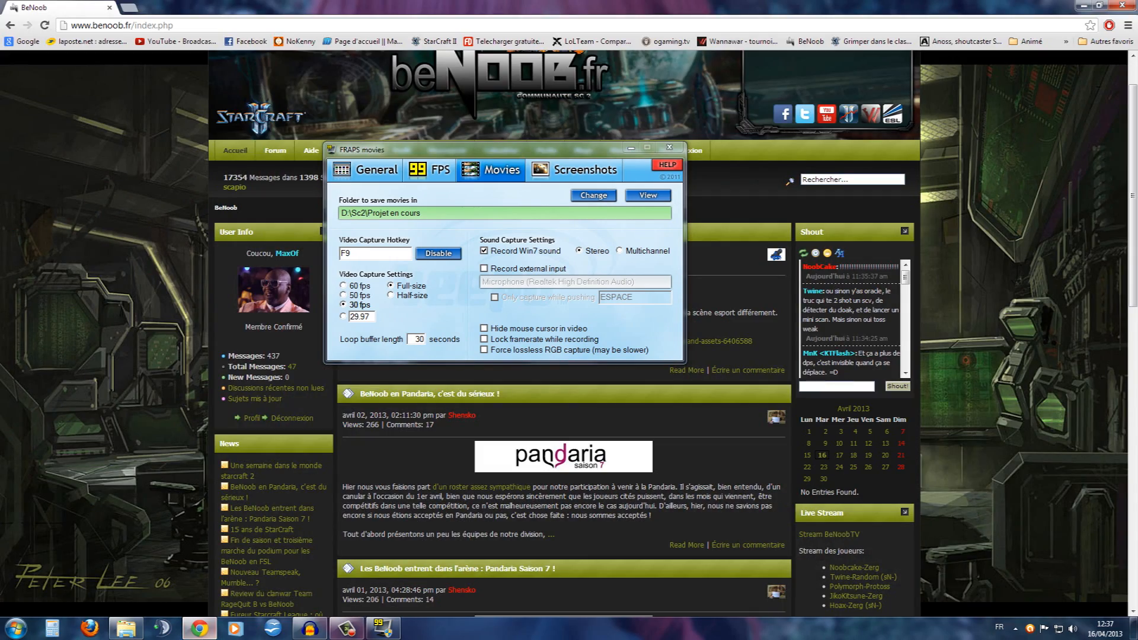
left_click(631, 147)
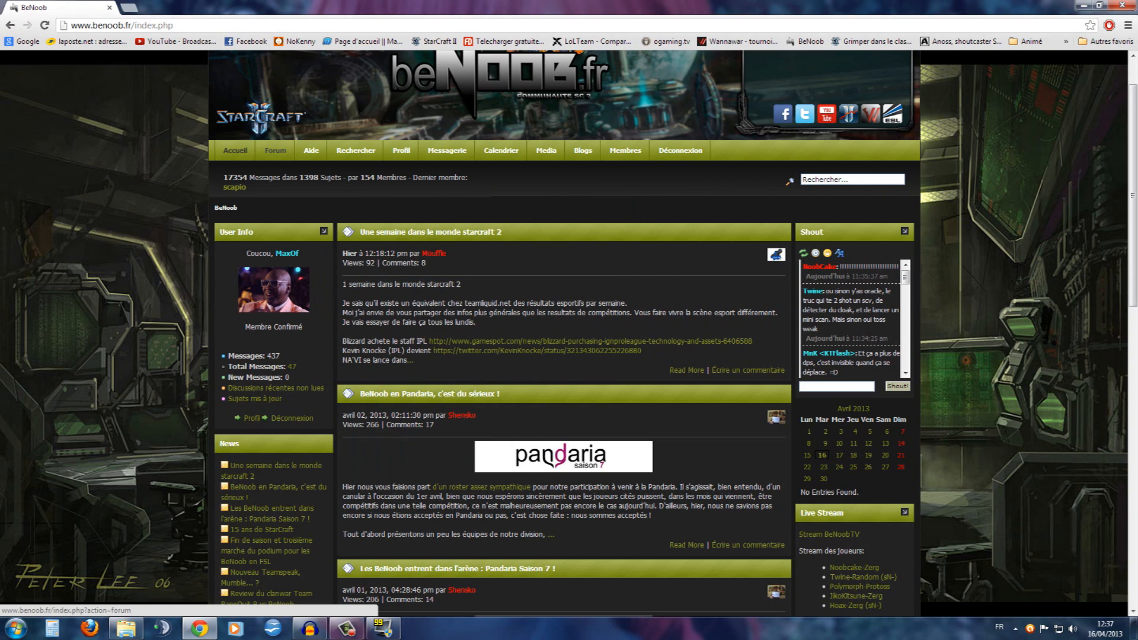
left_click(275, 150)
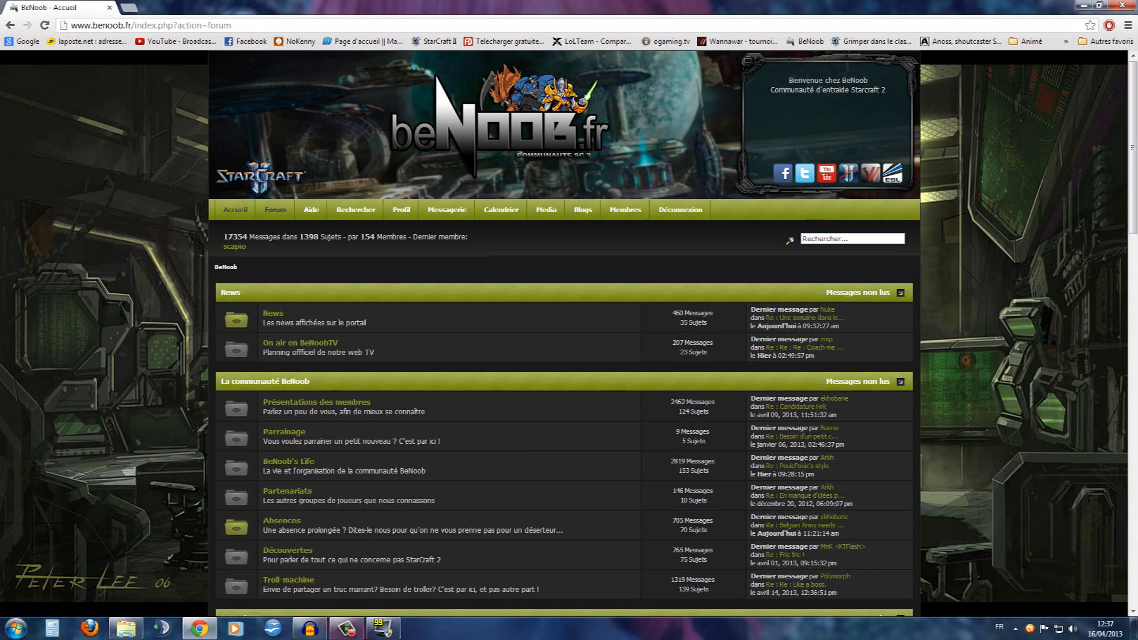
scroll(565, 334, "down", 10)
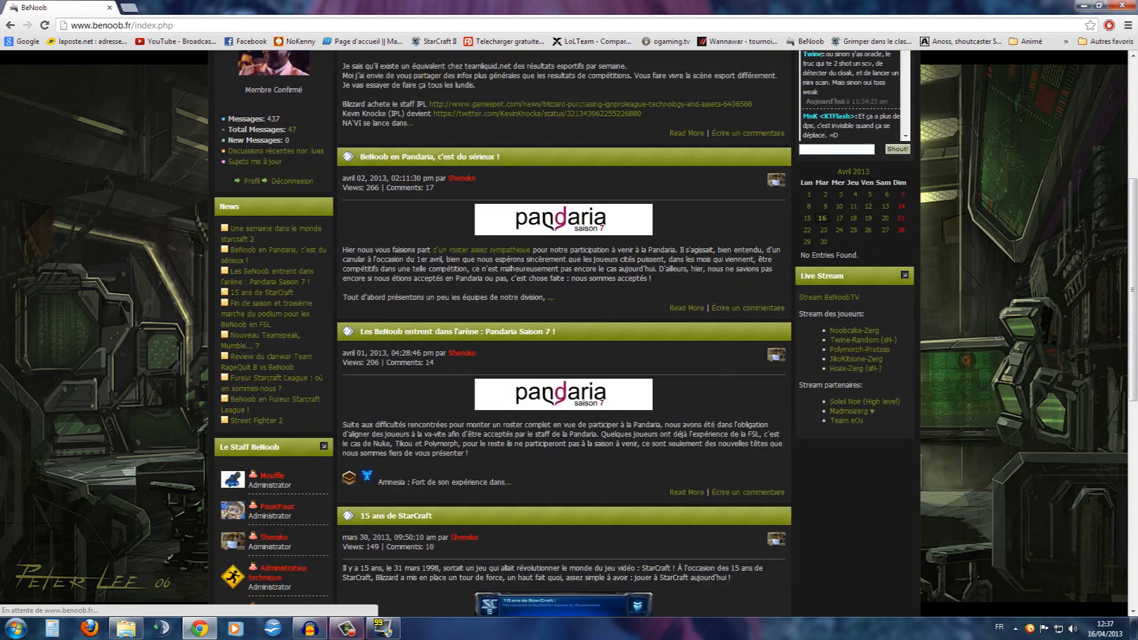
scroll(564, 334, "down", 1)
left_click(380, 502)
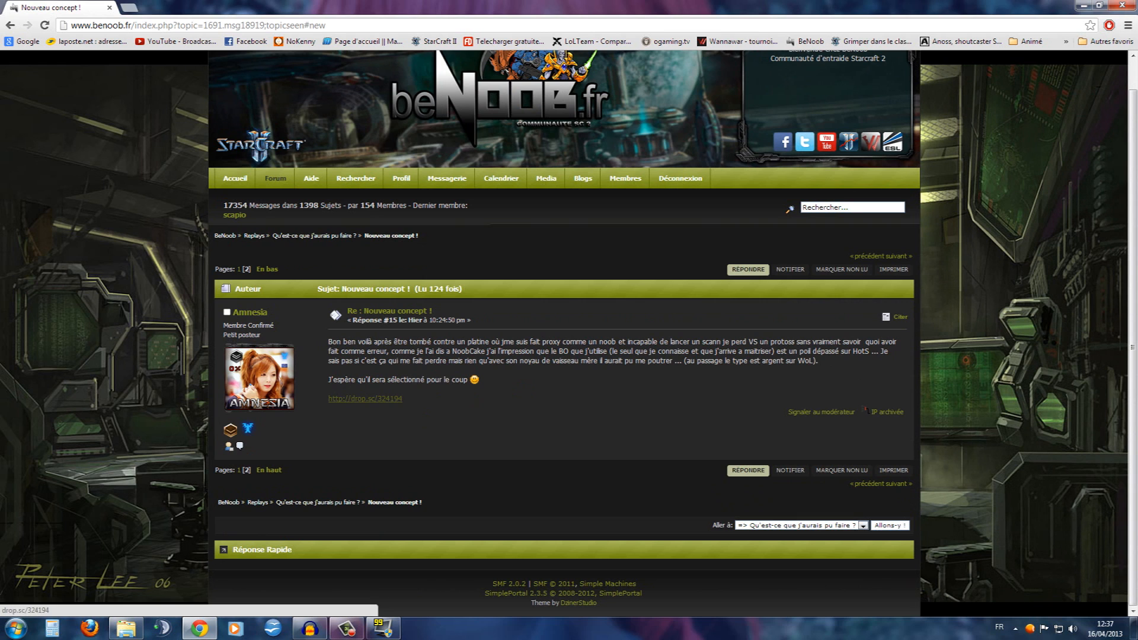
- Follow the topic's drop.sc link, download the replay 324194.SC2Replay, and show the file in its folder
left_click(365, 398)
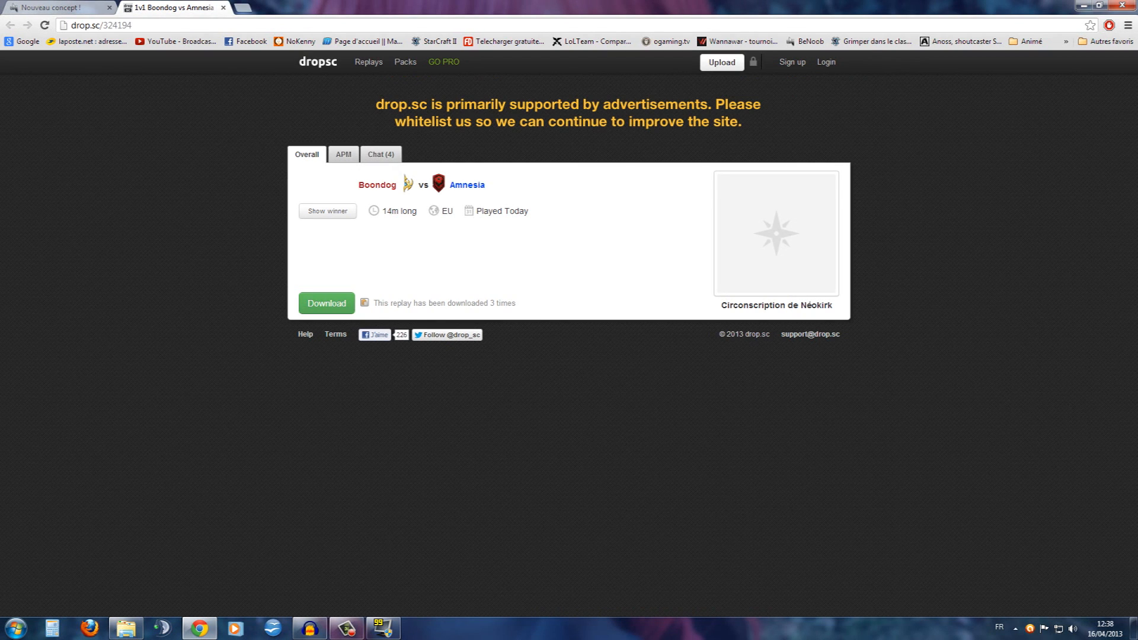
left_click(327, 303)
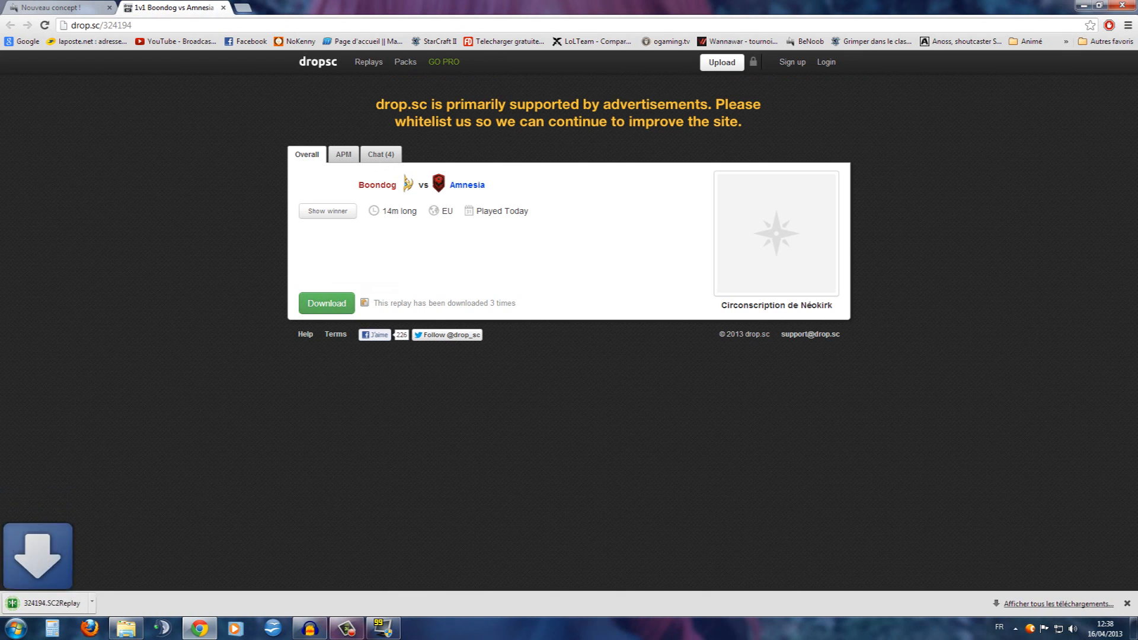
left_click(119, 603)
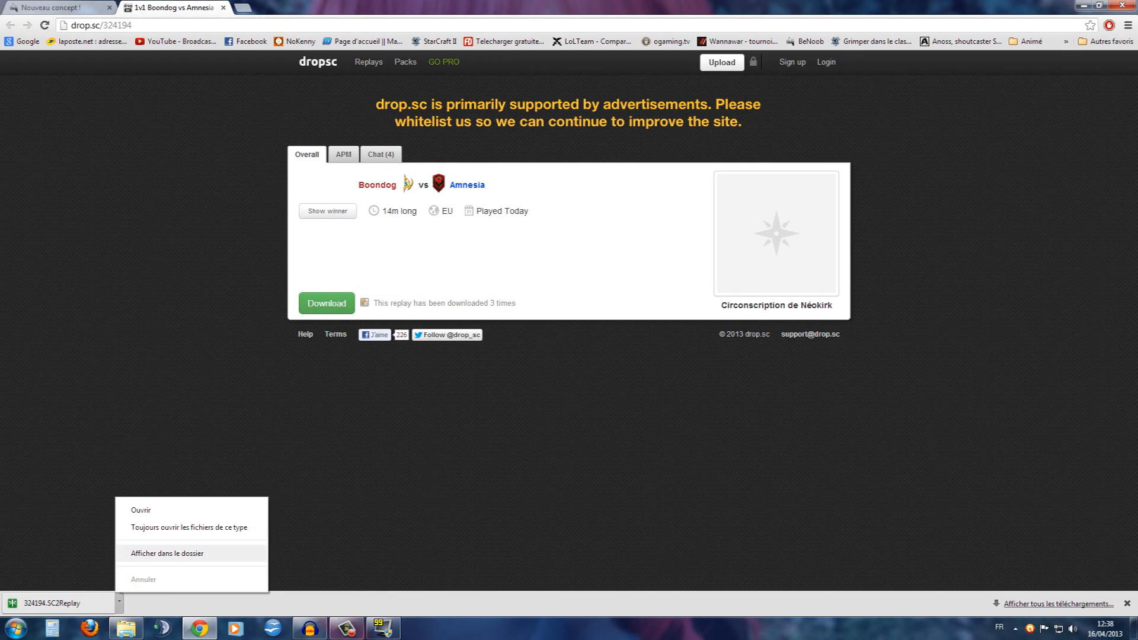
left_click(167, 553)
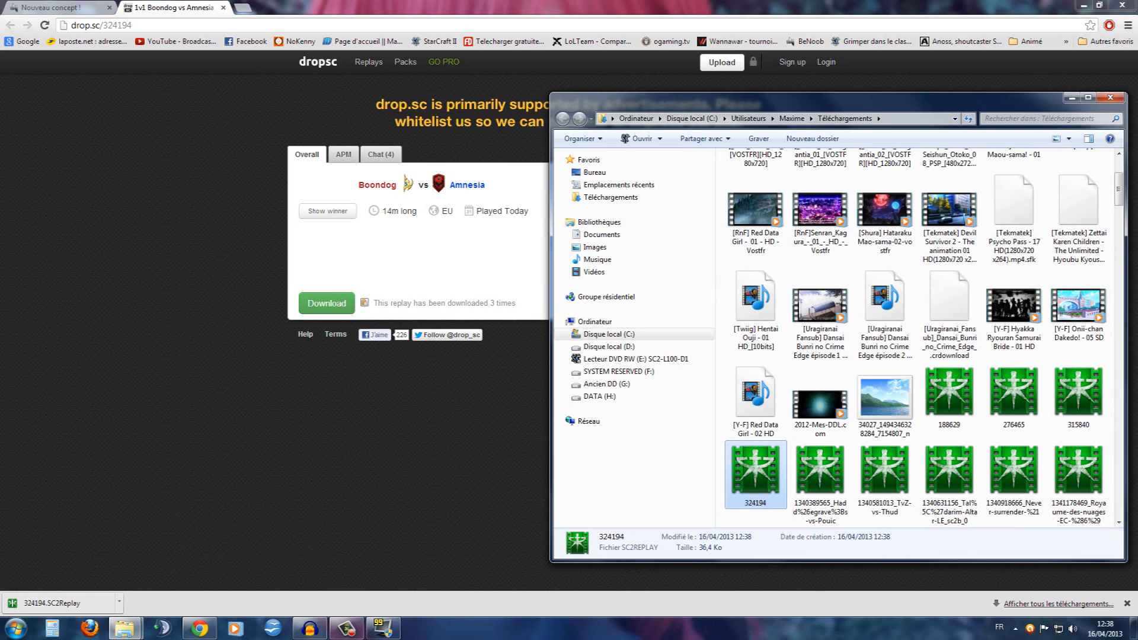
- Move the Téléchargements window clear of the screen edge and copy the replay file 324194
left_click_drag(770, 100, 574, 30)
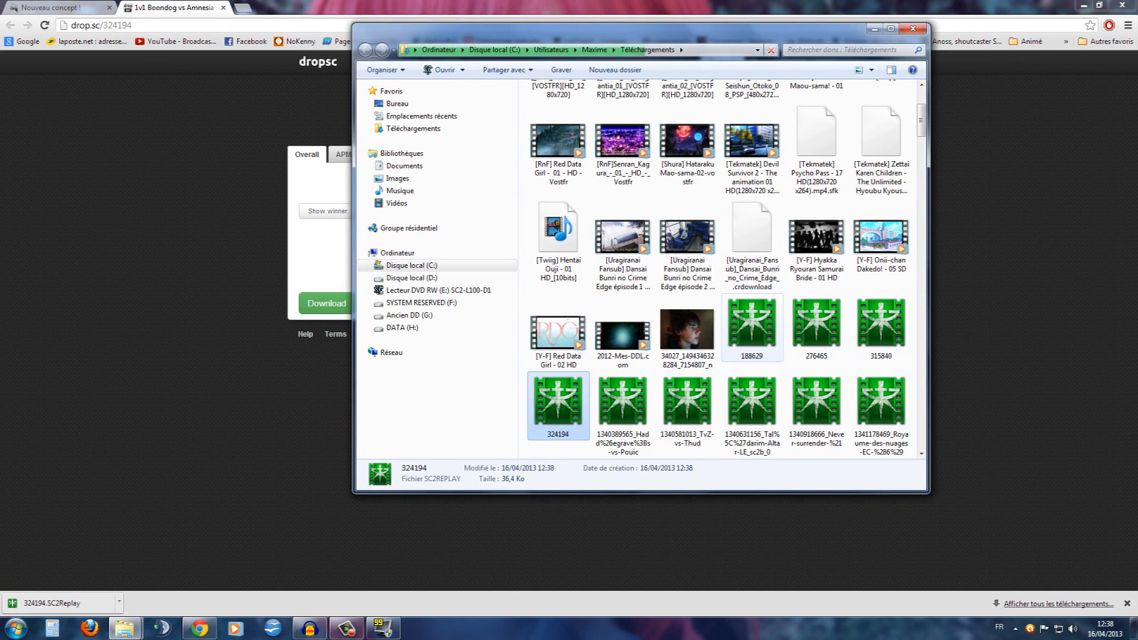
right_click(543, 401)
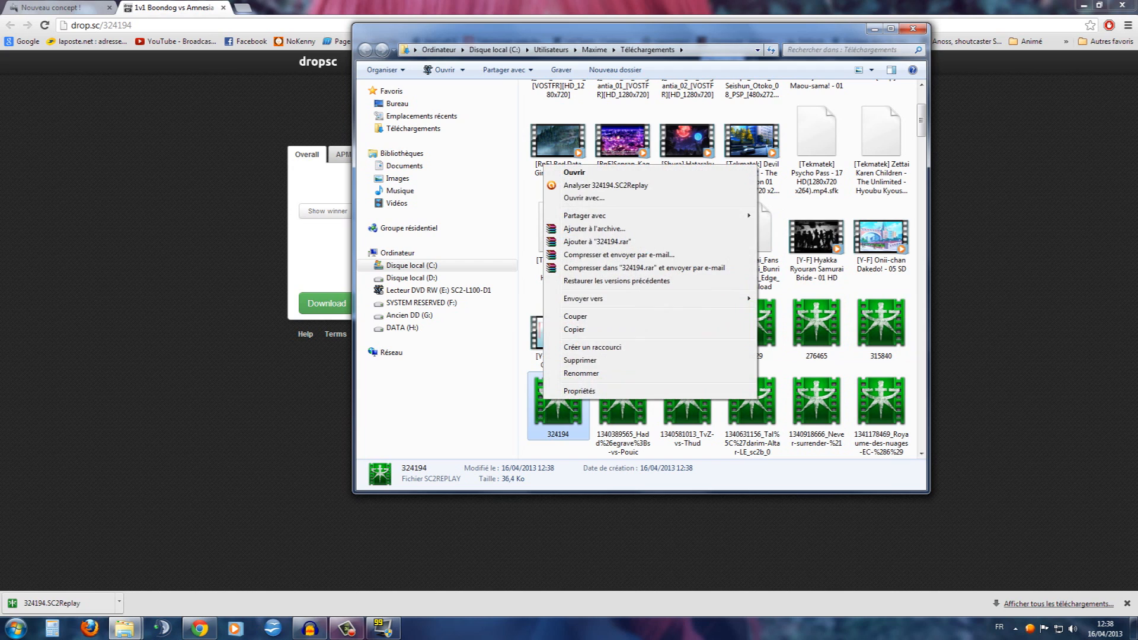
left_click(573, 329)
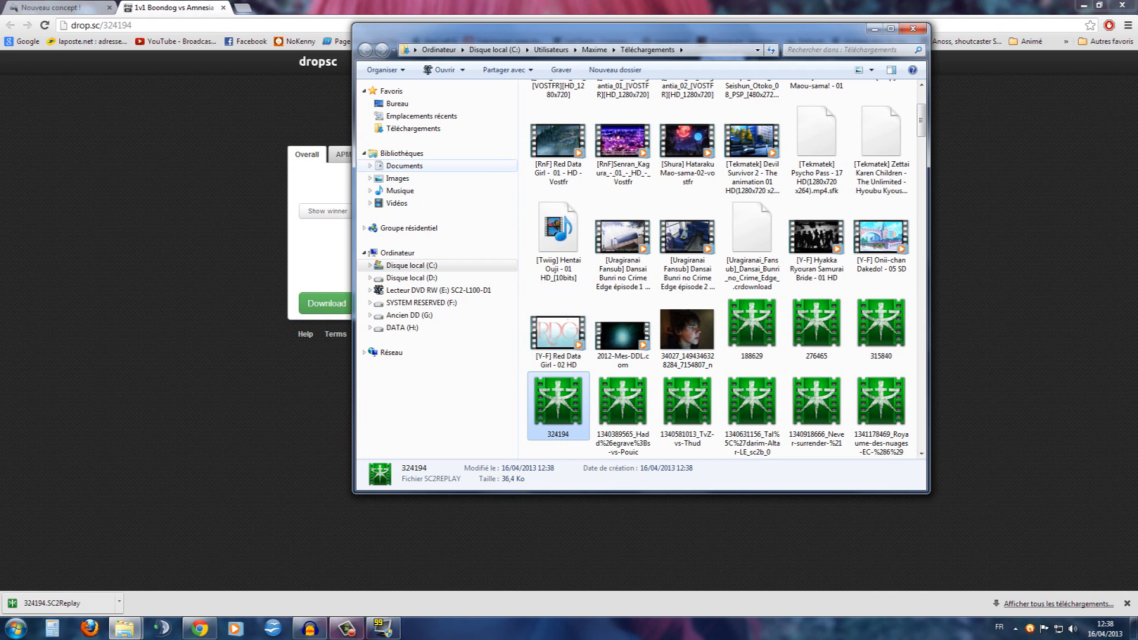
- Browse from Documents to StarCraft II, through the second account shortcut, into Replays and its Multiplayer folder
left_click(404, 166)
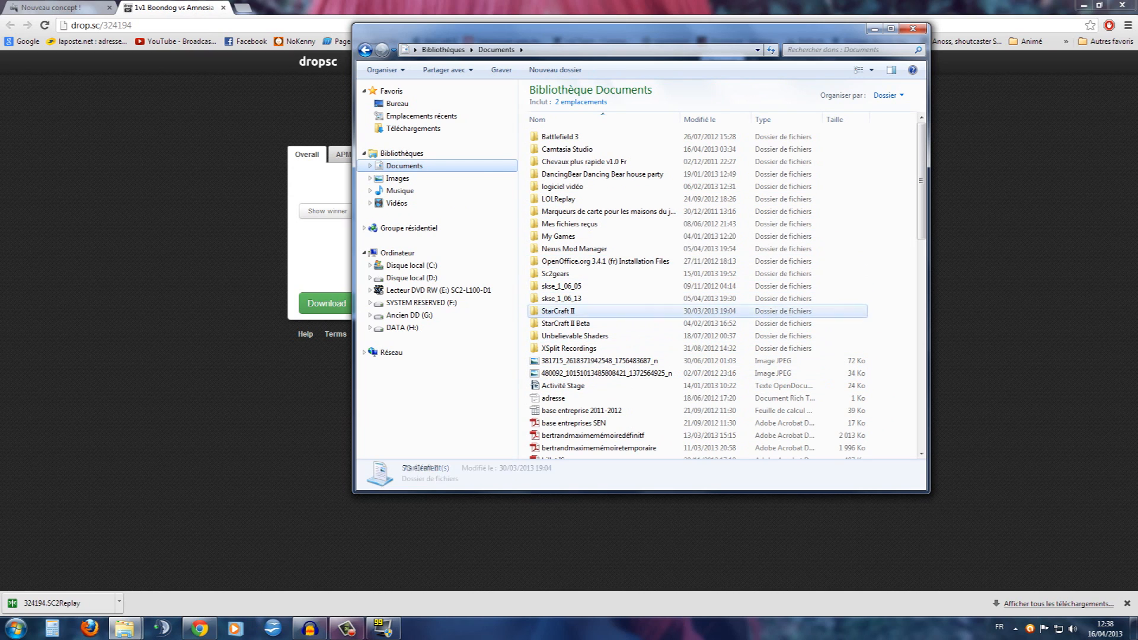
double_click(557, 311)
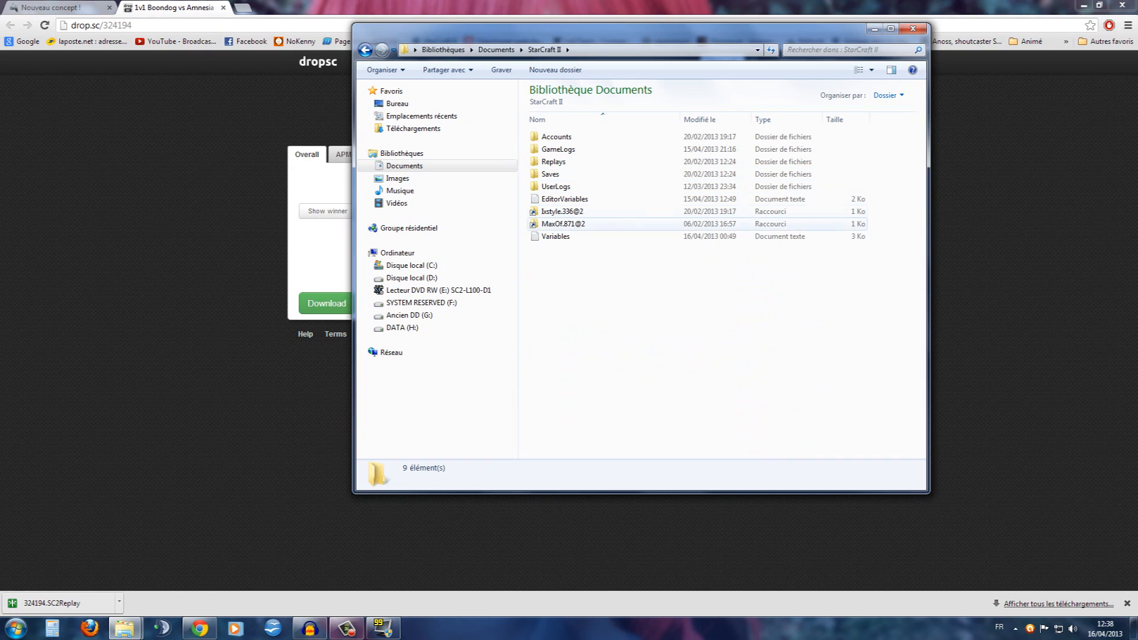
left_click(570, 224)
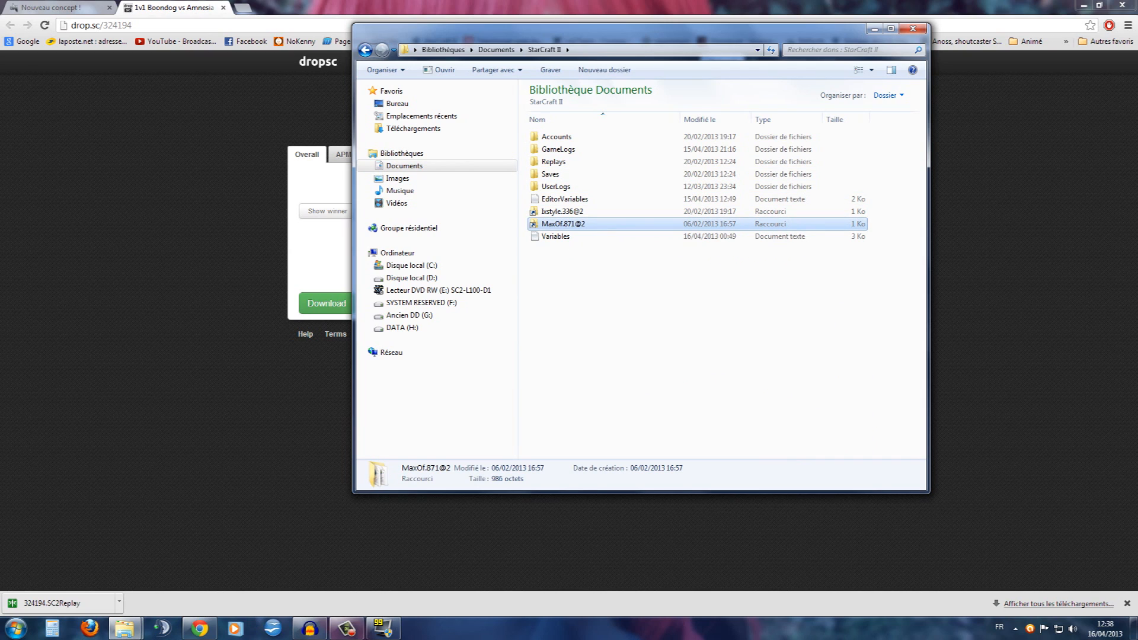
double_click(570, 224)
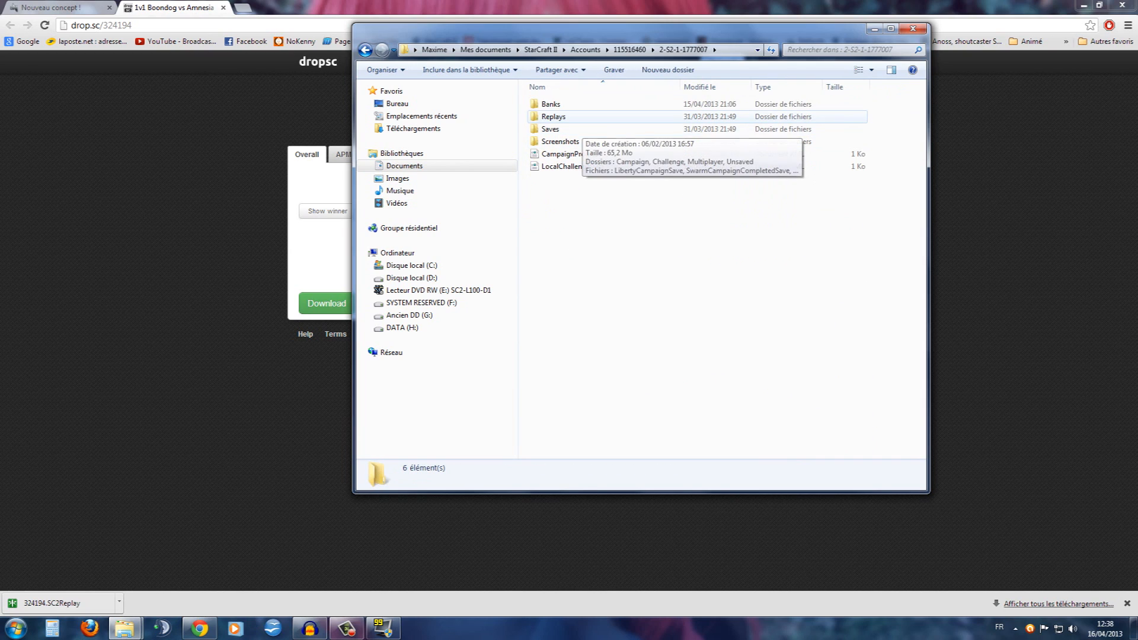
double_click(553, 116)
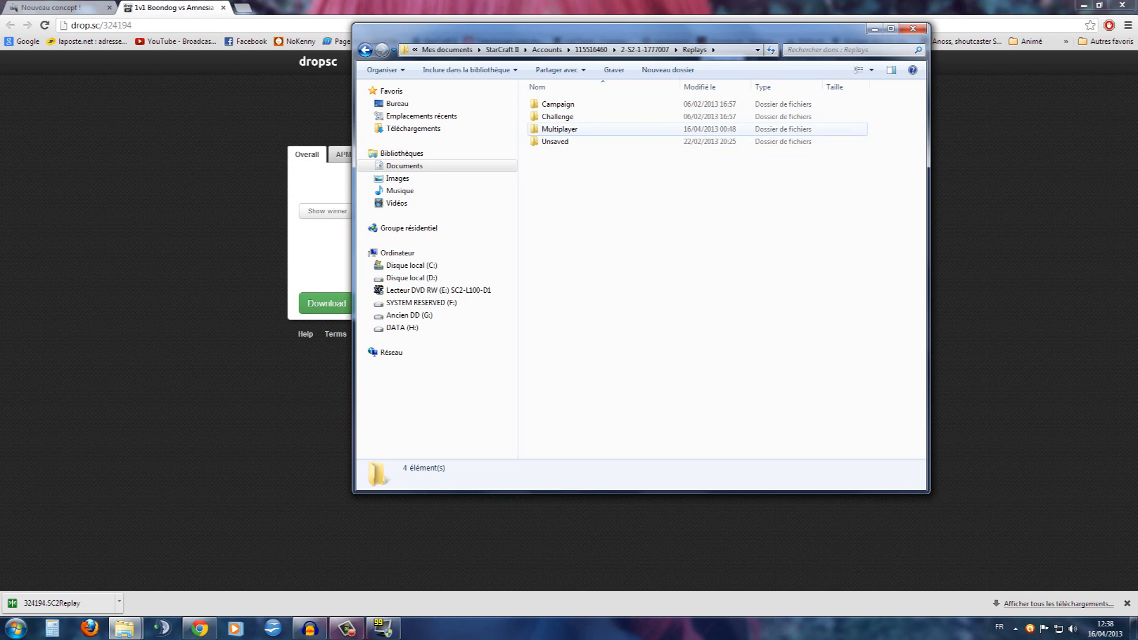
double_click(559, 129)
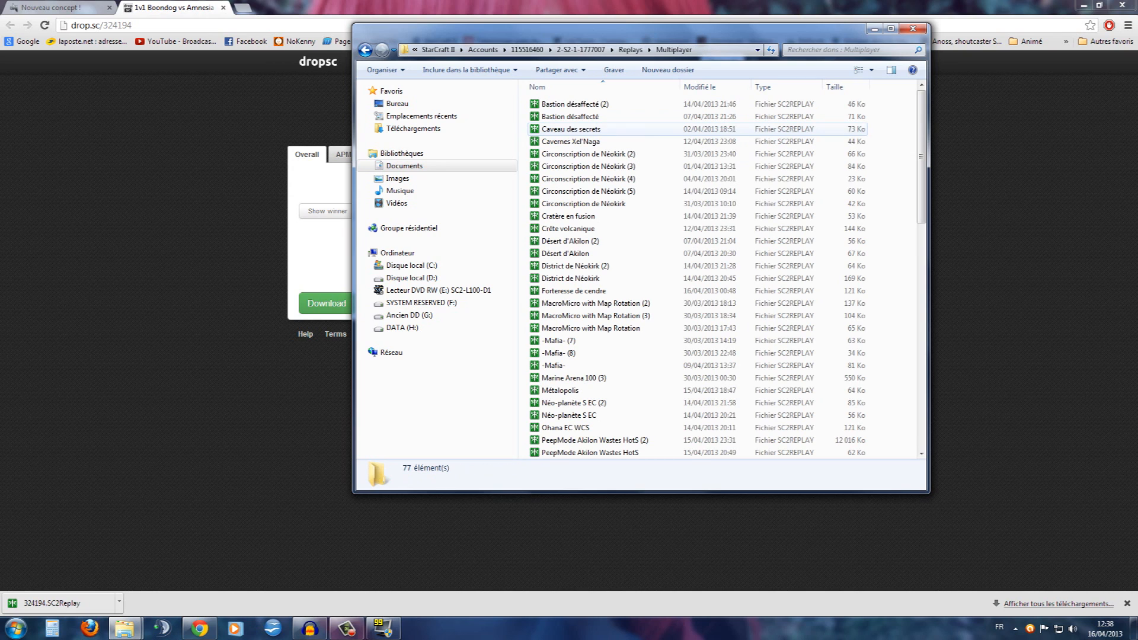
- Paste the copied replay into the Multiplayer folder, close the folder window, and minimize Chrome
right_click(883, 237)
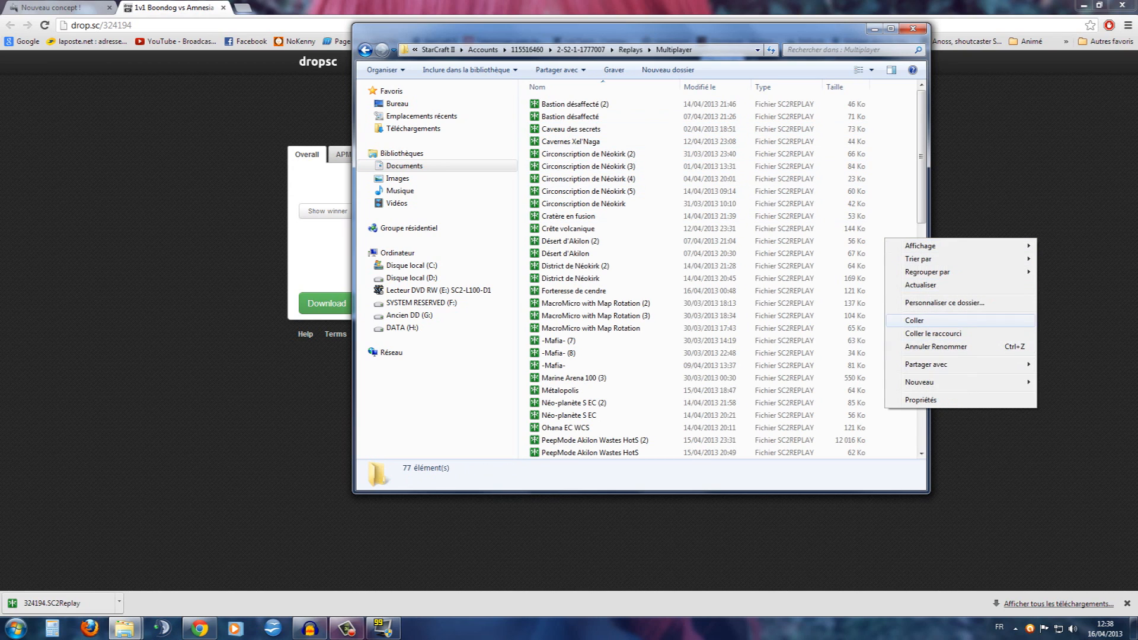
left_click(907, 320)
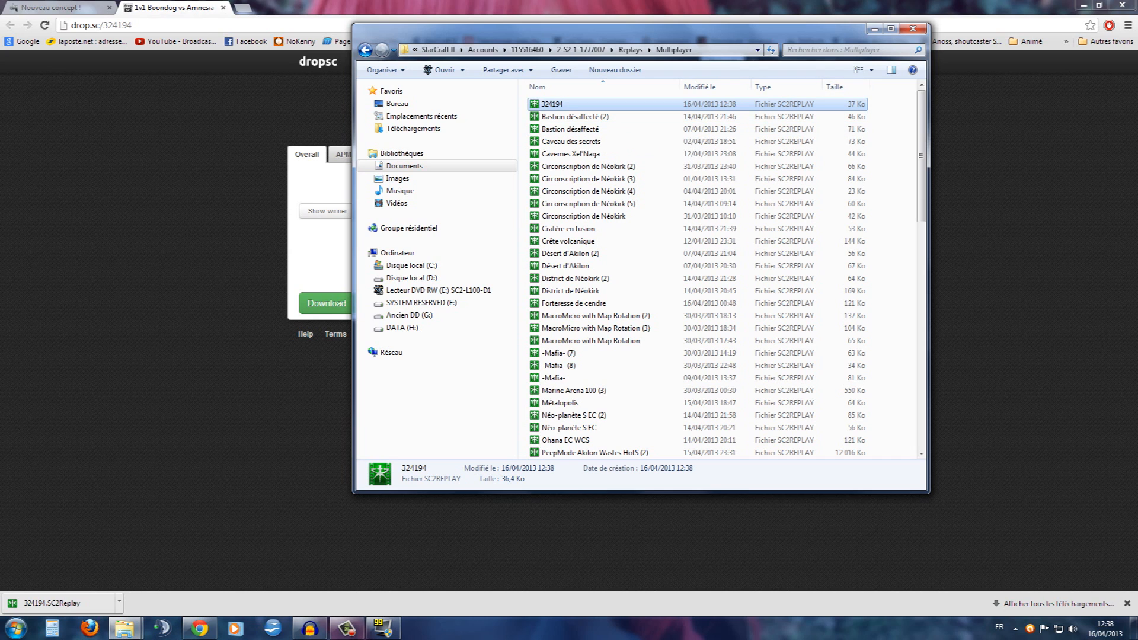
left_click(913, 28)
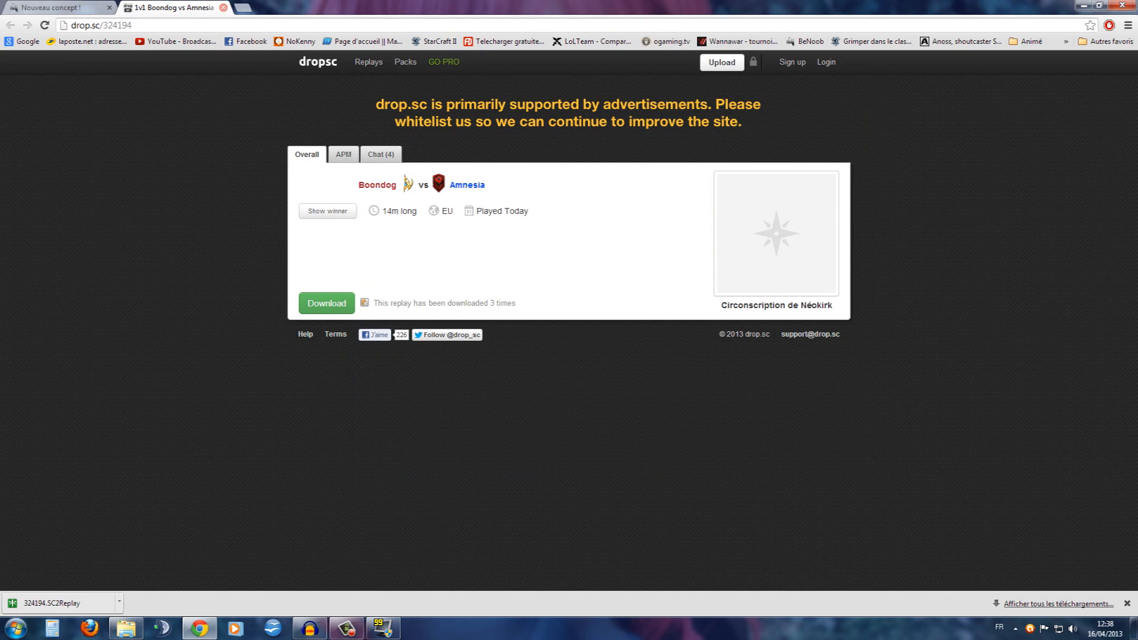
mouse_move(199, 628)
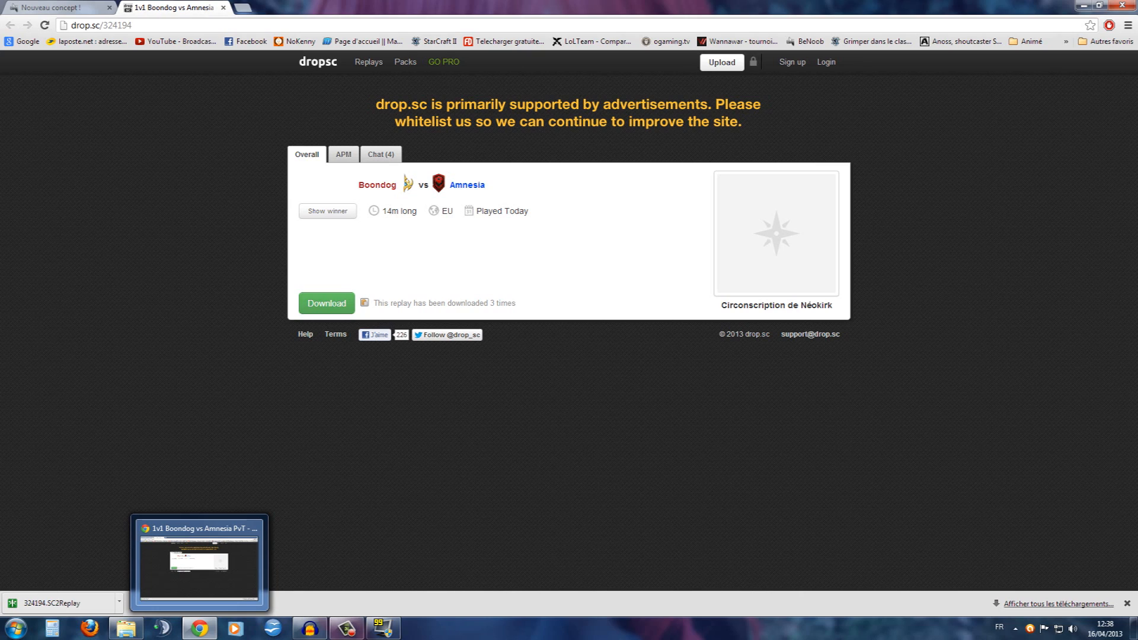
left_click(199, 628)
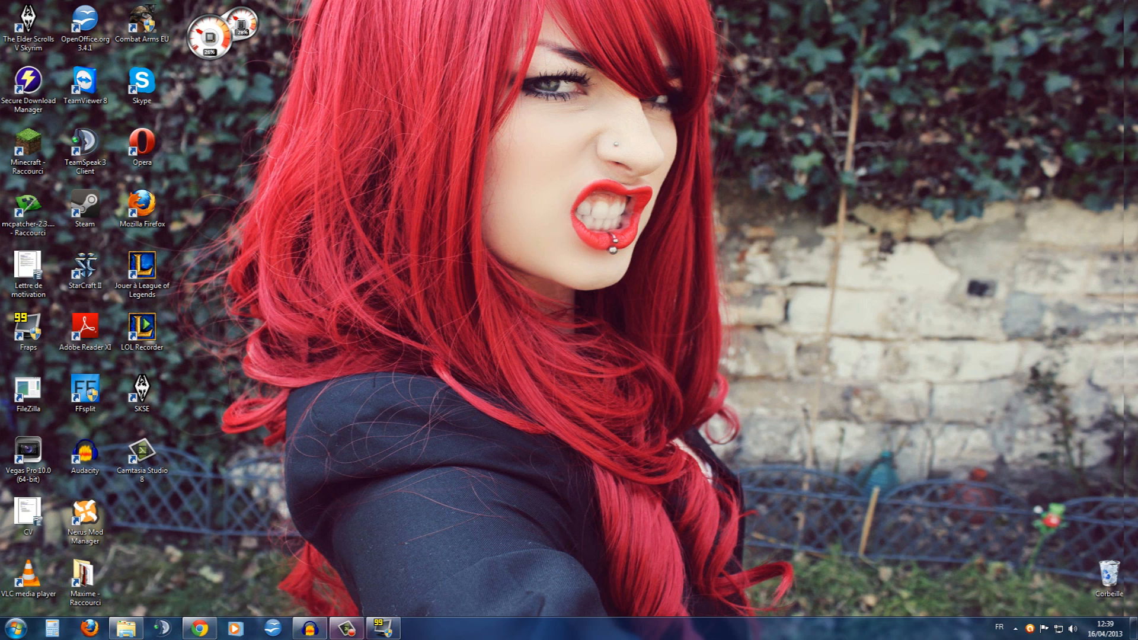
- Restore Fraps and exit it, launch Vegas Pro 10.0, and place the timeline cursor at about 00:00:35
left_click(384, 628)
left_click(669, 147)
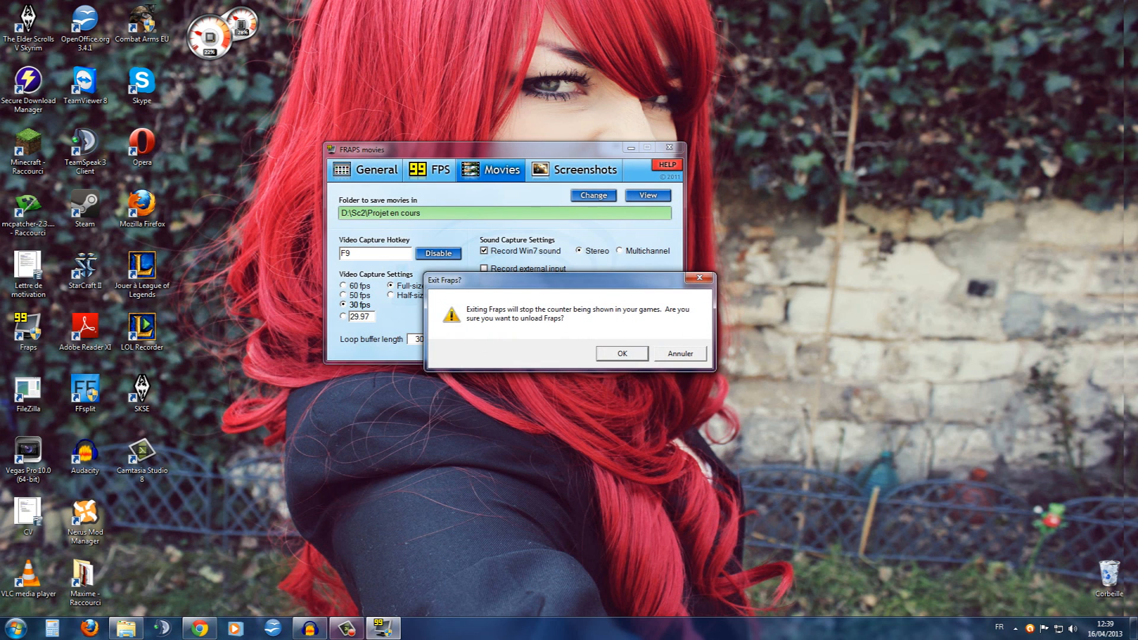
key("Return")
double_click(28, 450)
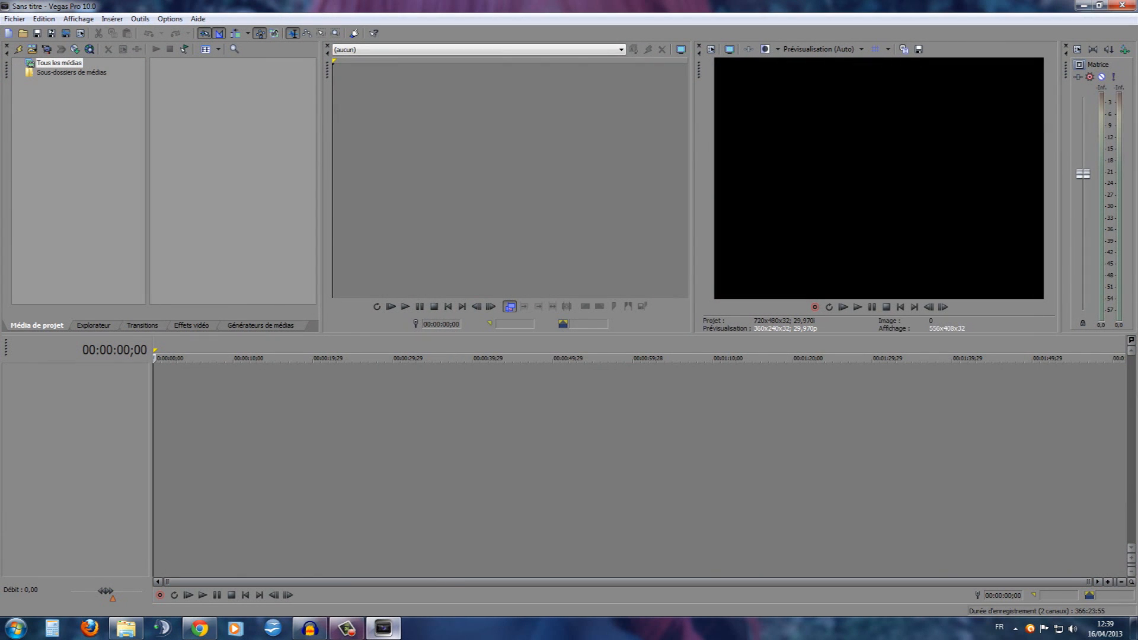
mouse_move(383, 628)
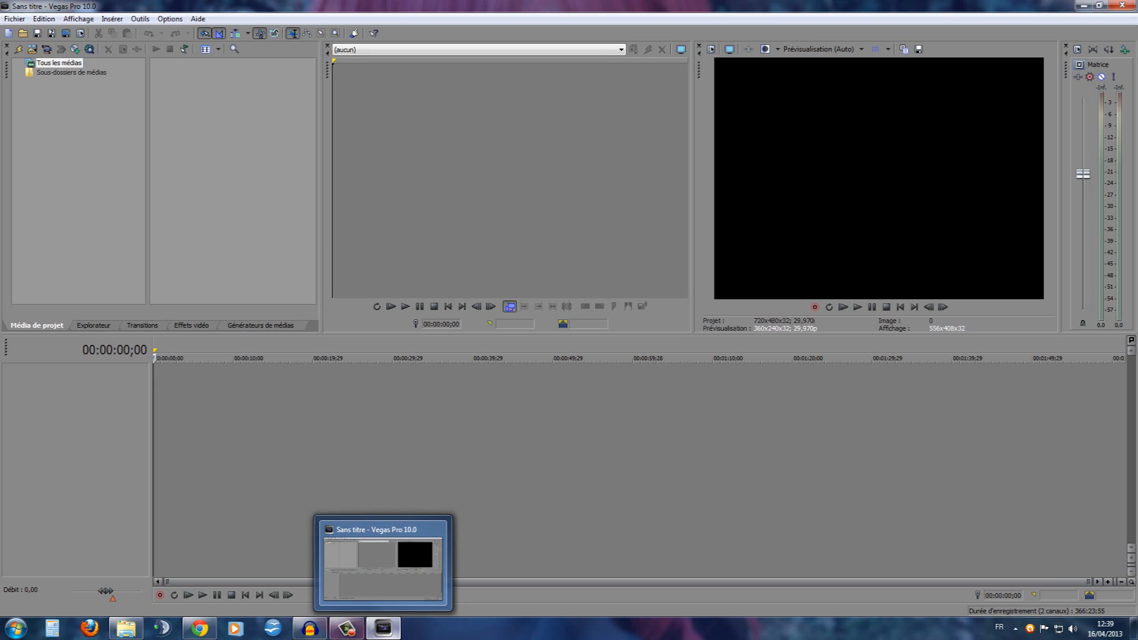
mouse_move(346, 628)
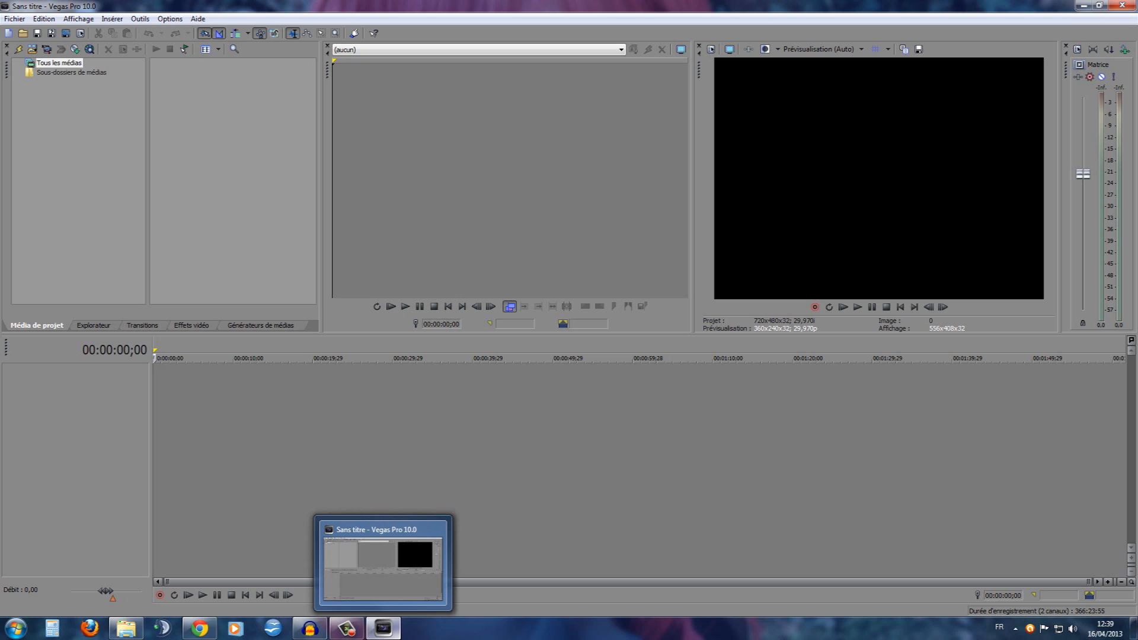
left_click(440, 463)
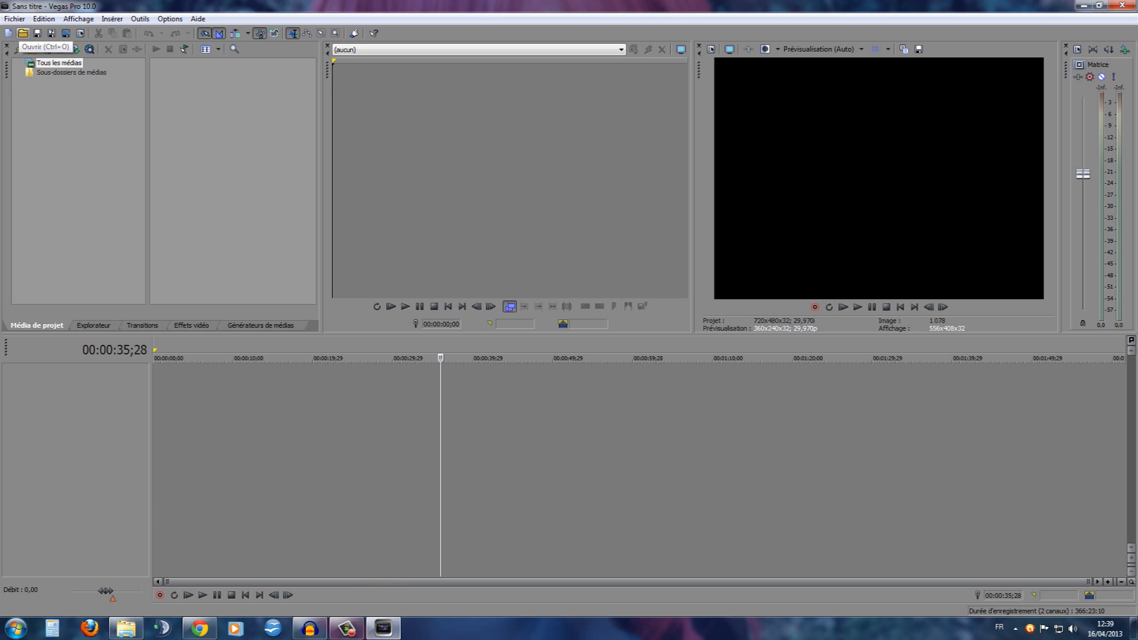
- Open the video replaysc2-1 from D:\Sc2 in the Vegas project and dismiss the audio proxy message
left_click(23, 33)
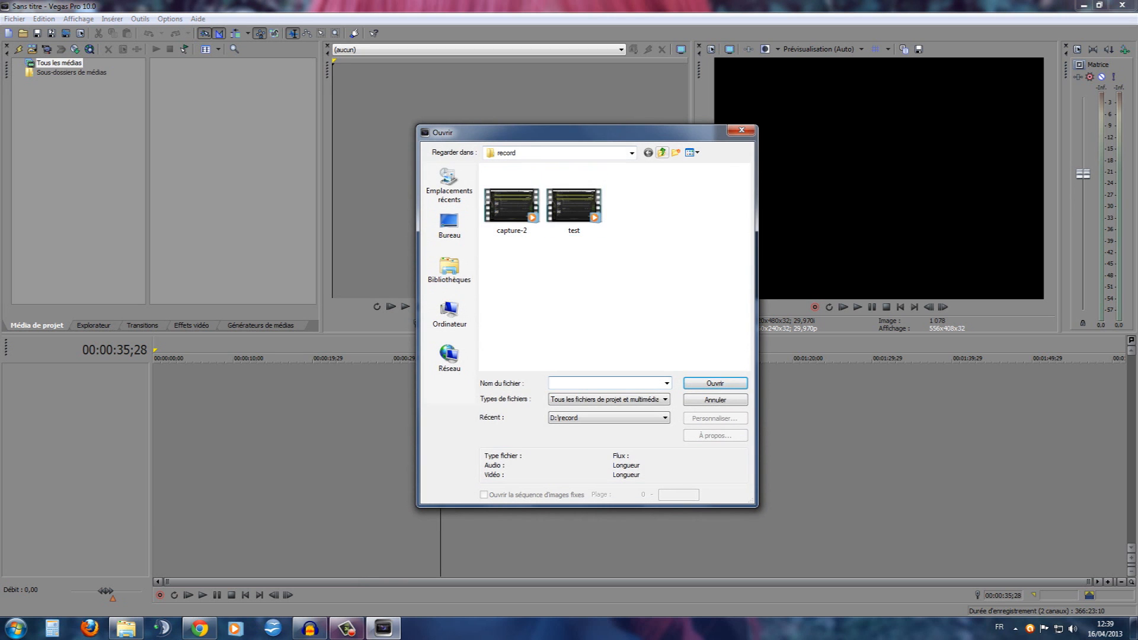
left_click(662, 152)
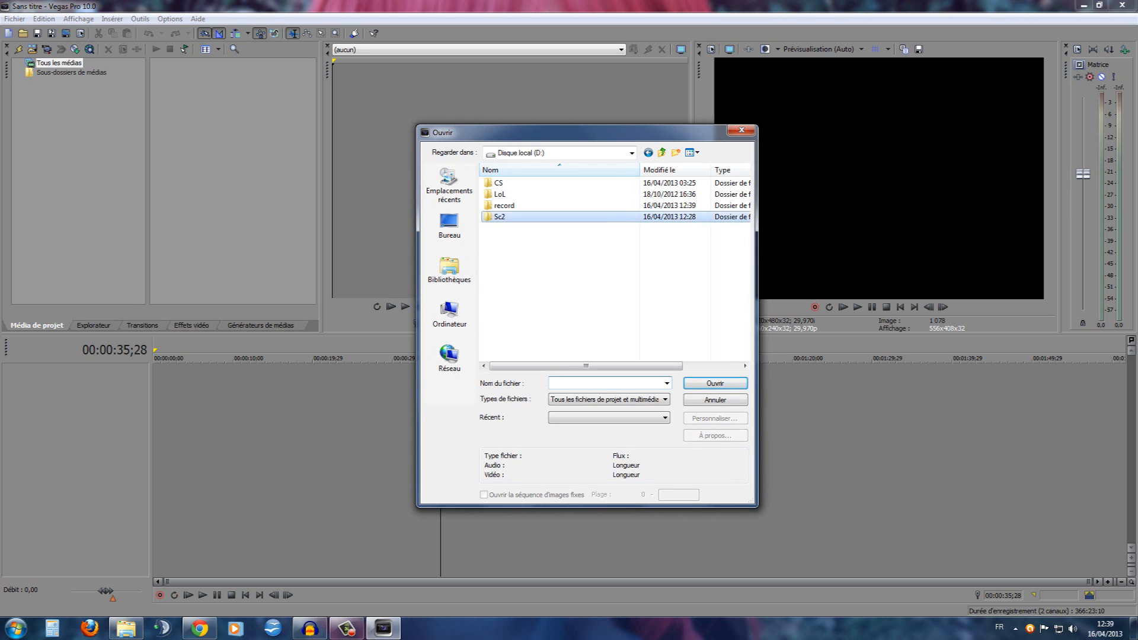
double_click(499, 216)
scroll(617, 266, "down", 1)
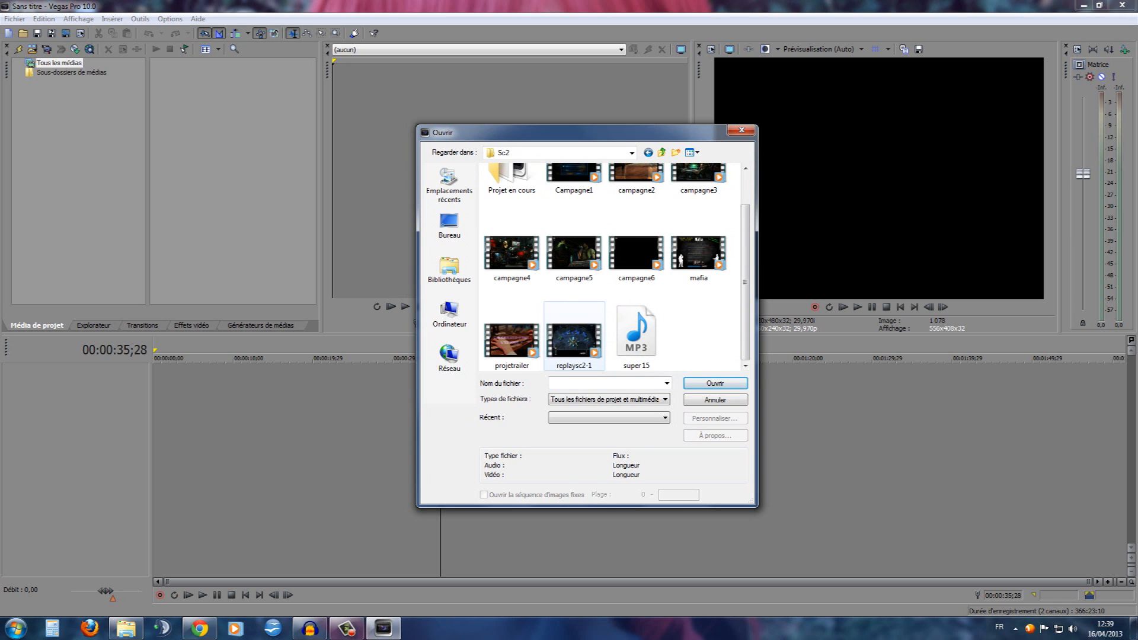
double_click(572, 338)
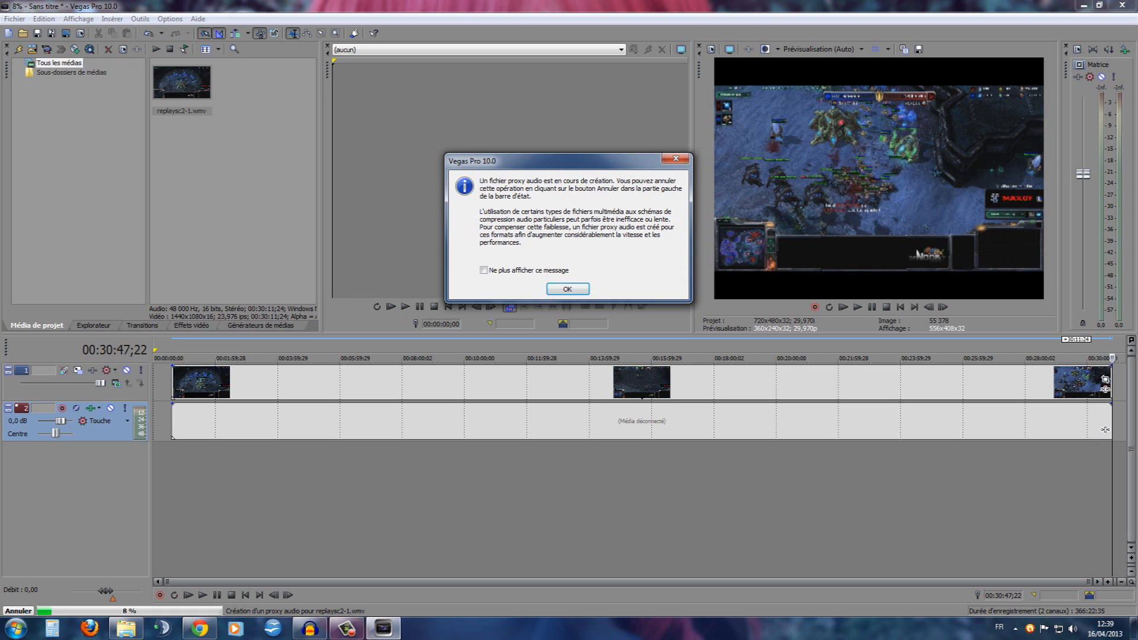
key("Return")
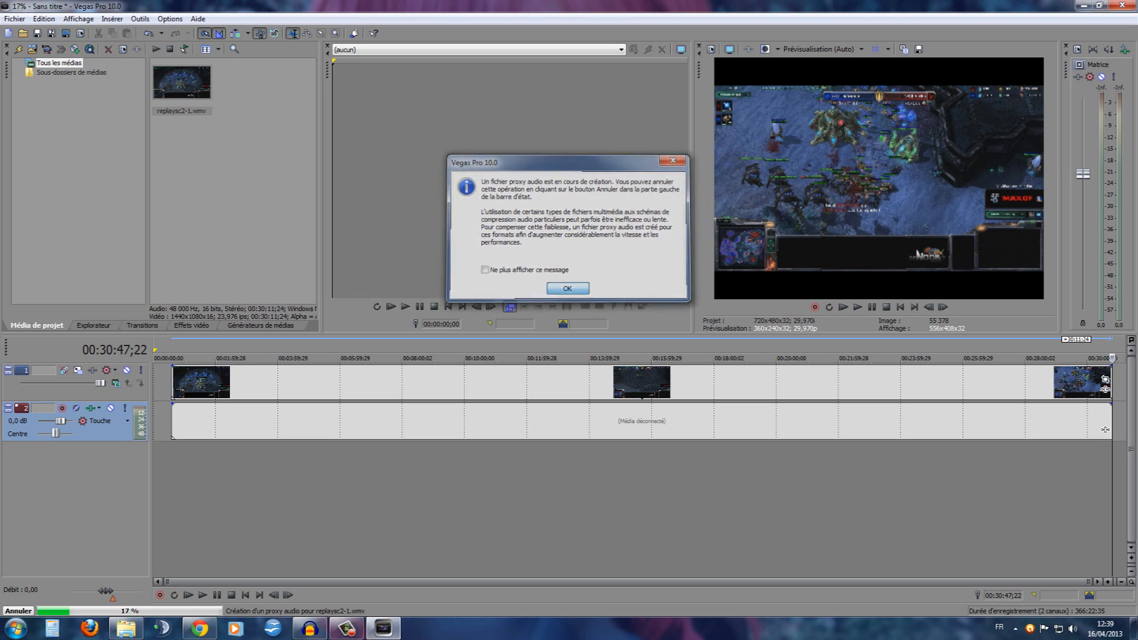
- Shift the replaysc2-1 clip to the start of the timeline and preview it at about 00:07:40
left_click_drag(1105, 429, 1086, 430)
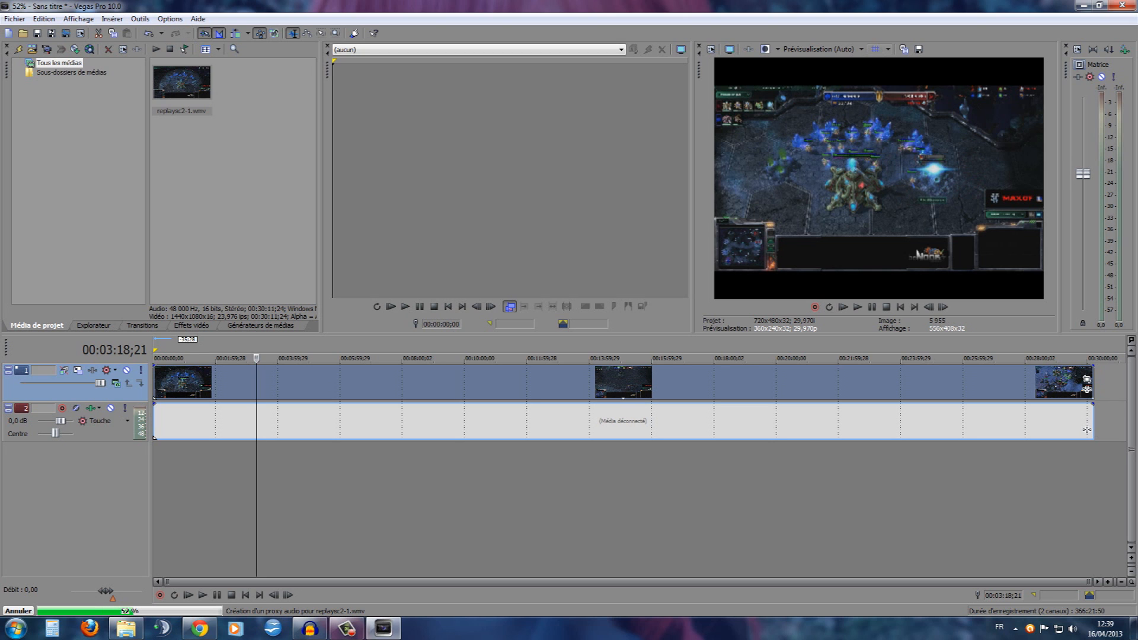
left_click(392, 382)
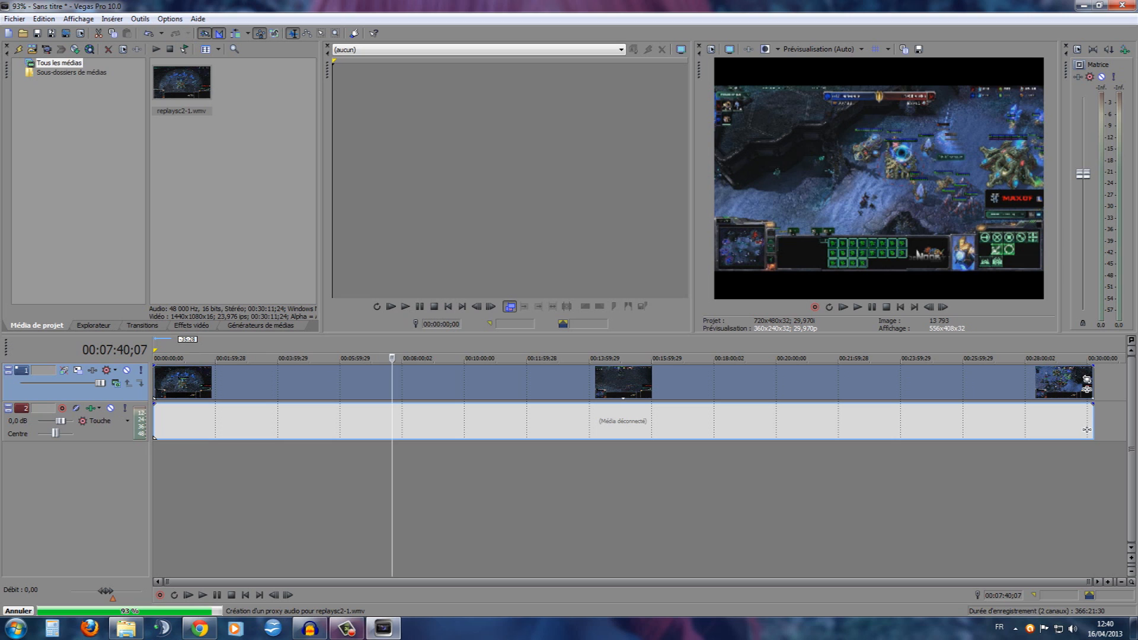
- Add the audio file campagne4 from the Musique library to the project
left_click(101, 434)
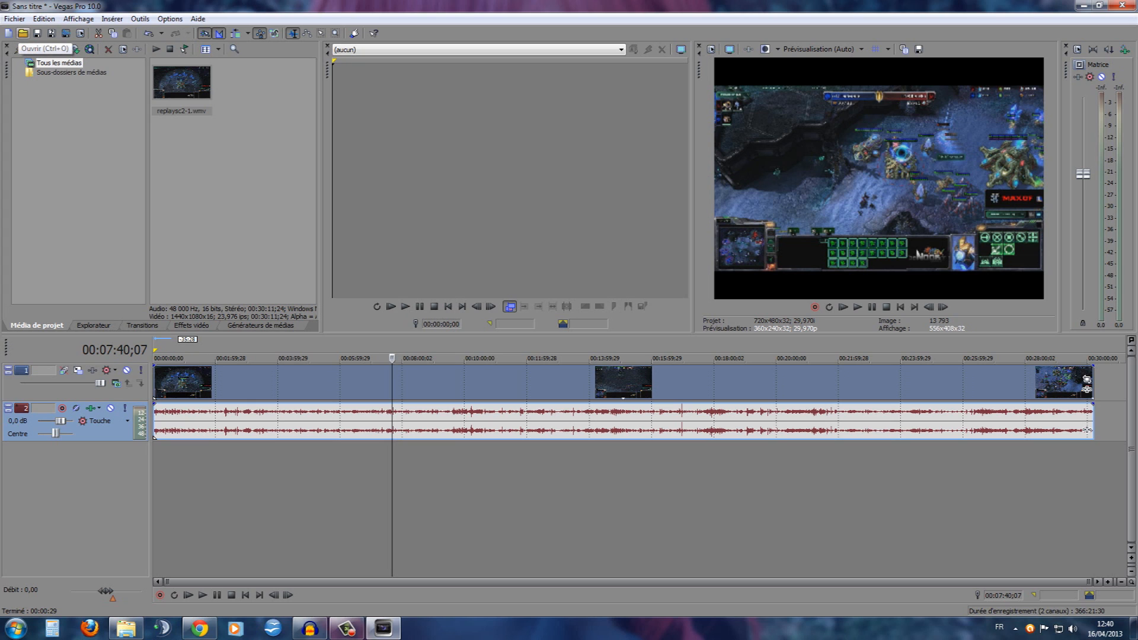
left_click(23, 33)
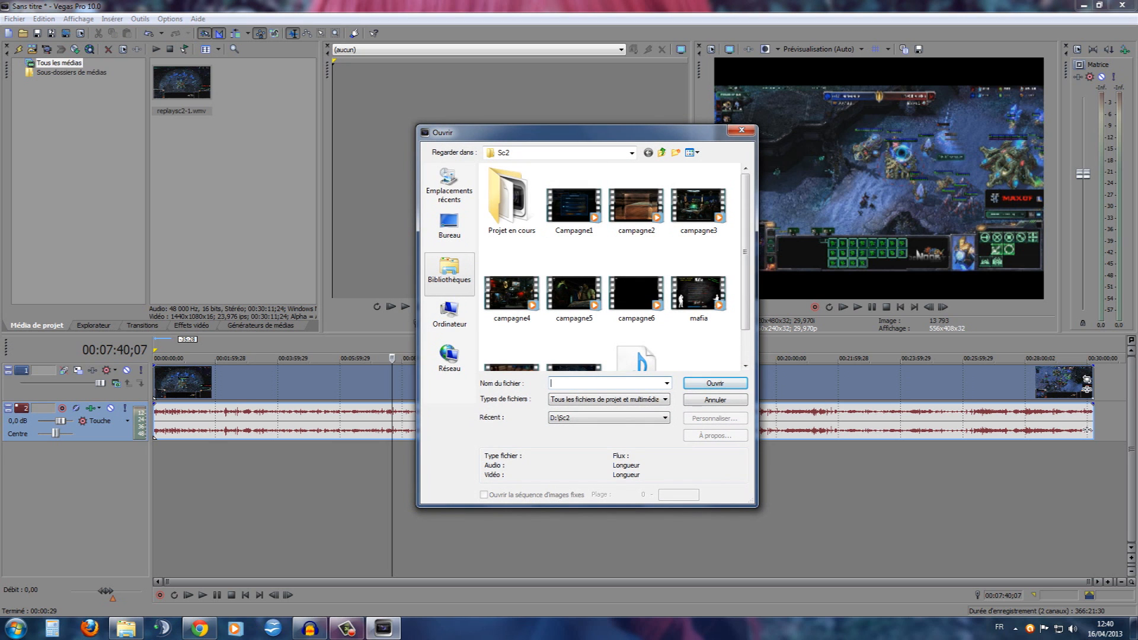
left_click(449, 273)
double_click(545, 211)
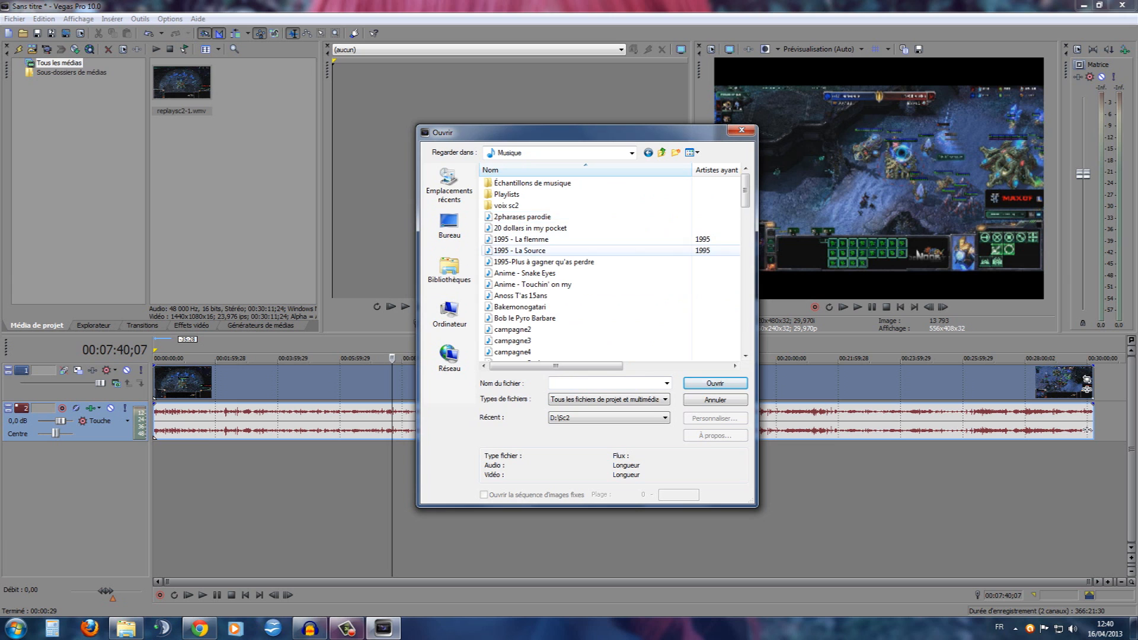
scroll(533, 329, "down", 1)
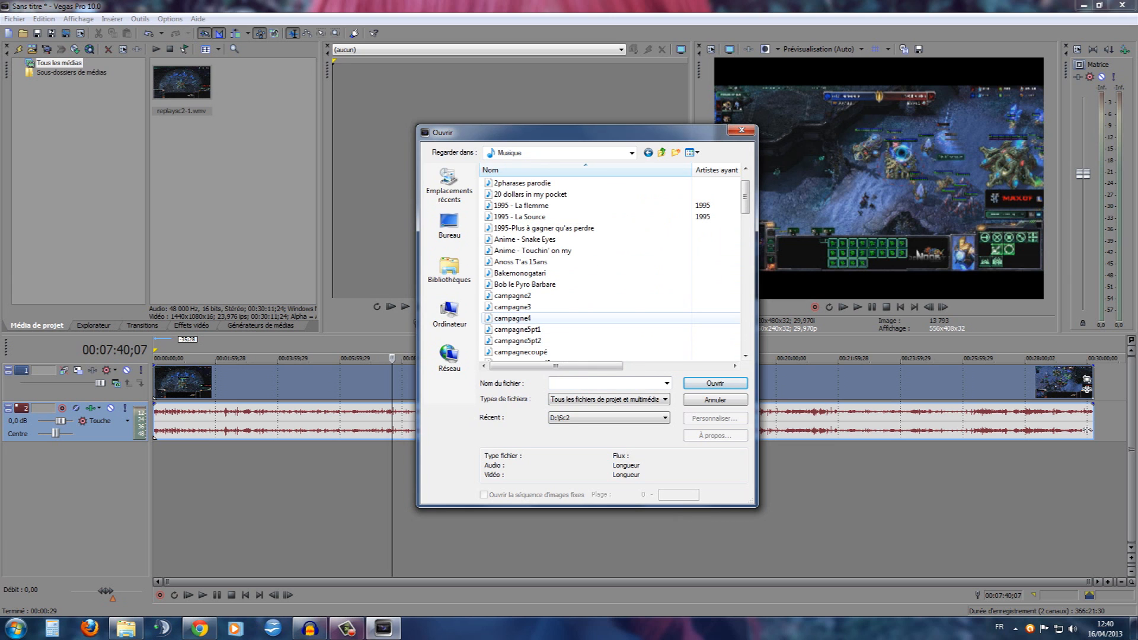
double_click(548, 318)
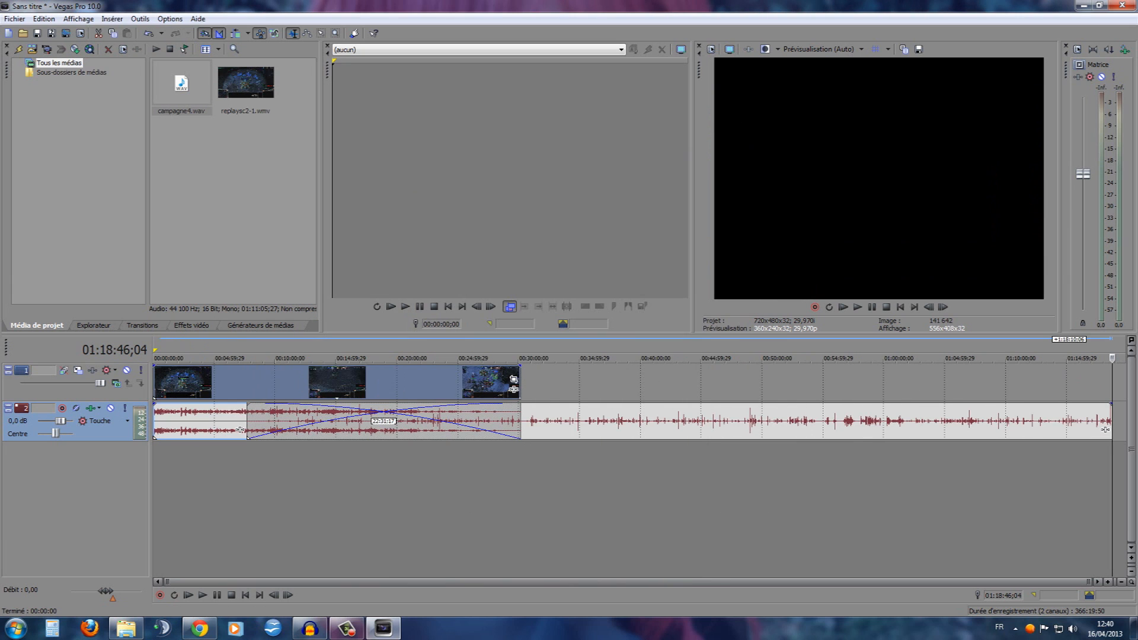
- Move the campagne4 clip to its own audio track at the start of the timeline and raise that track's volume to 1,0 dB
left_click_drag(1105, 429, 1011, 470)
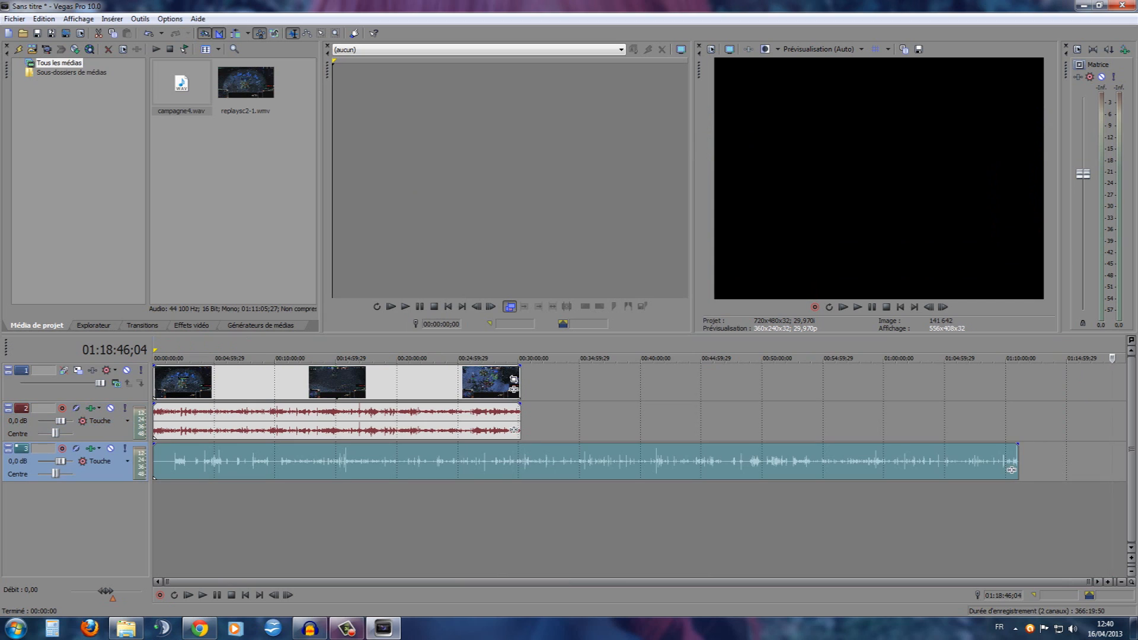
left_click_drag(61, 462, 63, 461)
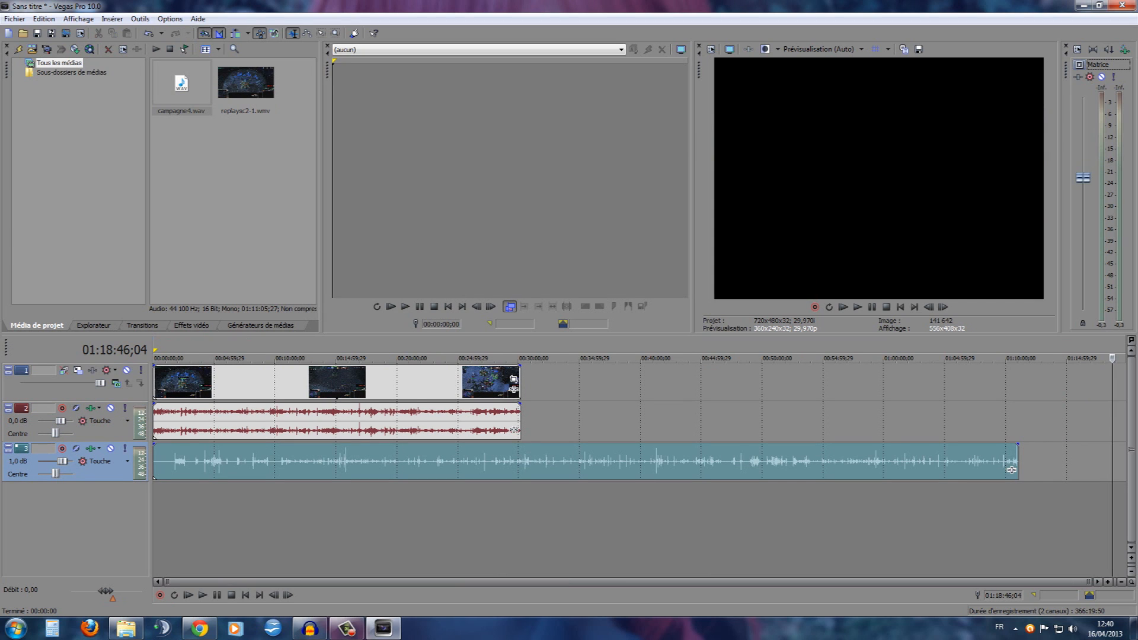
- Play the project briefly from the start, pause it, and preview the timeline at about 00:12:16 and 00:26:02
left_click(188, 595)
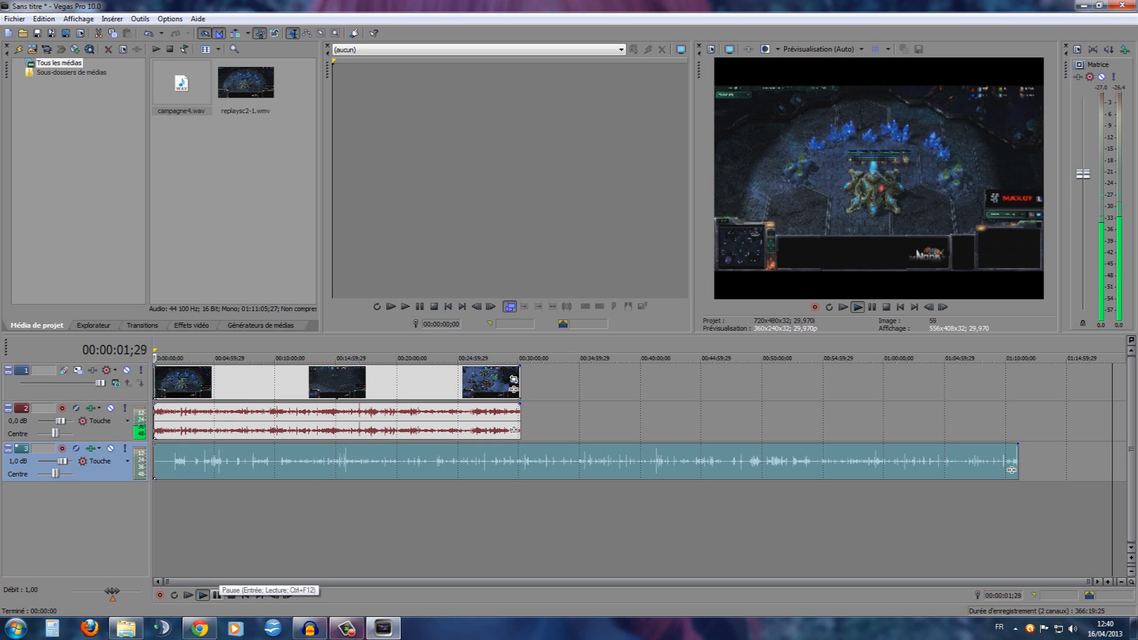
left_click(216, 594)
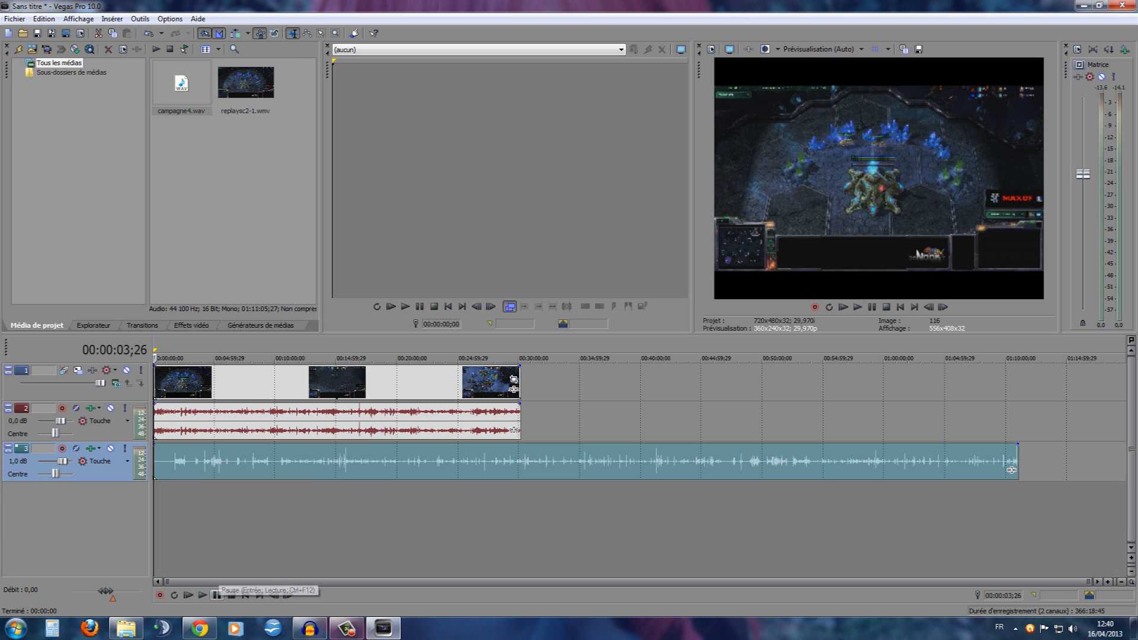
left_click(302, 461)
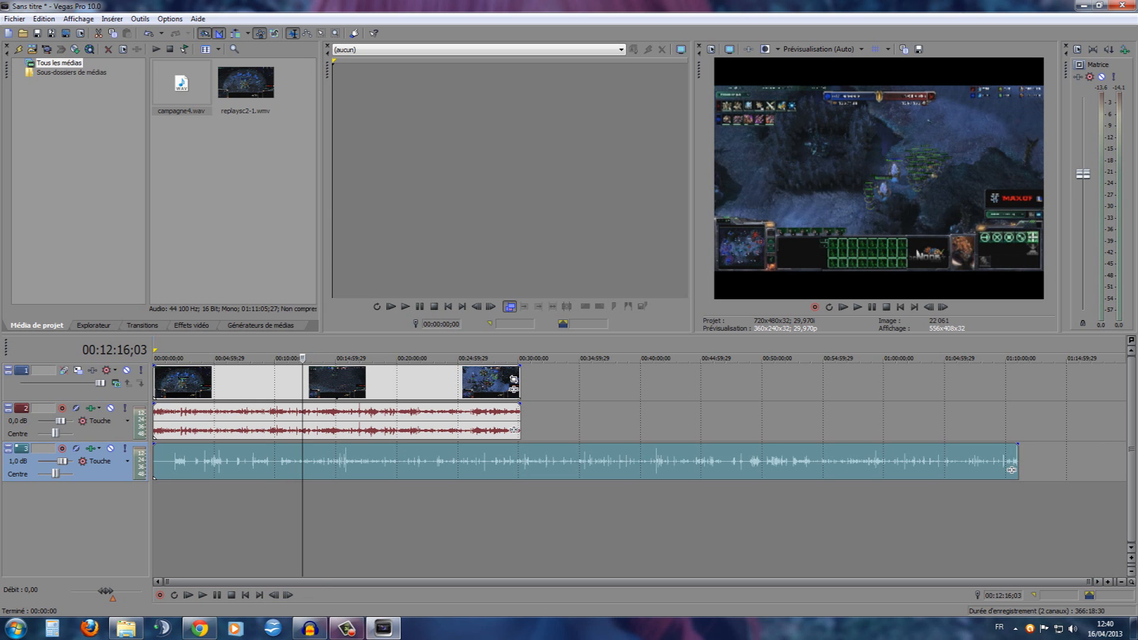
left_click(384, 461)
left_click(470, 461)
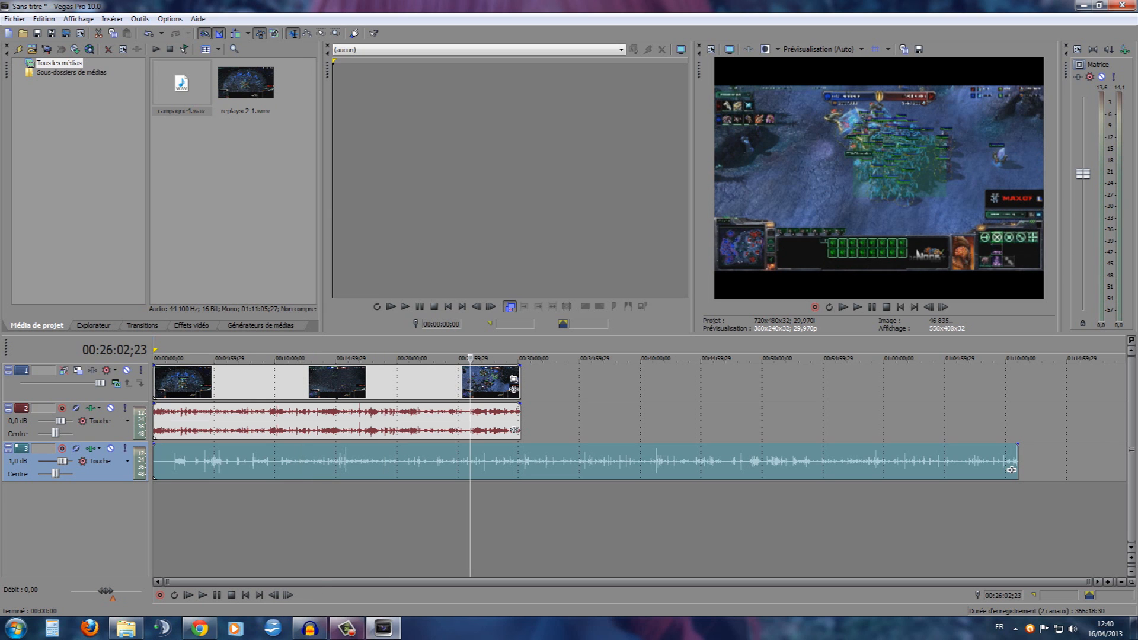
- Select the timeline range from the start to the end of the video at 00:30:11;24 and begin rendering it to a file
left_click_drag(155, 521, 520, 521)
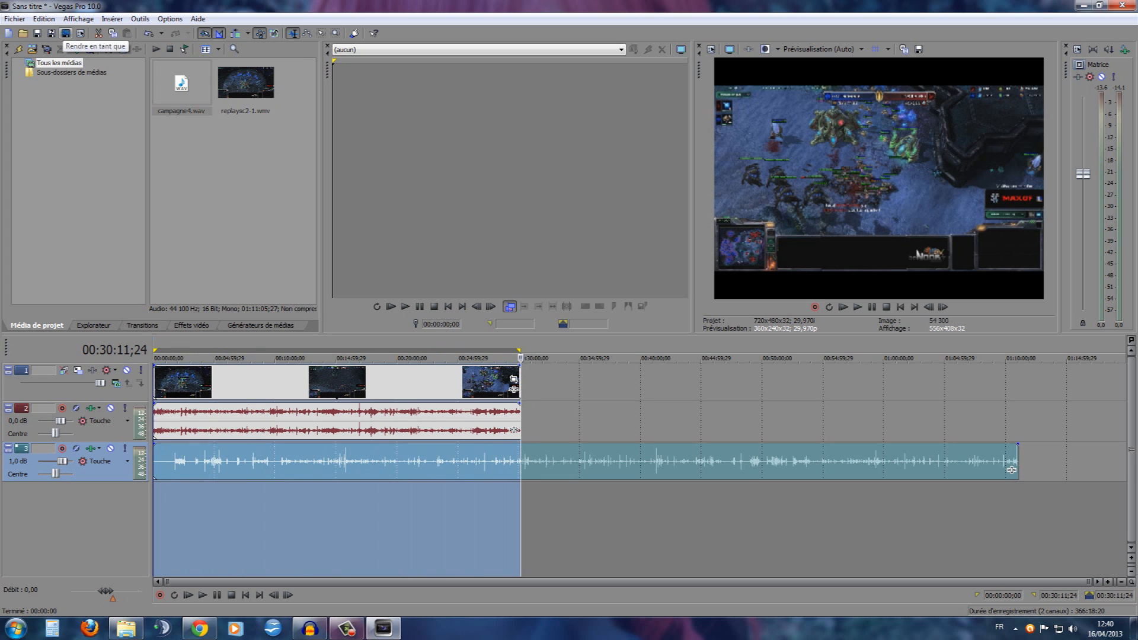
left_click(66, 34)
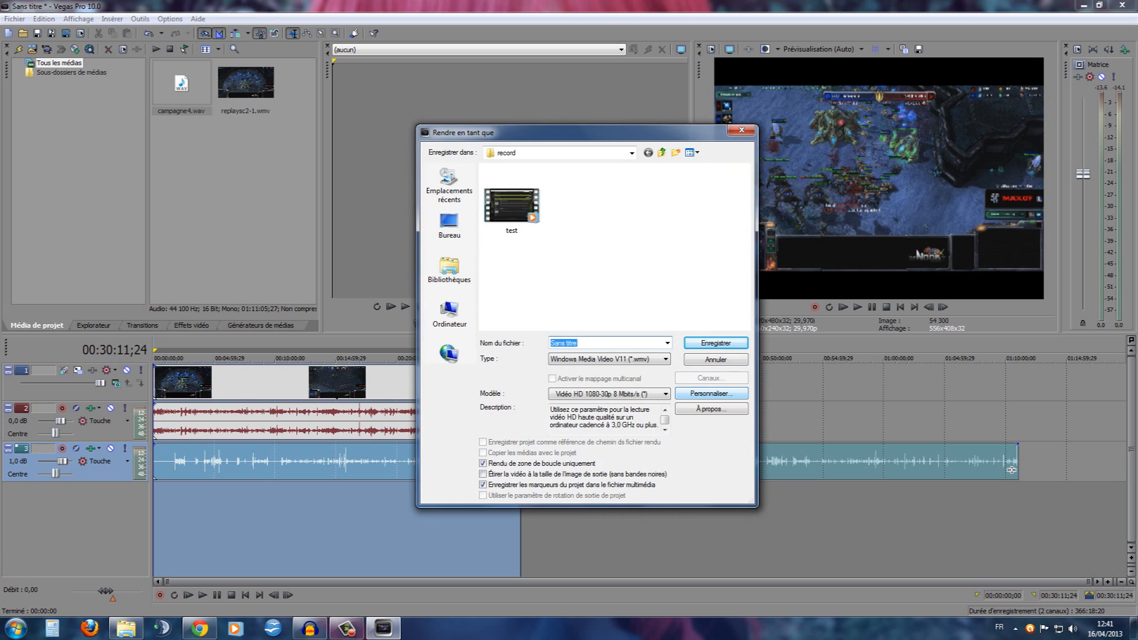
- Examine the available render file types with Windows Media Video V11 (*.wmv) kept, and shift the render dialog slightly
left_click(665, 360)
left_click(665, 359)
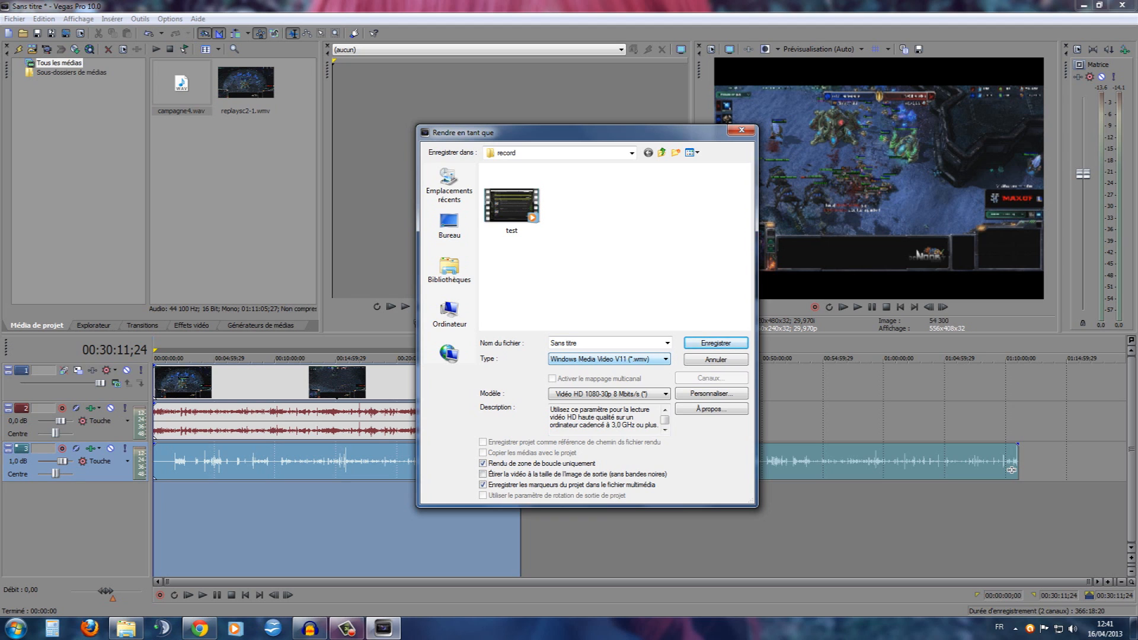
left_click(665, 359)
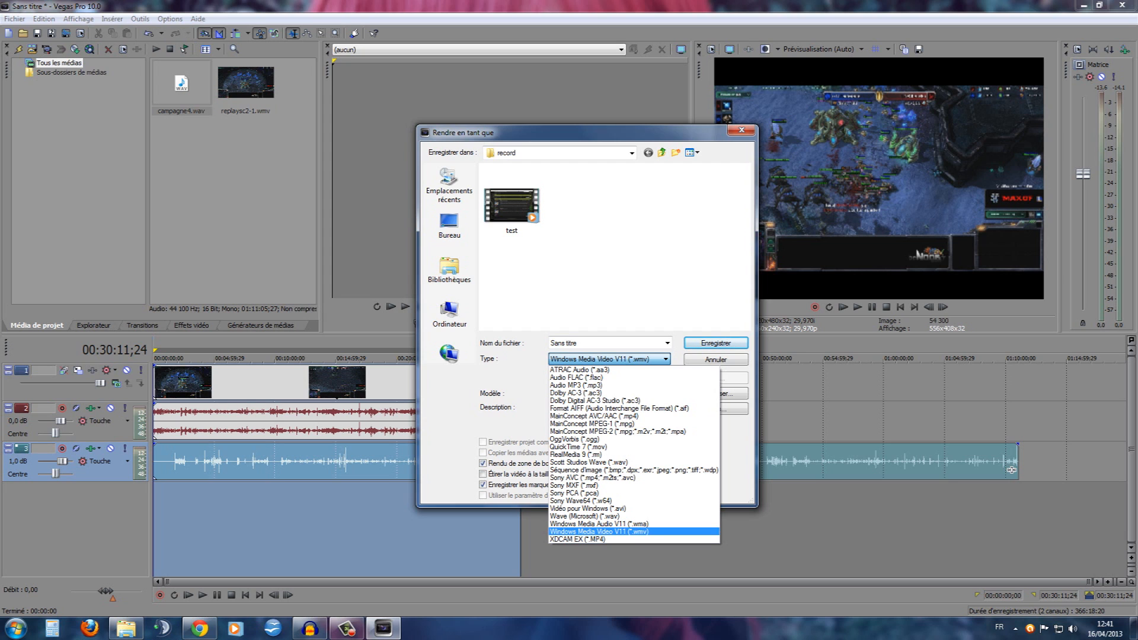
left_click(665, 359)
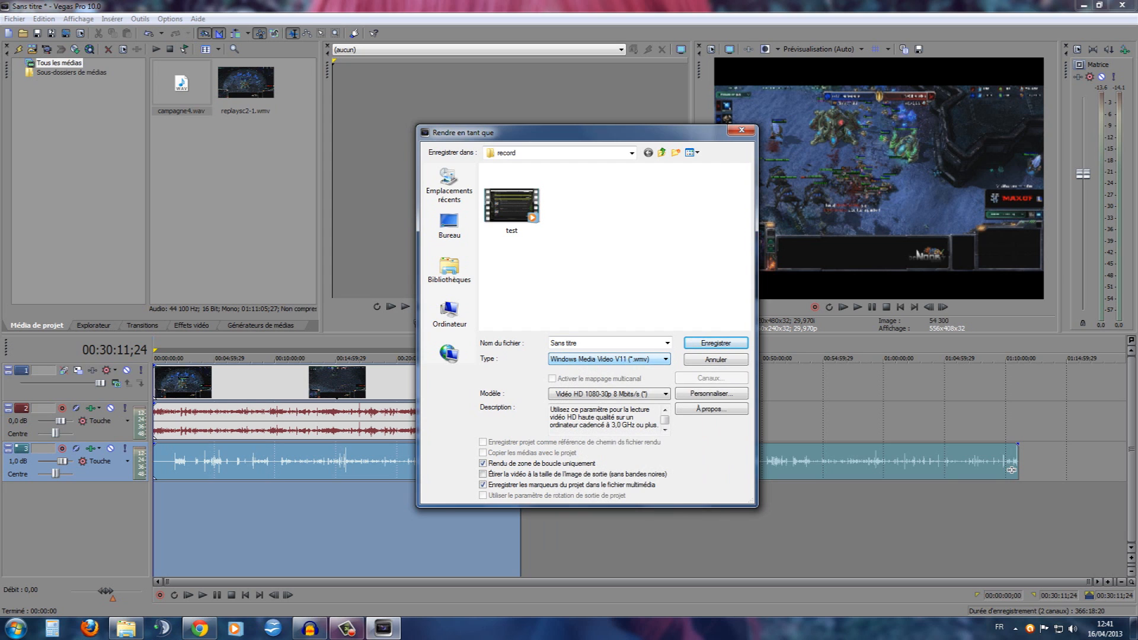
left_click(665, 360)
left_click(665, 359)
left_click(665, 359)
left_click(665, 359)
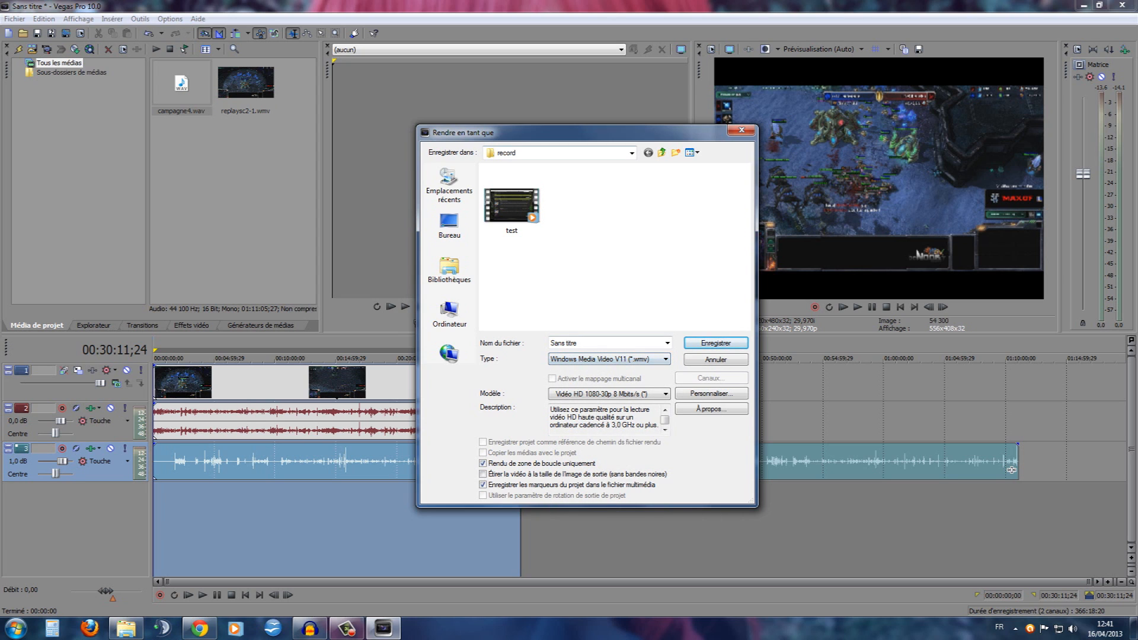
mouse_move(533, 133)
left_mouse_down()
mouse_move(699, 191)
mouse_move(656, 112)
mouse_move(540, 121)
left_mouse_up()
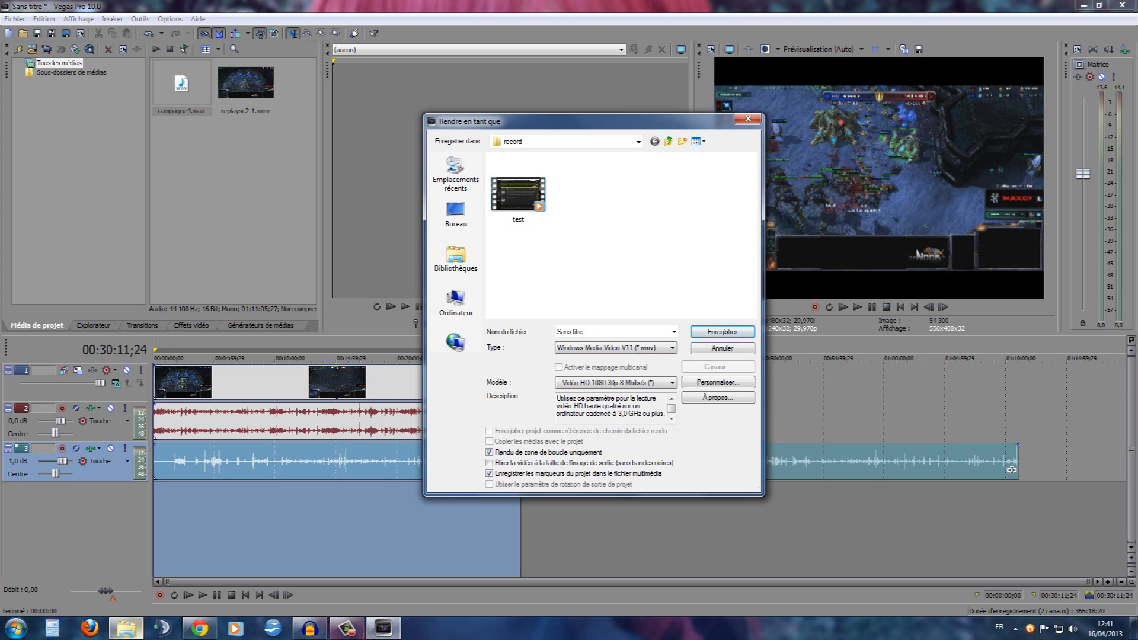
- Check the file details of the rendered campagne videos in D:\Sc2, including campagne2, campagne3 and campagne4, and close the folder window
left_click(126, 629)
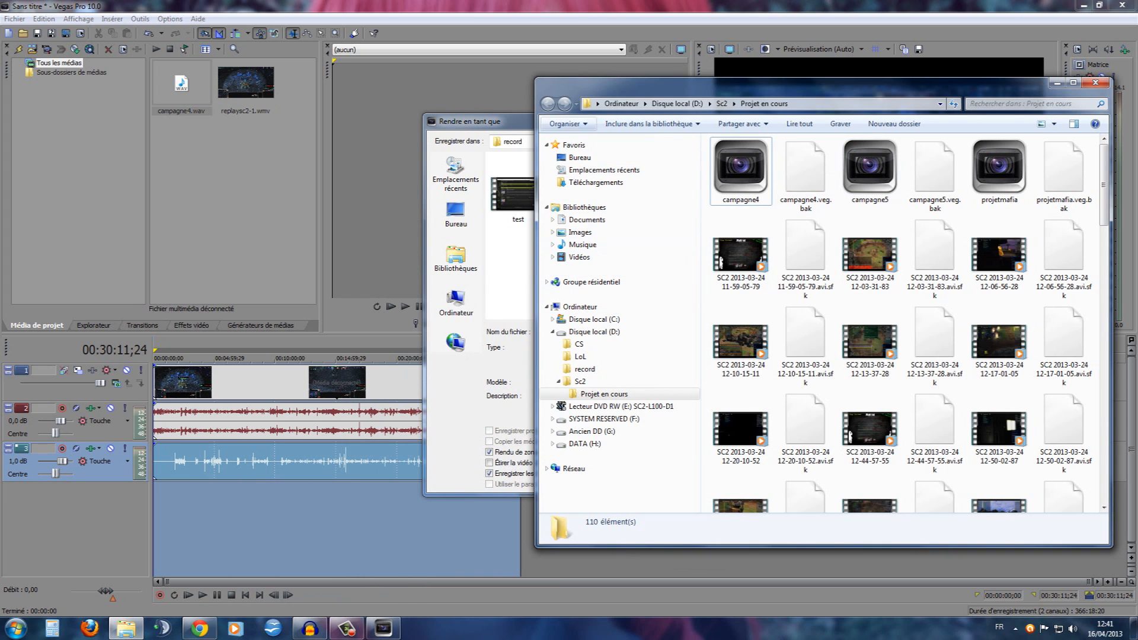
left_click(721, 104)
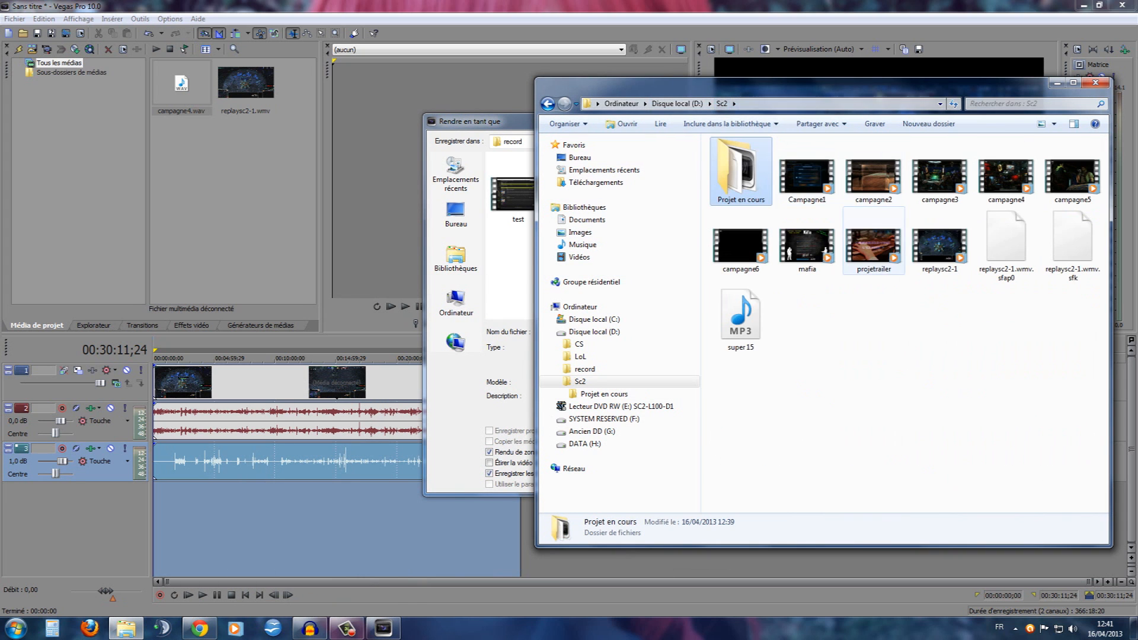
left_click(874, 176)
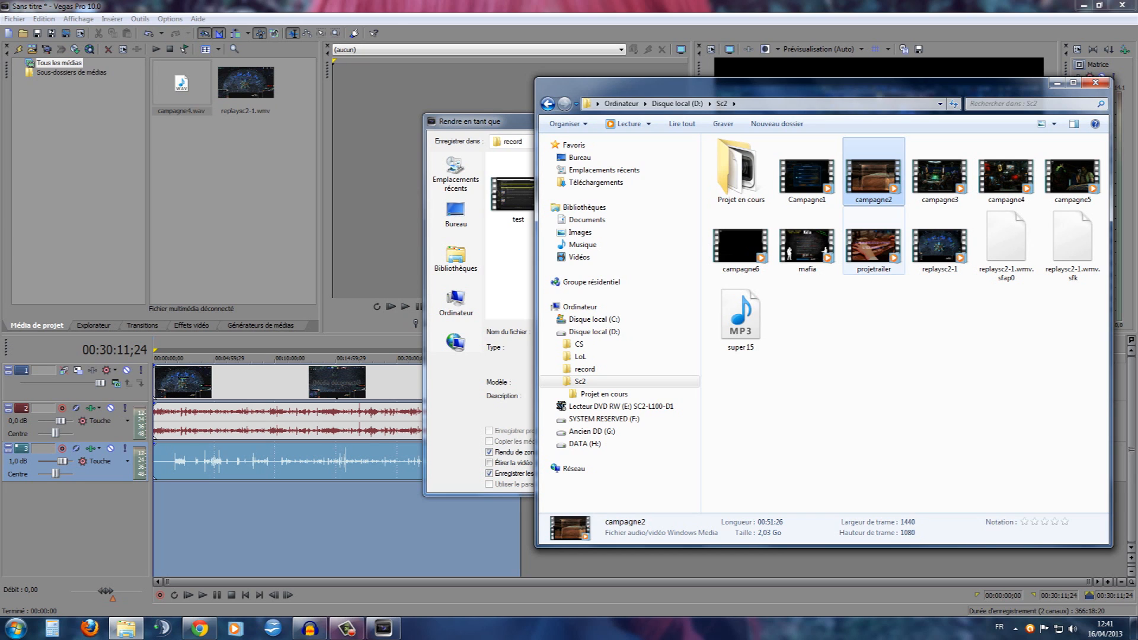
left_click(940, 246)
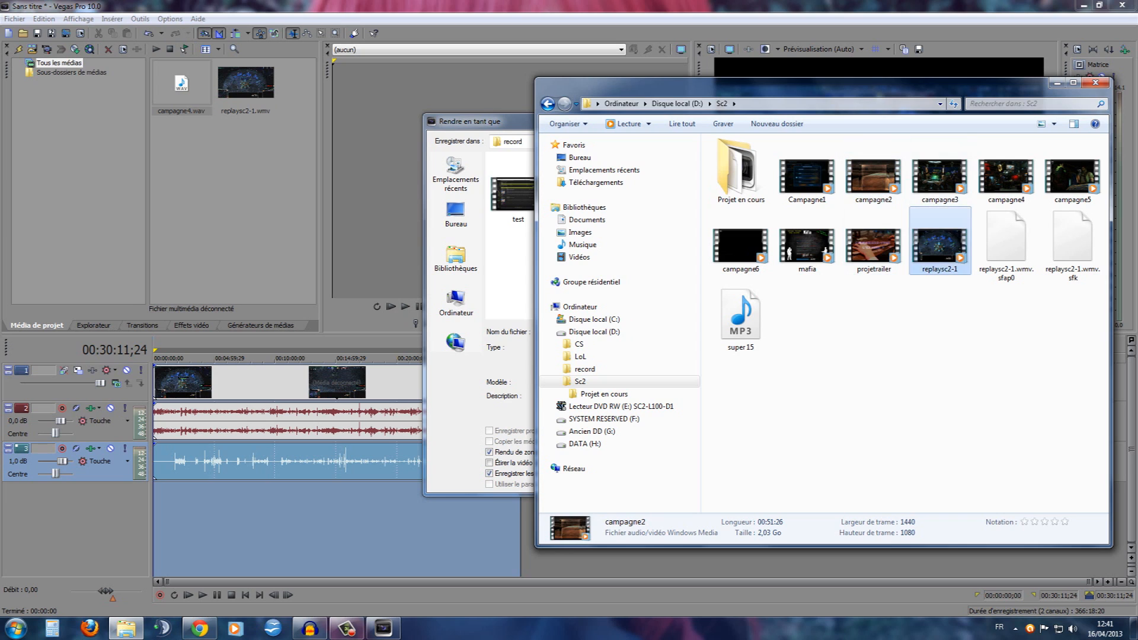
left_click(939, 176)
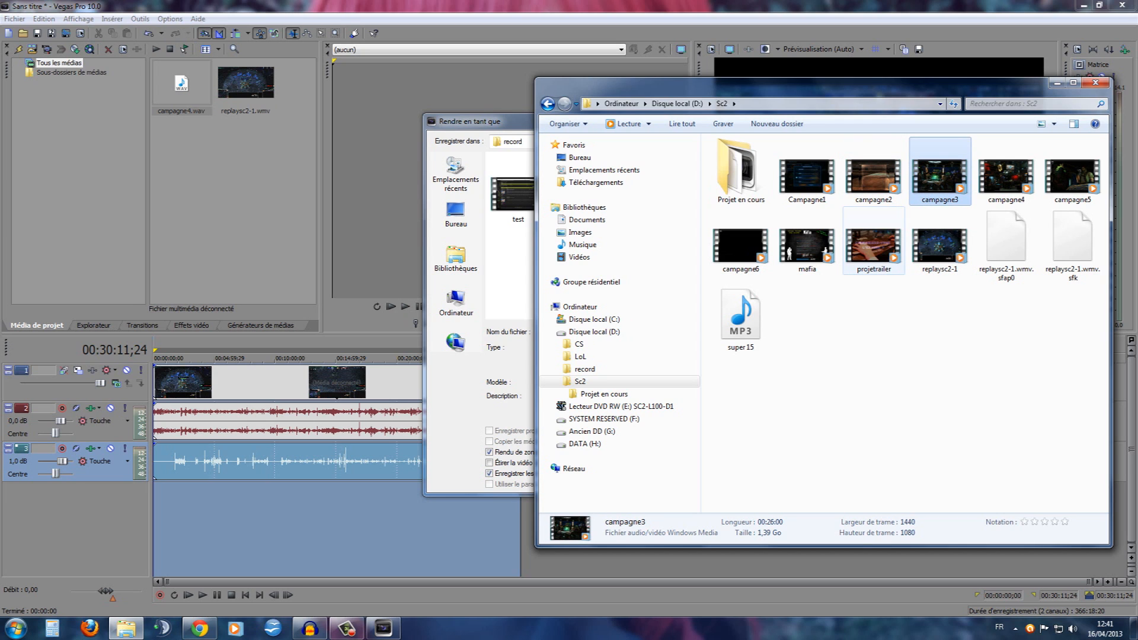
left_click(1006, 176)
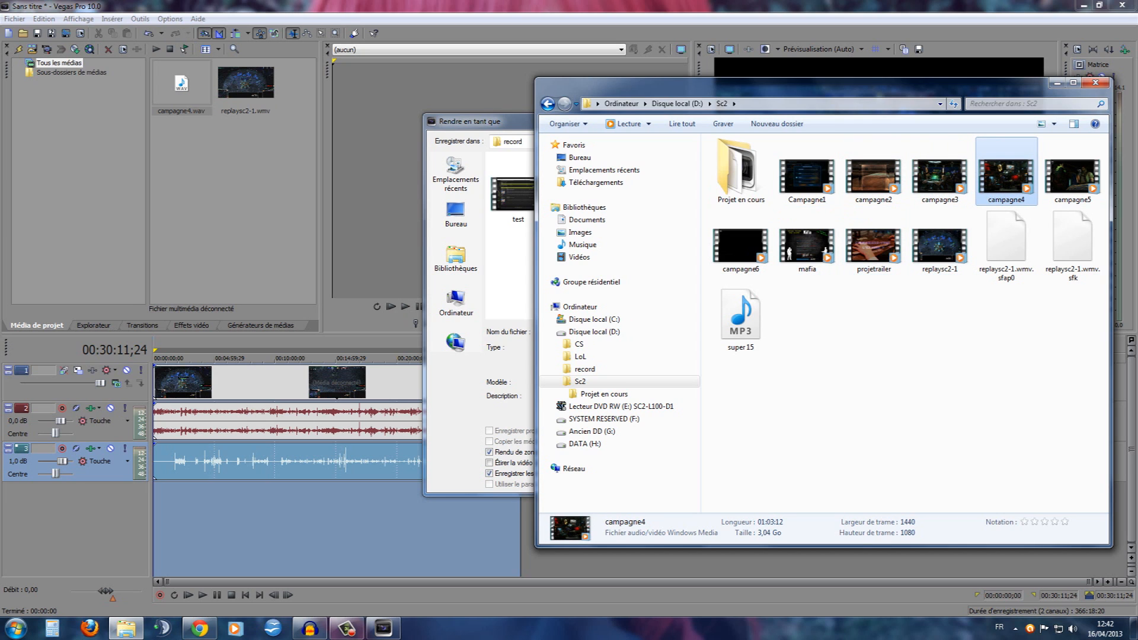
left_click(1095, 82)
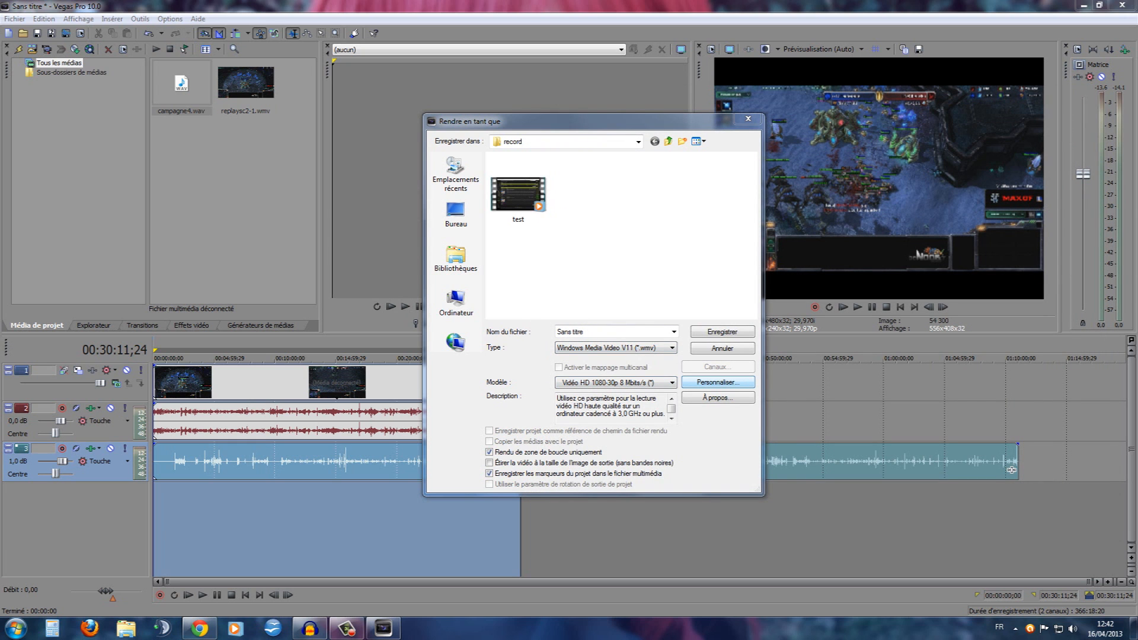
- Review the render template's custom video settings, keeping the Haute définition (1440 x 1080) image size and the video smoothing at its sharpest
left_click(717, 382)
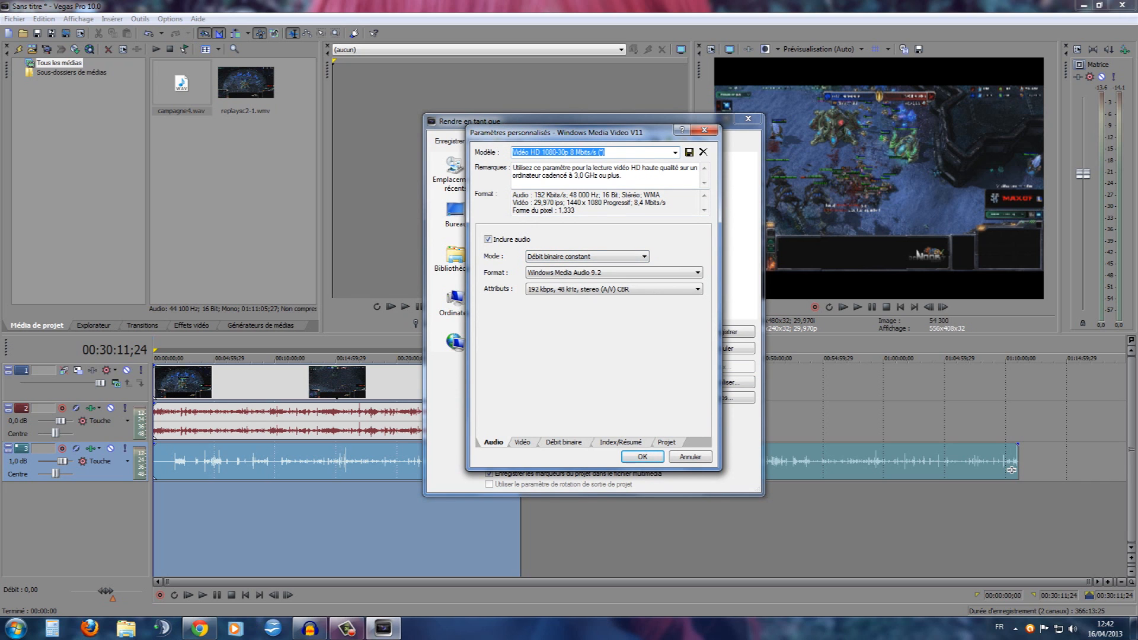
key("ctrl+Tab")
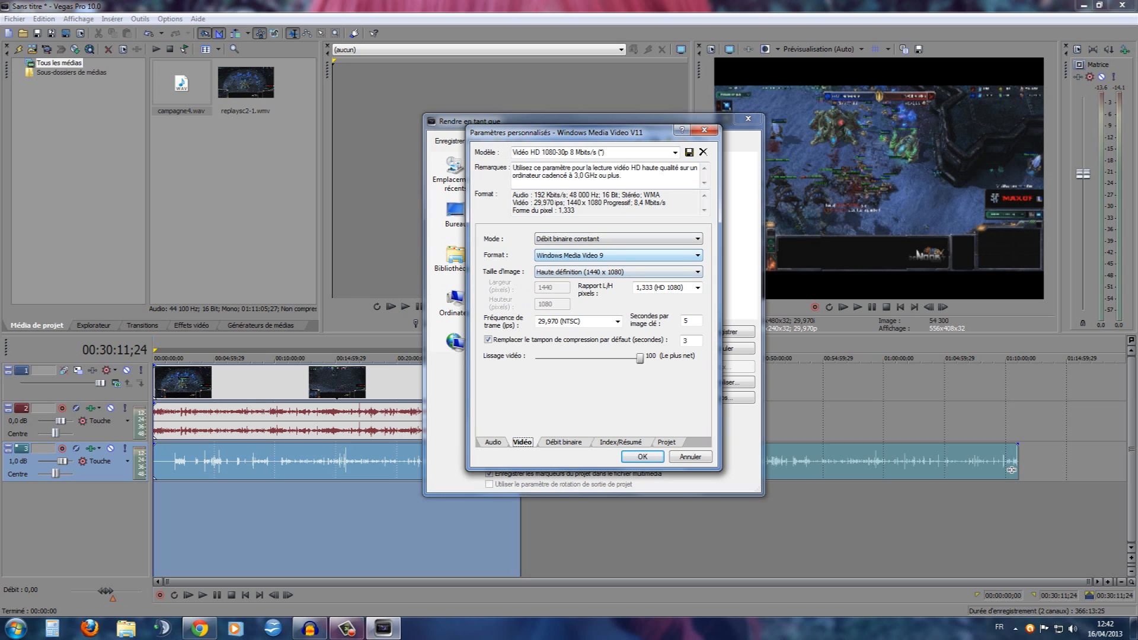
key("alt+Down")
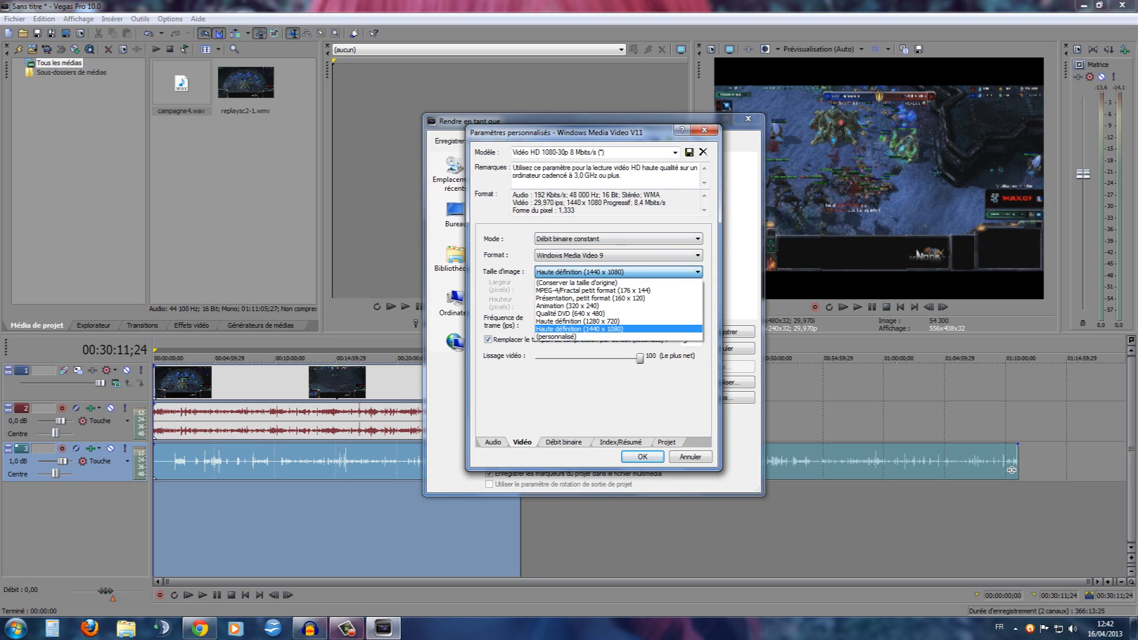
key("Return")
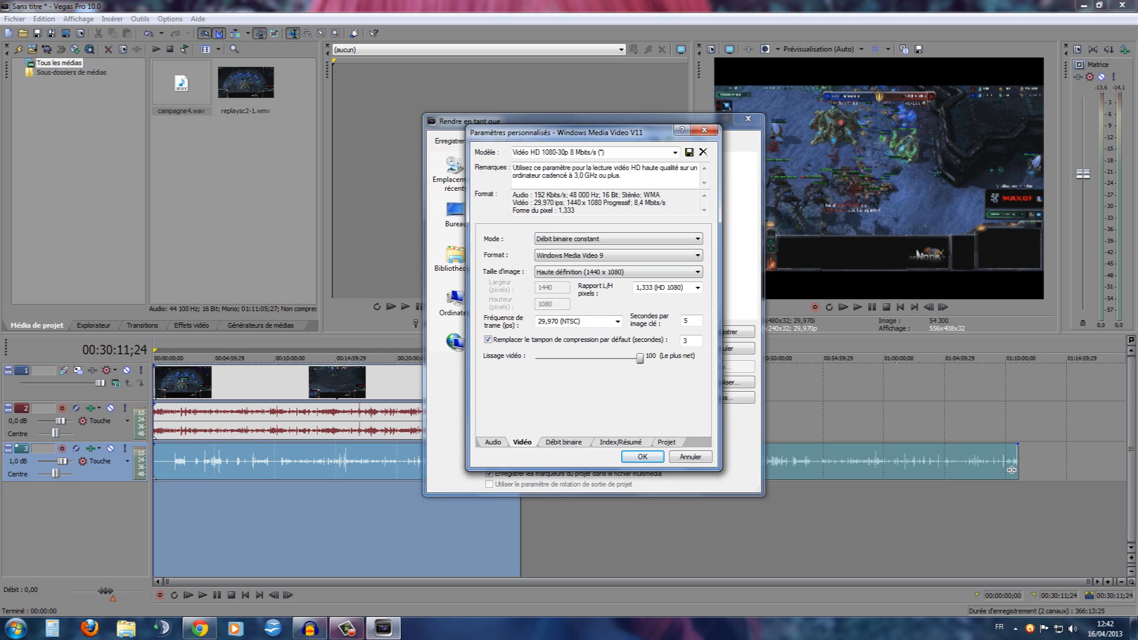
mouse_move(640, 358)
left_mouse_down()
mouse_move(627, 358)
mouse_move(639, 358)
left_mouse_up()
- Review the template's index and project settings, keep the video render quality at Optimisée, and accept the custom settings
left_click(620, 441)
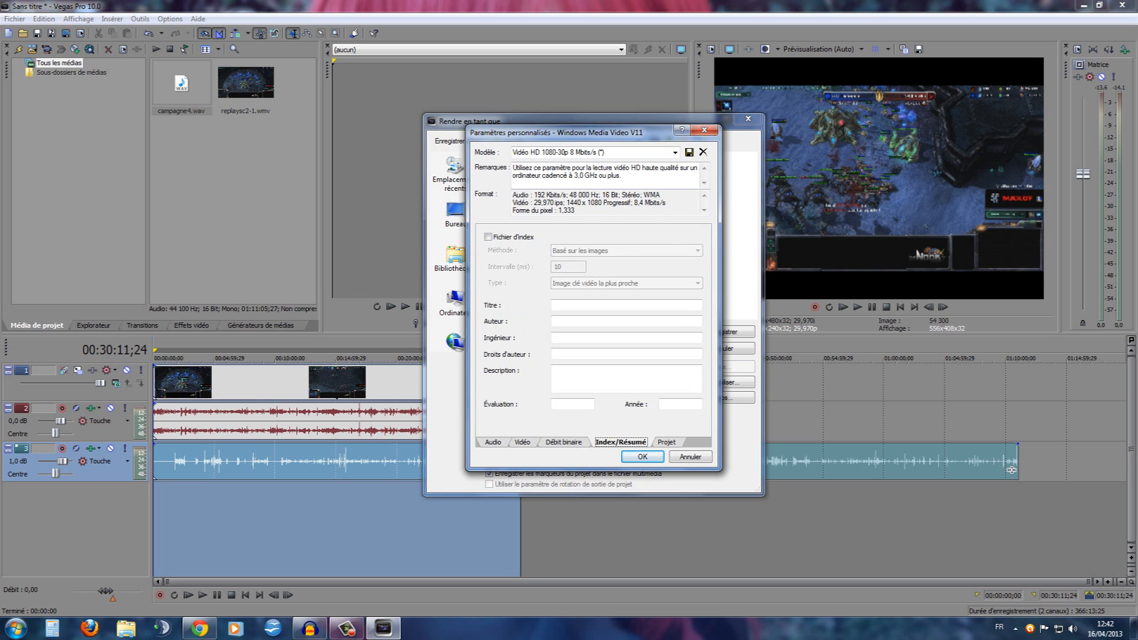
left_click(666, 442)
left_click(643, 237)
left_click(643, 237)
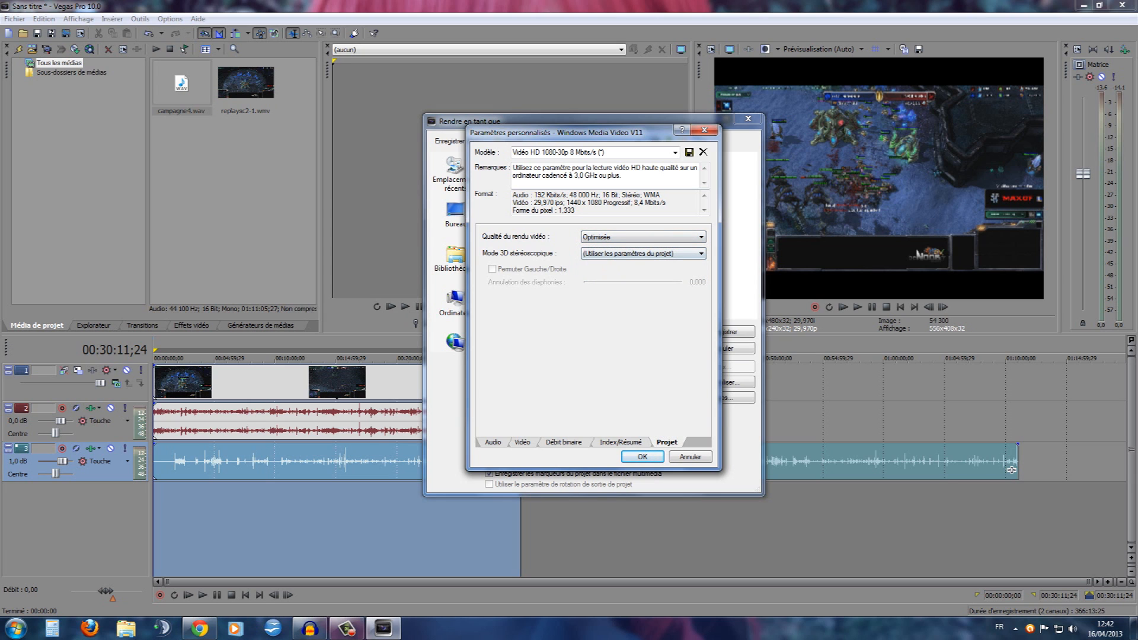
left_click(642, 456)
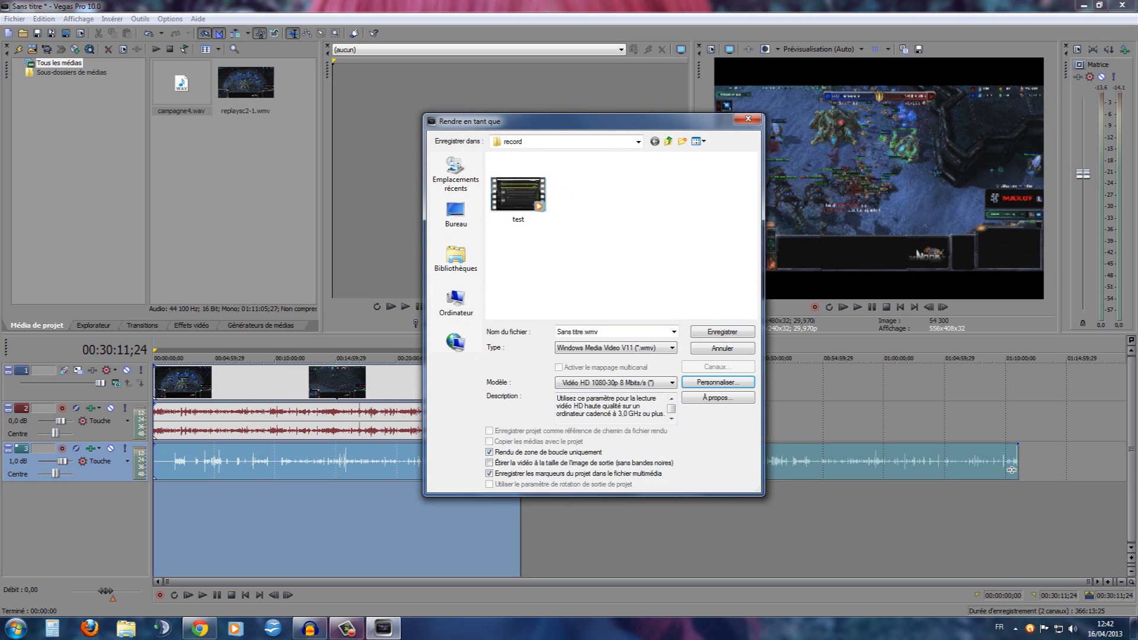
- Review the render templates and keep Vidéo HD 1080-30p 8 Mbits/s (*) selected
left_click(615, 382)
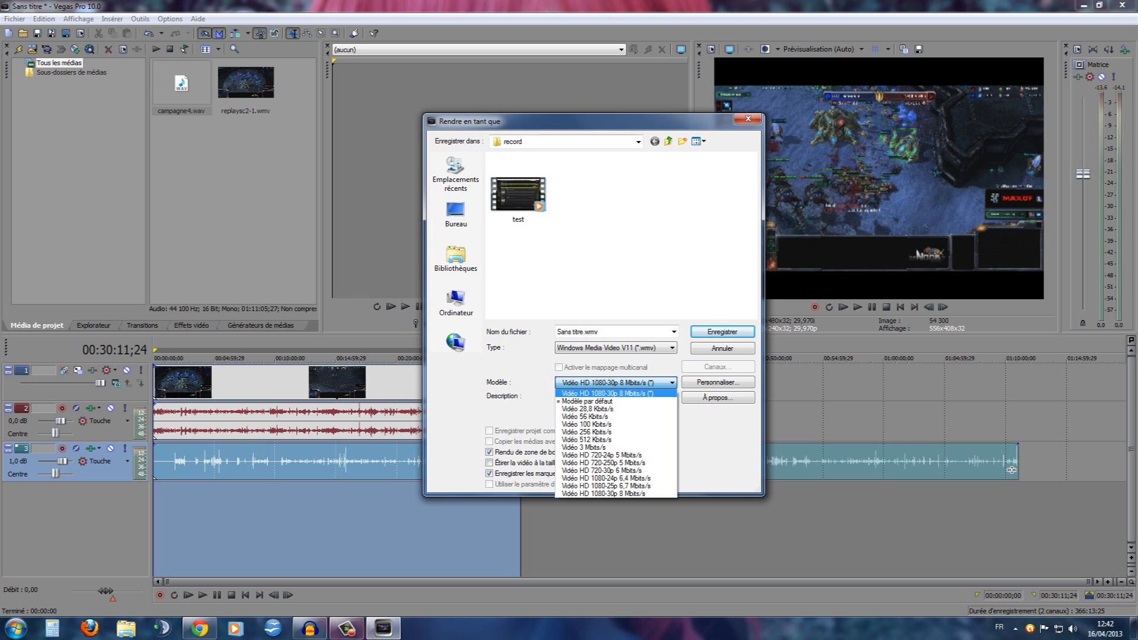
key("Return")
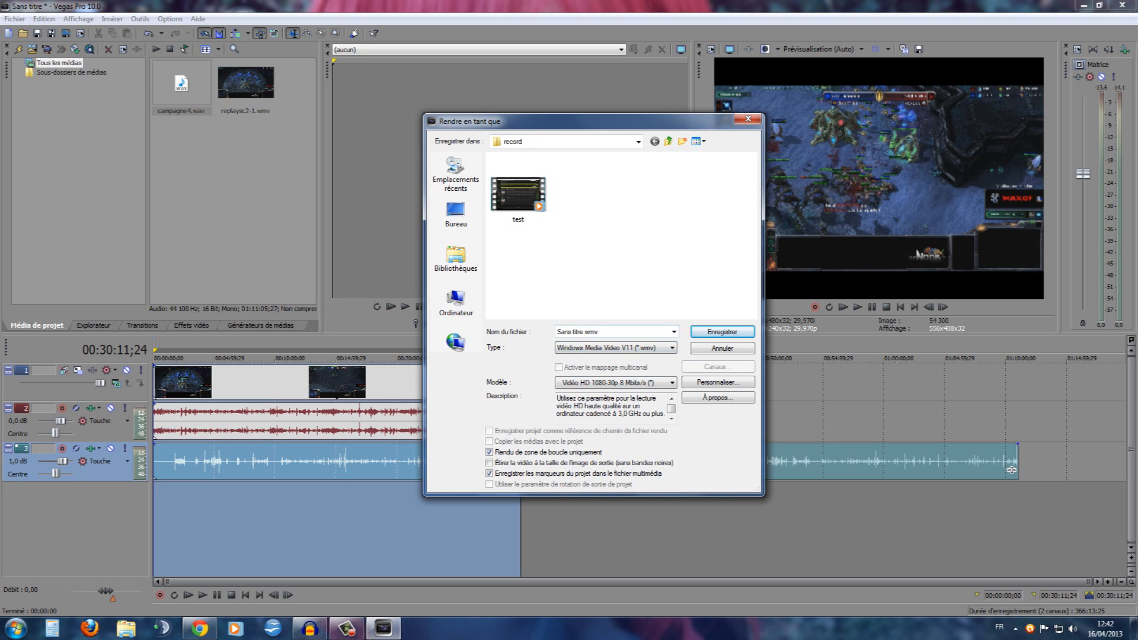
- Play the test video from D:\record to check the rendered result, and close the player and the folder window
left_click(126, 628)
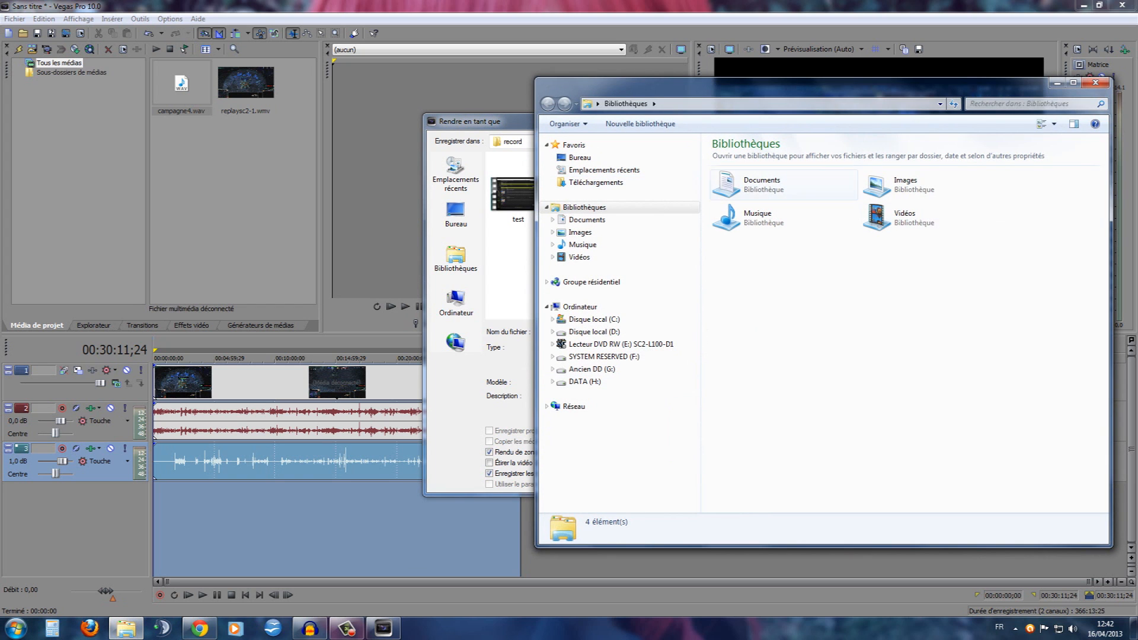
left_click(587, 331)
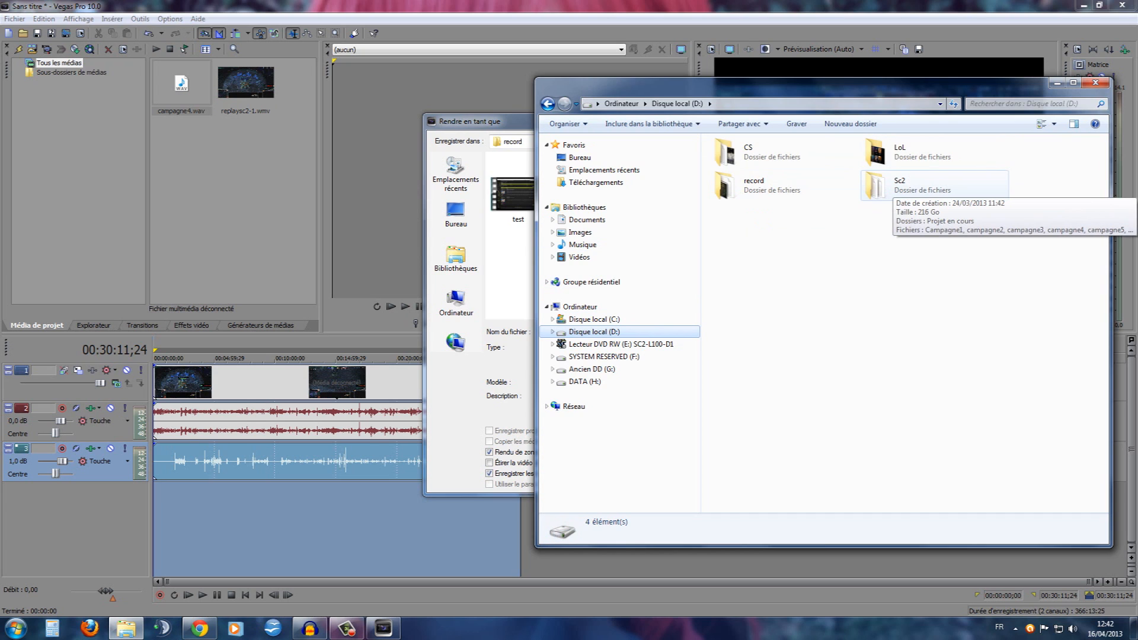
left_click(753, 183)
double_click(754, 184)
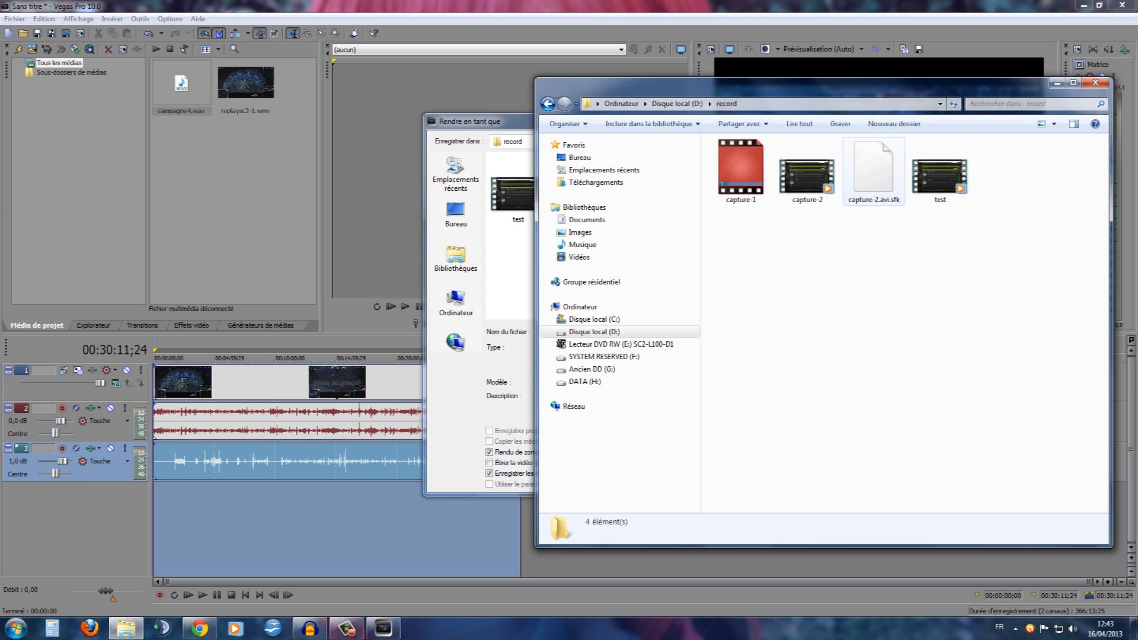
double_click(940, 172)
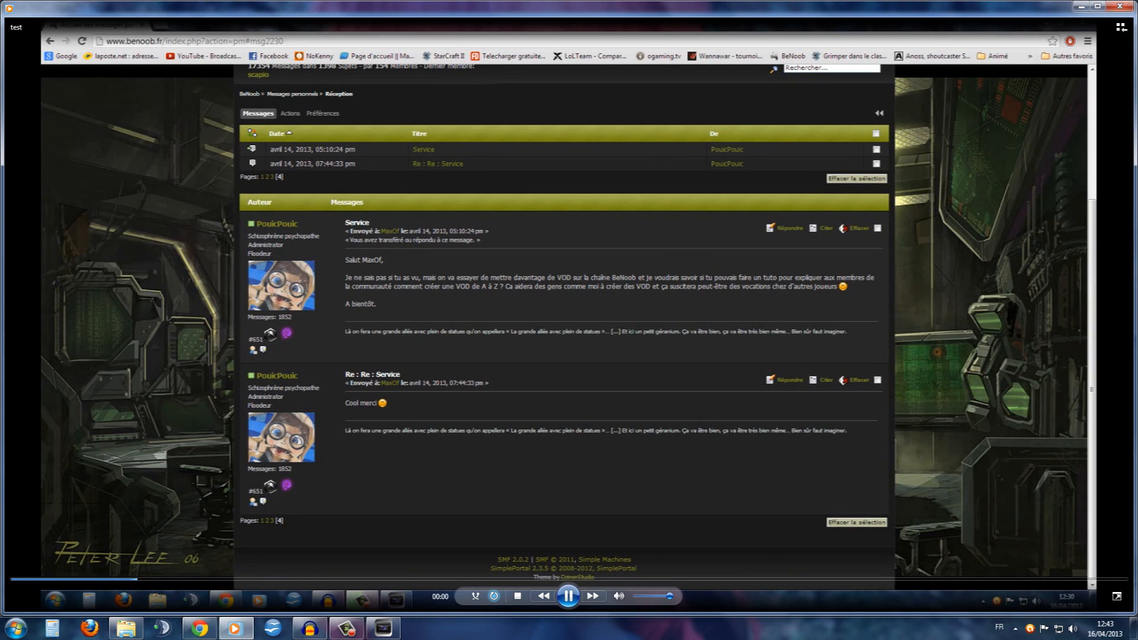
key("alt+F4")
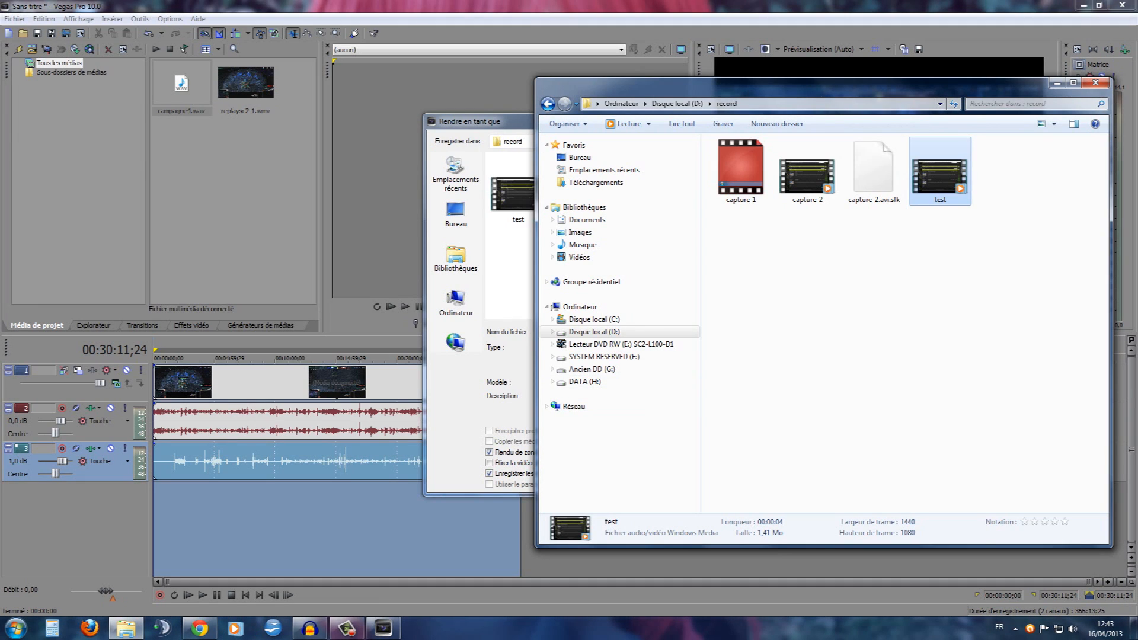
left_click(1095, 82)
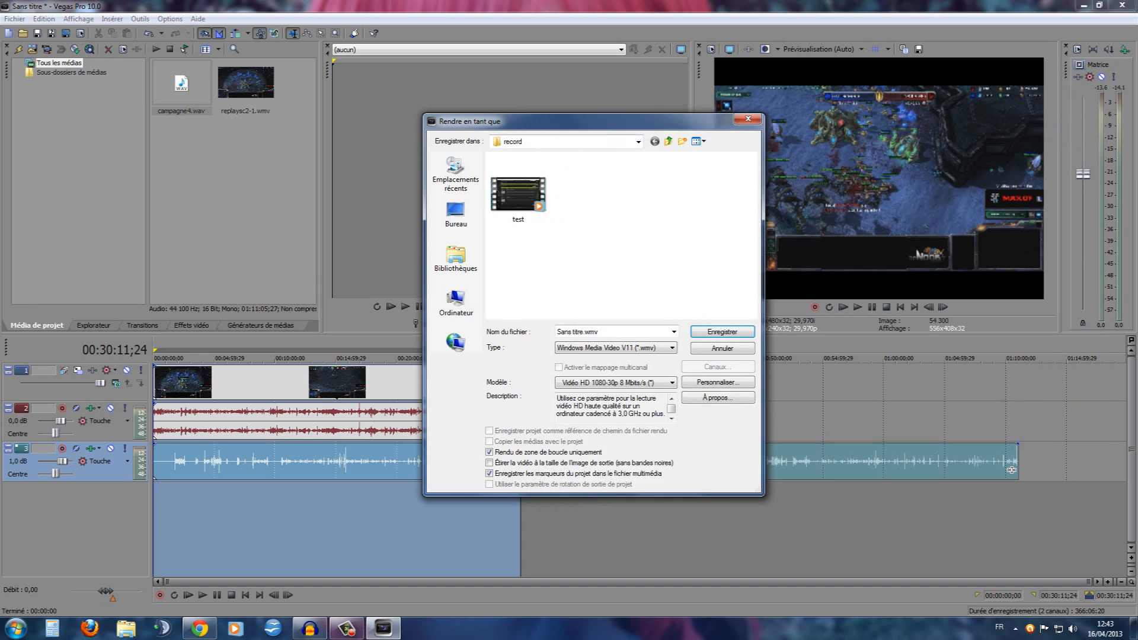
- Dismiss the render dialog without rendering and minimize Vegas Pro to show the desktop
left_click(748, 119)
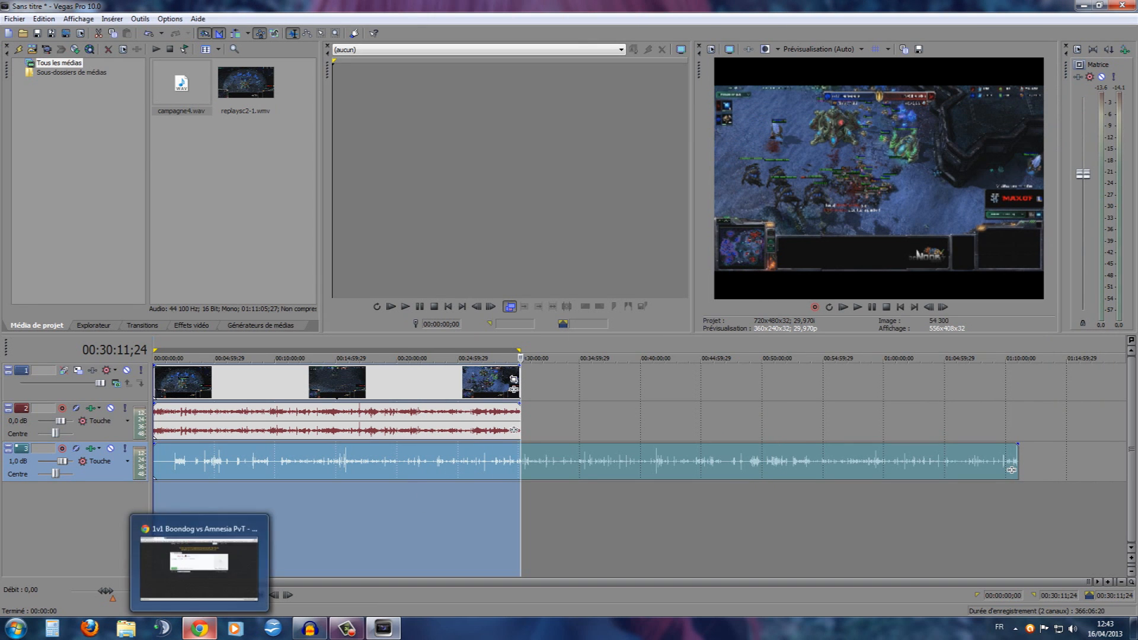
left_click(199, 628)
left_click(199, 629)
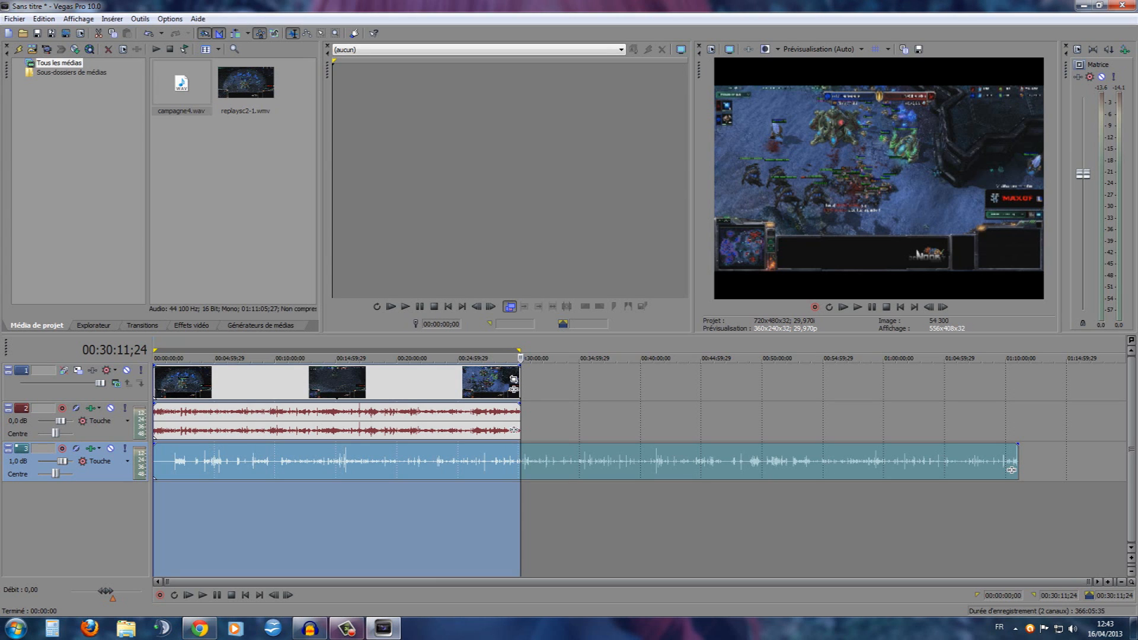
mouse_move(385, 629)
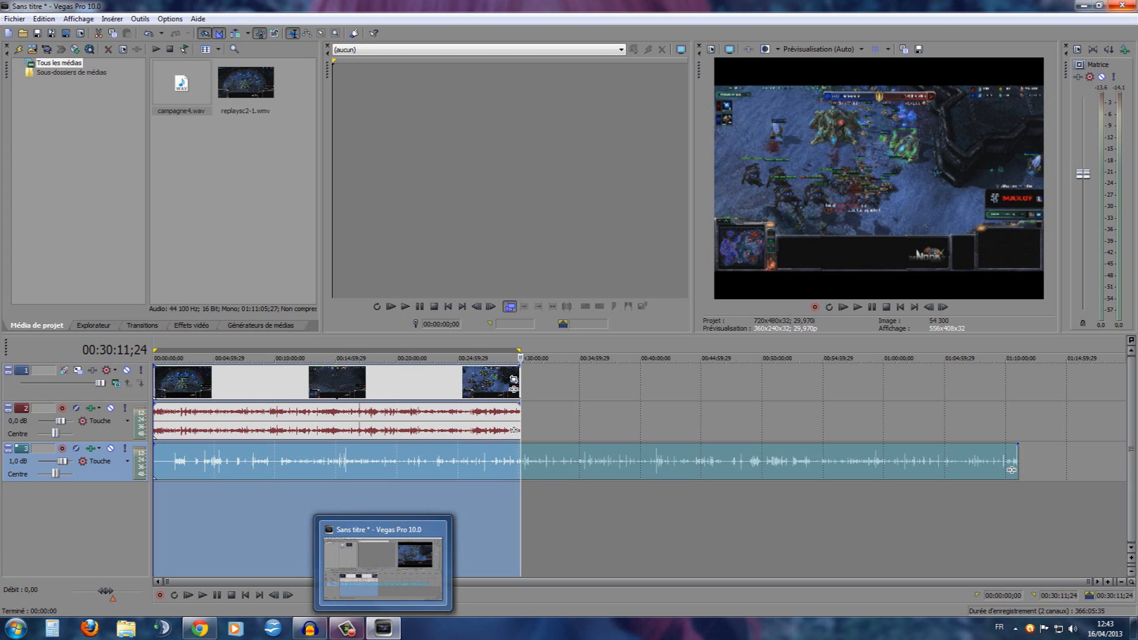
left_click(1084, 6)
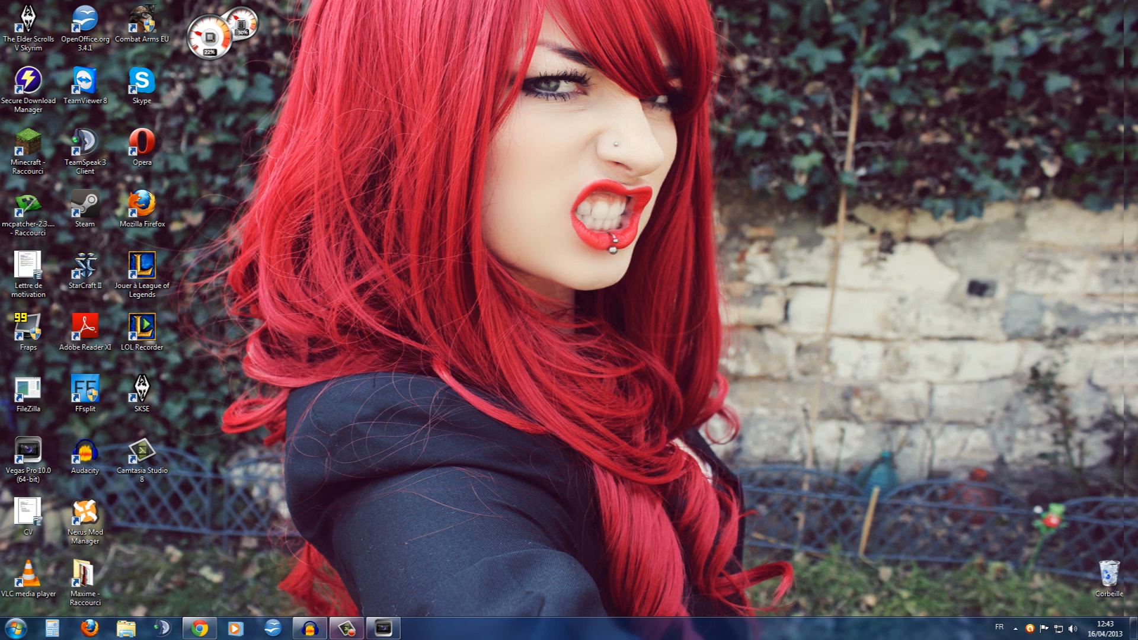
- Launch Fraps and StarCraft II, and arrange the Fraps window and game launcher side by side on the desktop
left_click_drag(625, 465, 404, 299)
left_click(15, 627)
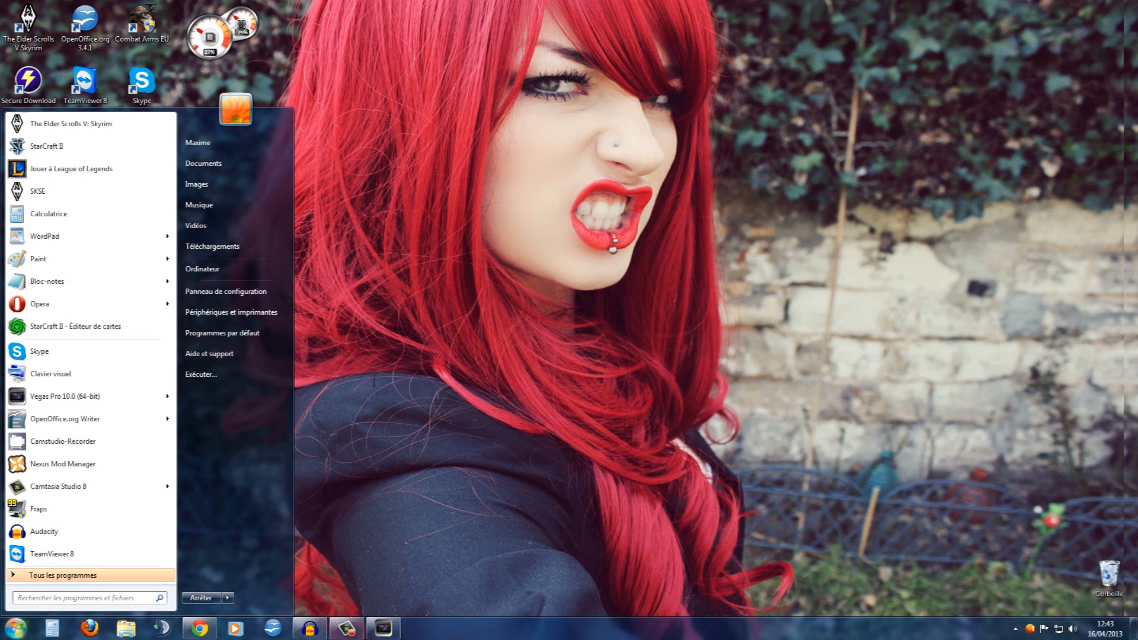
left_click(347, 629)
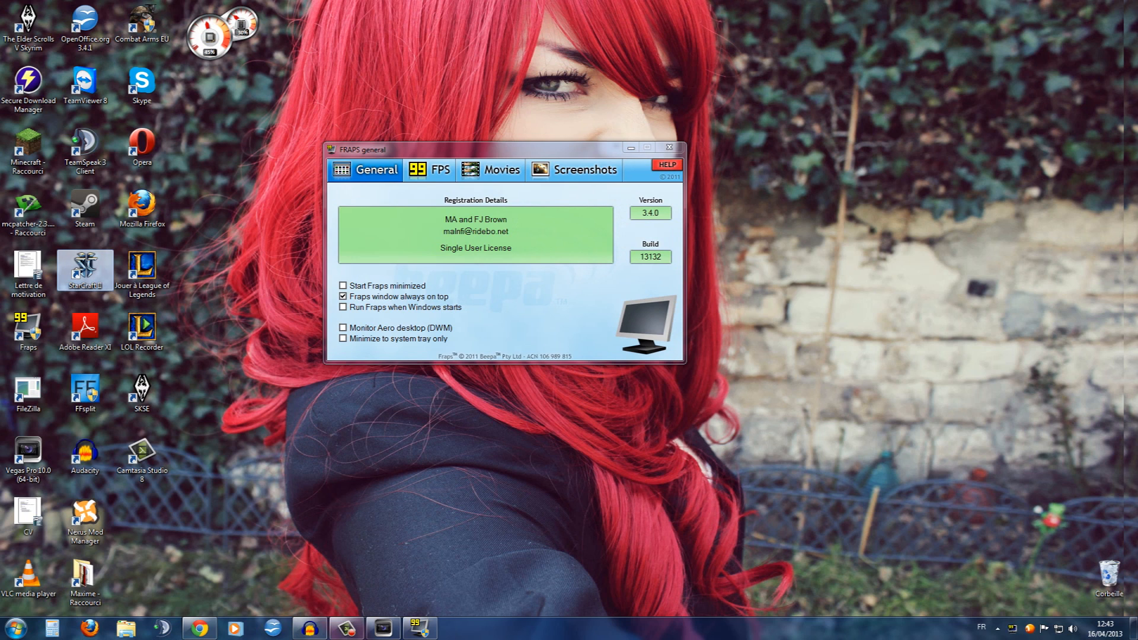
left_click_drag(475, 149, 925, 257)
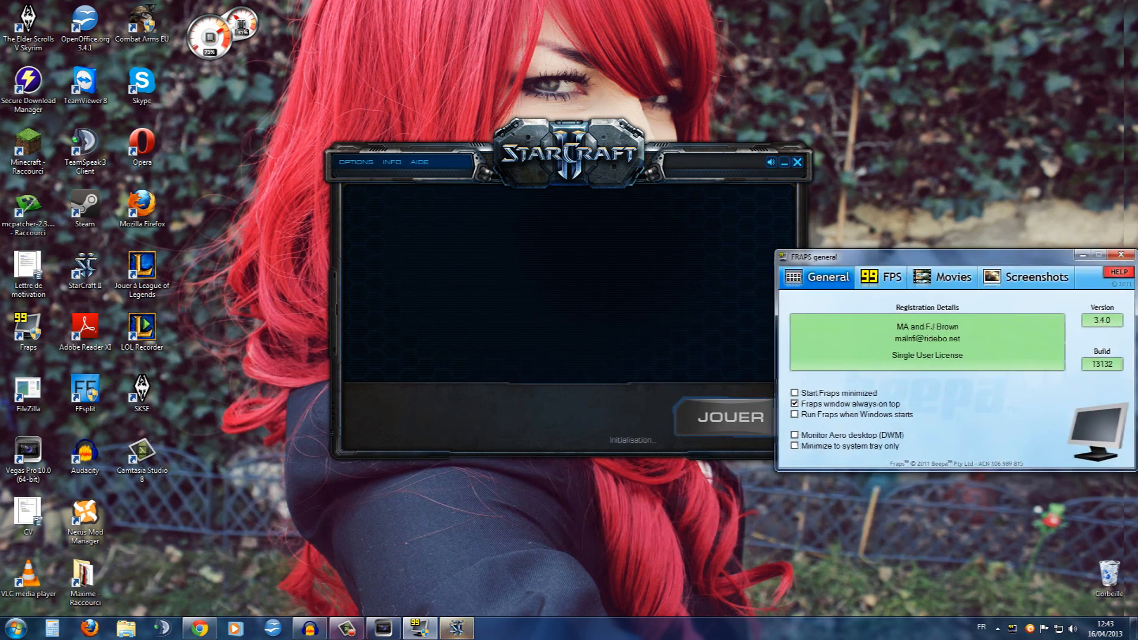
left_click_drag(715, 163, 610, 149)
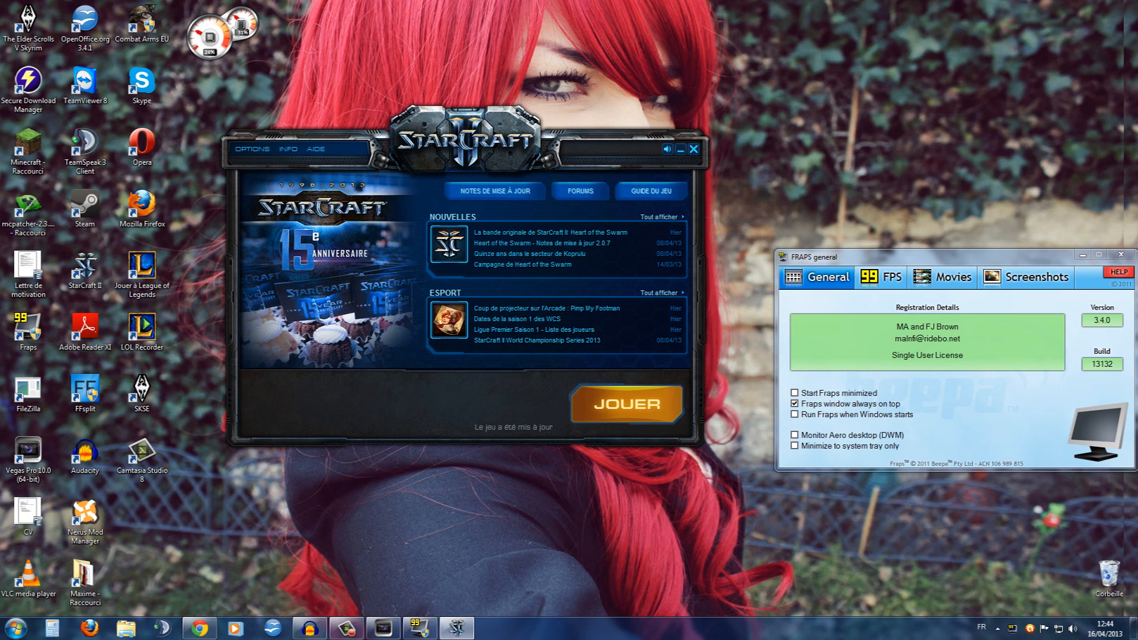
- Open the Fraps movie settings and keep D:\Sc2\Projet en cours as the folder to save movies in
left_click(945, 277)
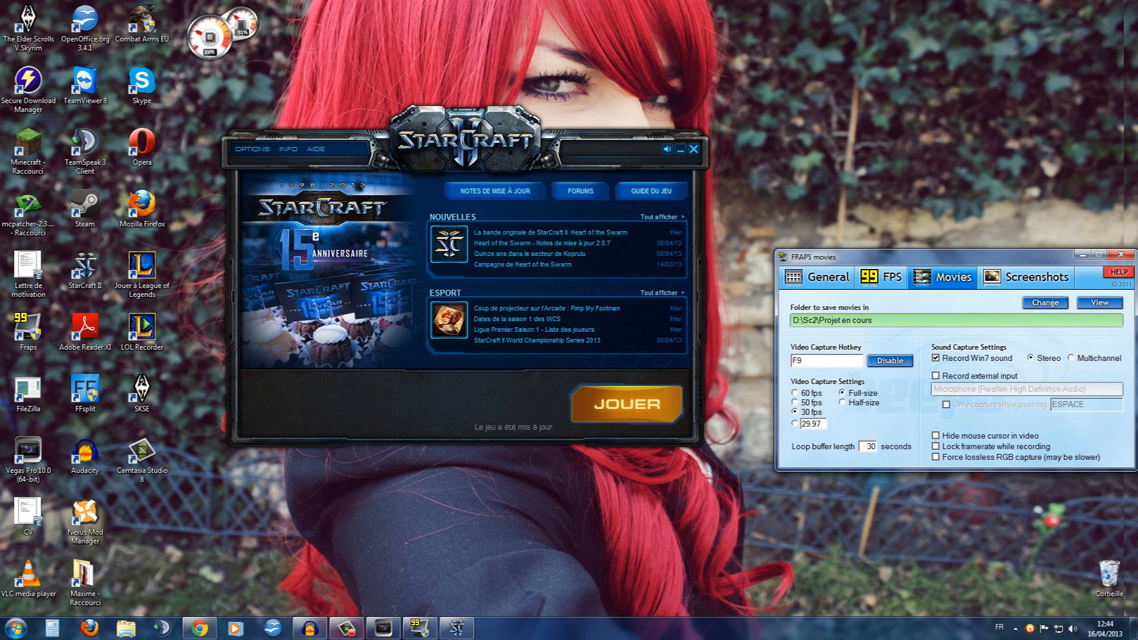
left_click(1045, 303)
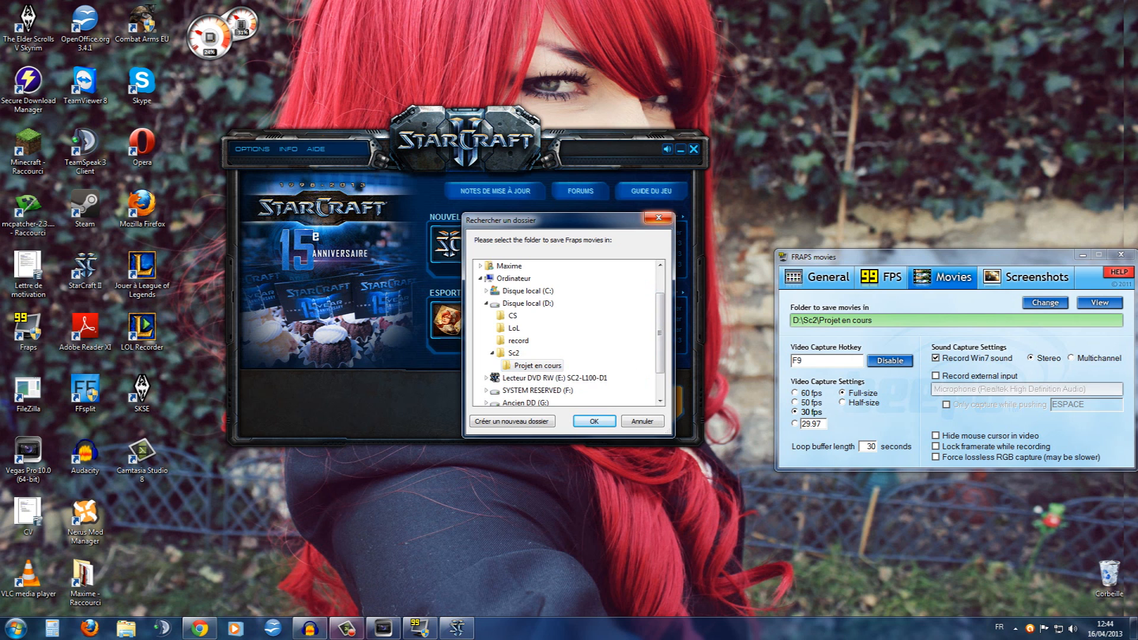
key("Return")
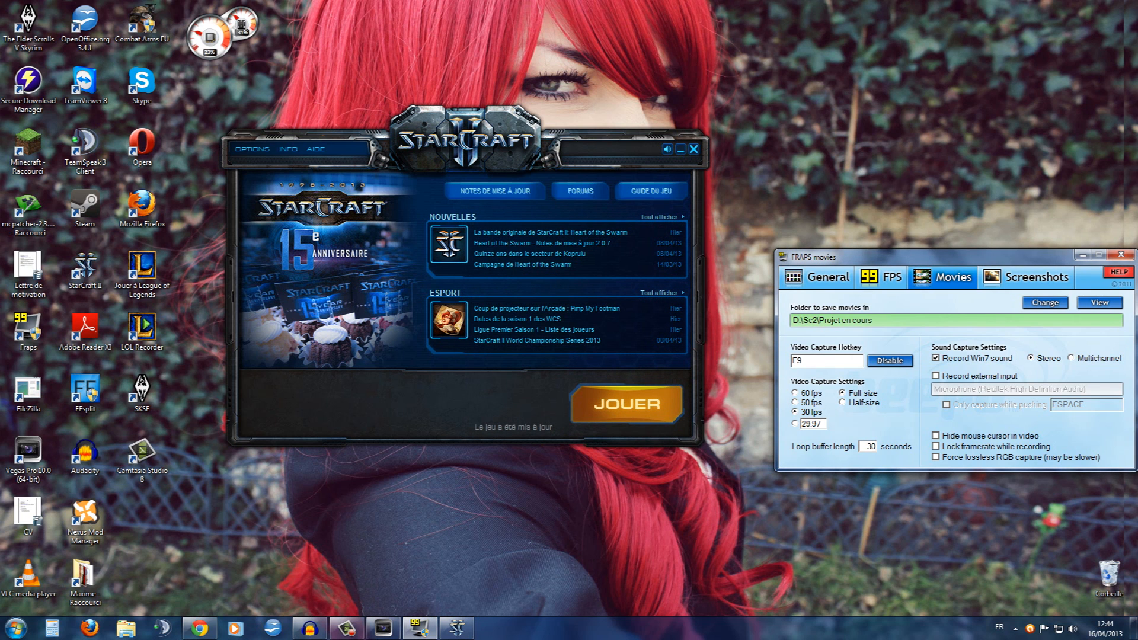
- Switch to Audacity and review the file commands for saving and exporting the voice recording
left_click(310, 628)
left_click(14, 19)
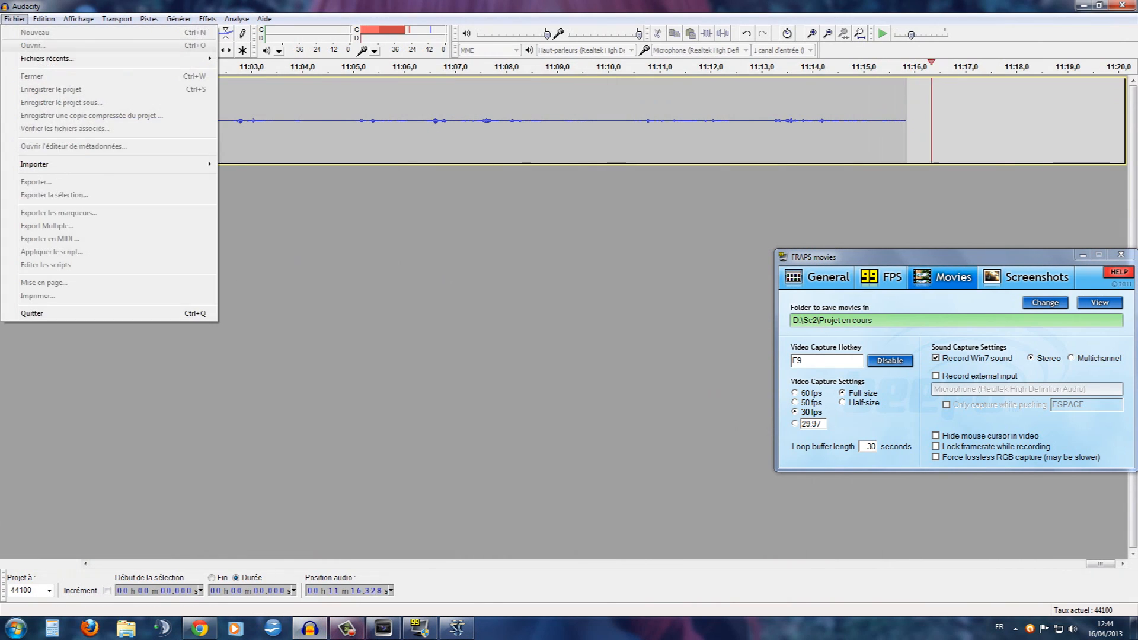
left_click(116, 19)
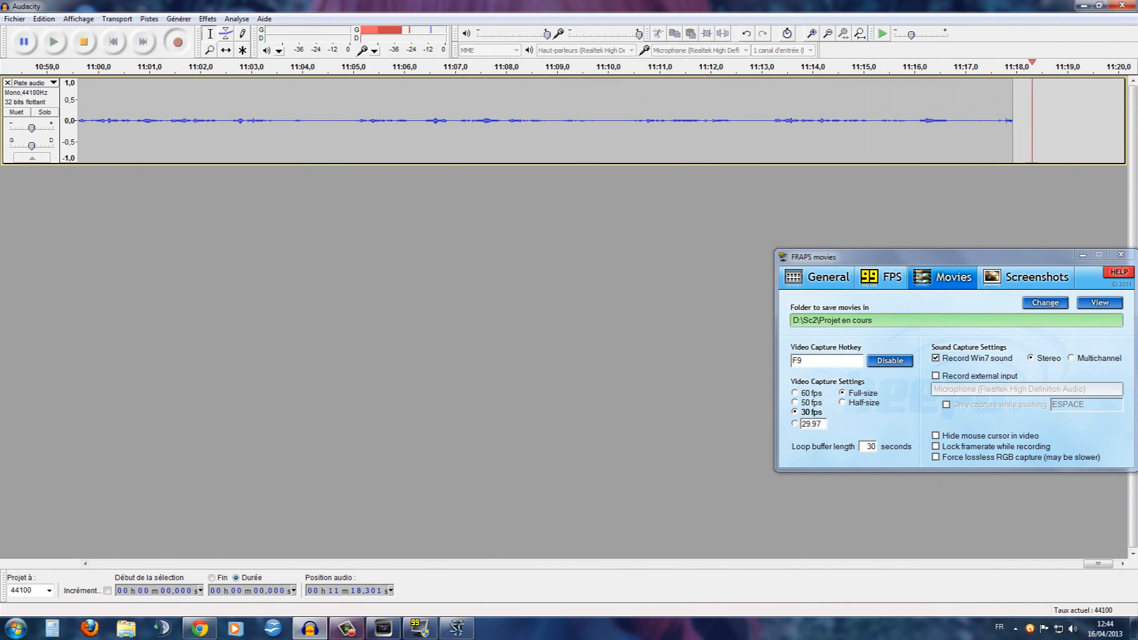
left_click(14, 19)
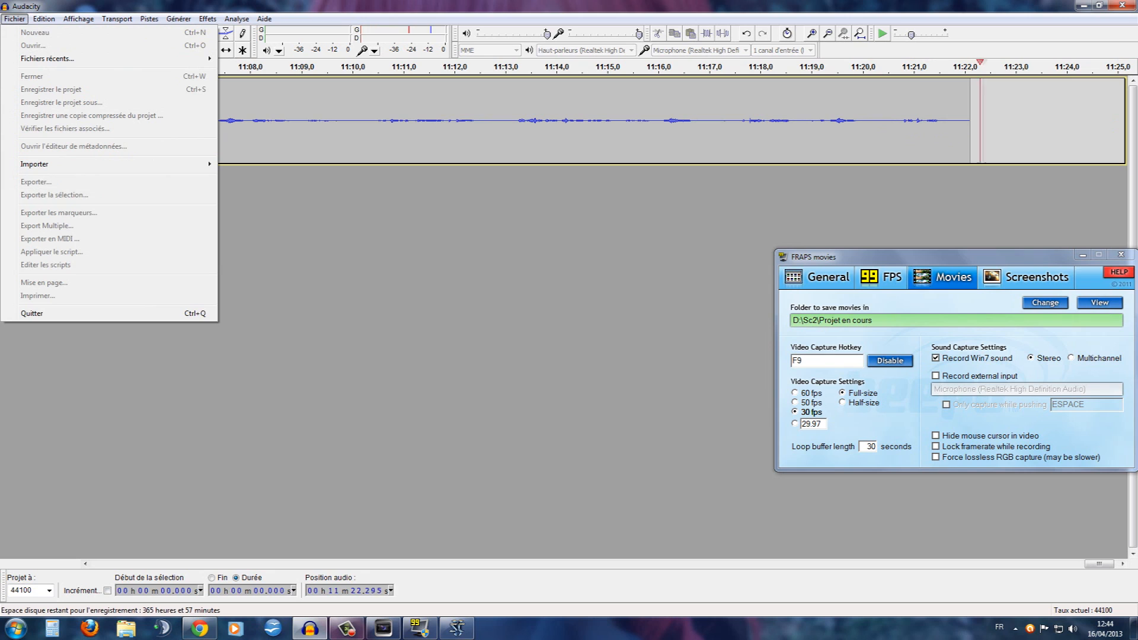
key("Escape")
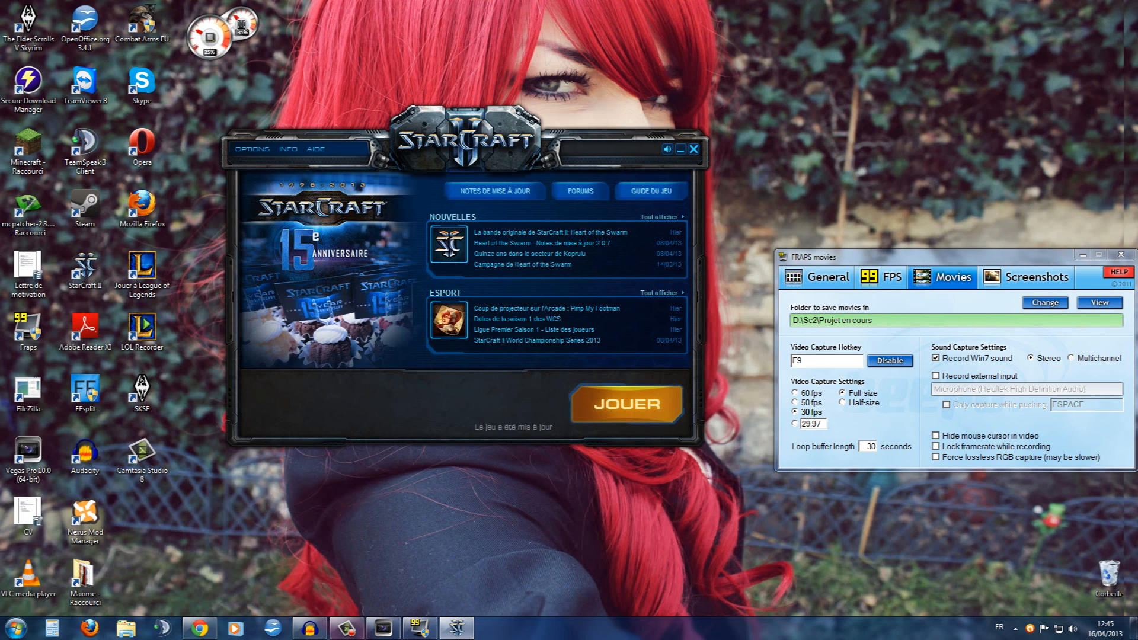
- Switch to Vegas Pro, move the Fraps window clear of the video preview, and inspect the timeline at several points along the voice track
key("alt+Tab")
left_click_drag(925, 257, 877, 193)
left_click(384, 628)
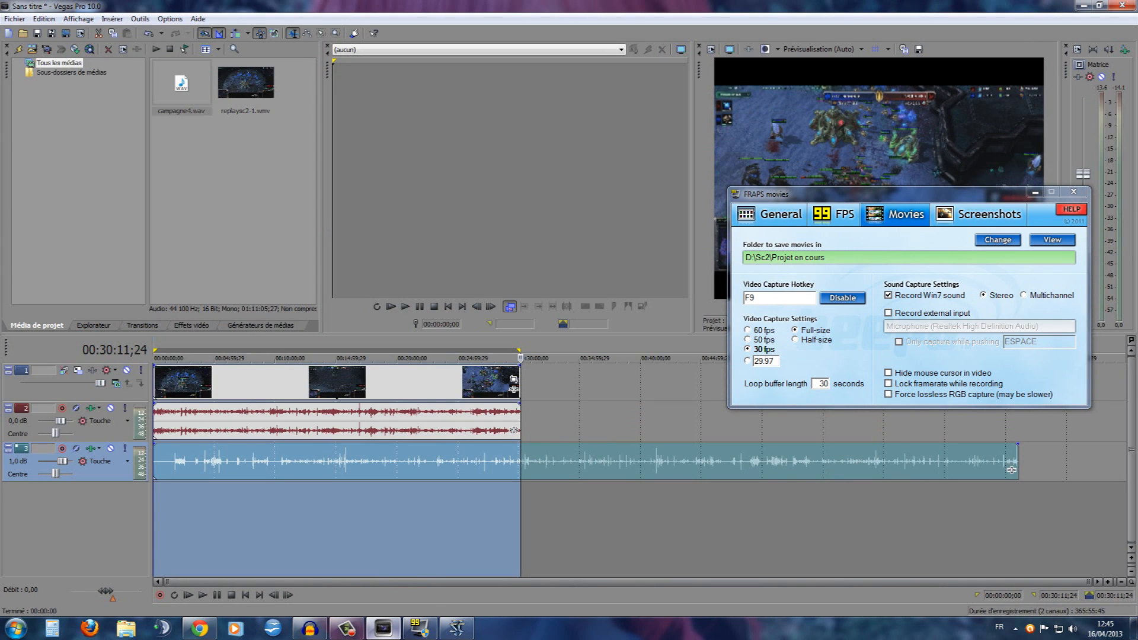
left_click_drag(878, 194, 418, 66)
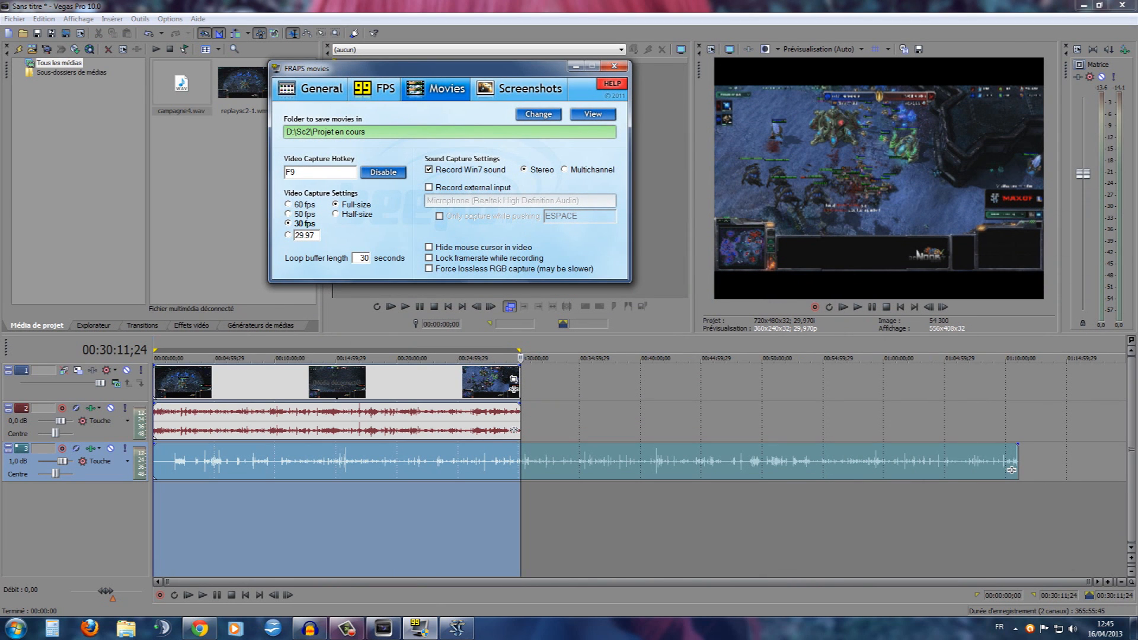
left_click(272, 461)
left_click(345, 462)
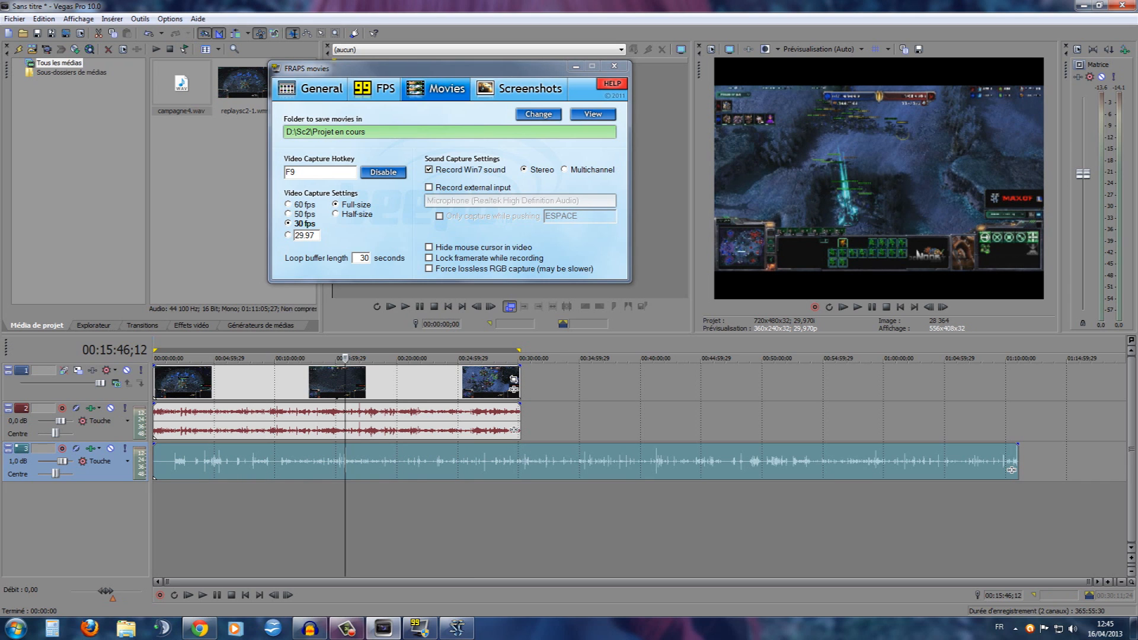
left_click(223, 461)
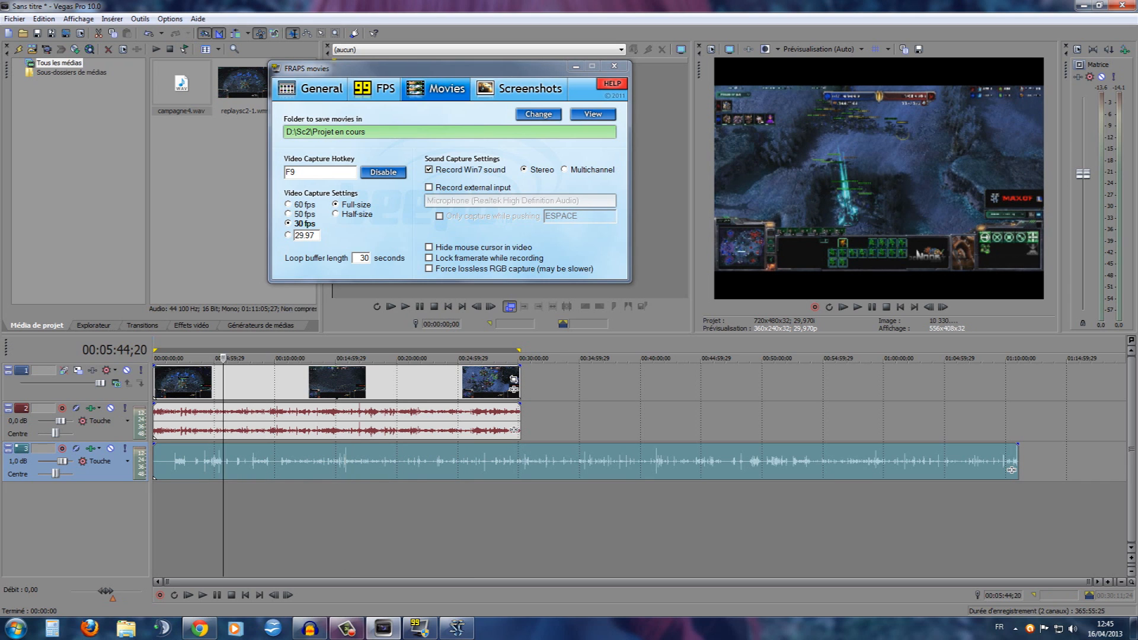
left_click(373, 461)
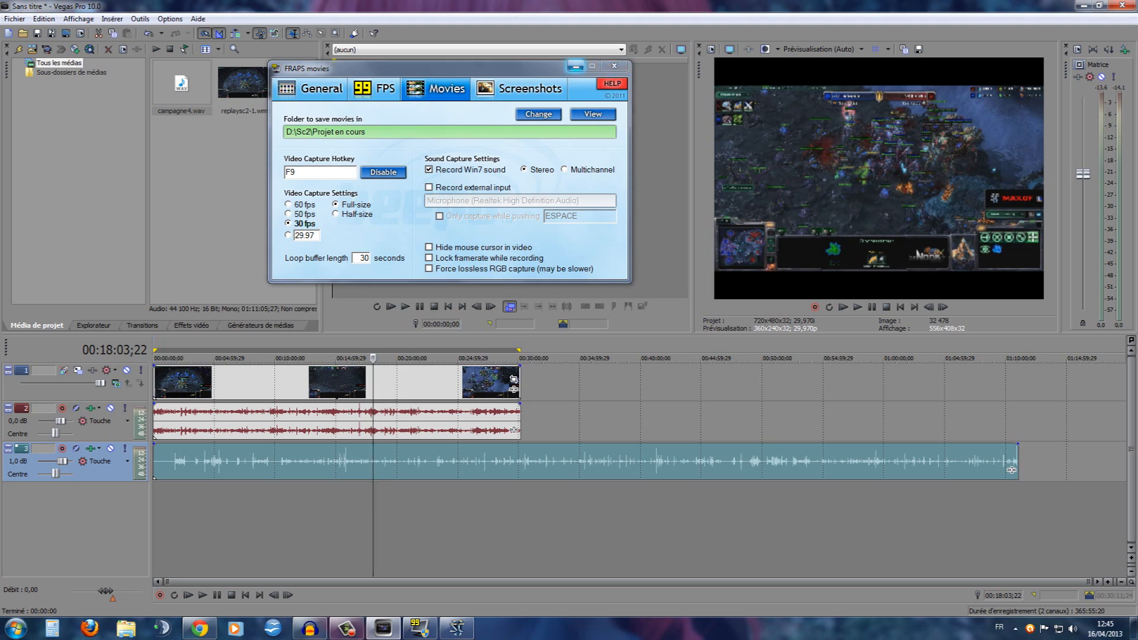
- Minimize the Fraps window and close Vegas Pro without saving the untitled project
left_click(575, 66)
left_click(1122, 5)
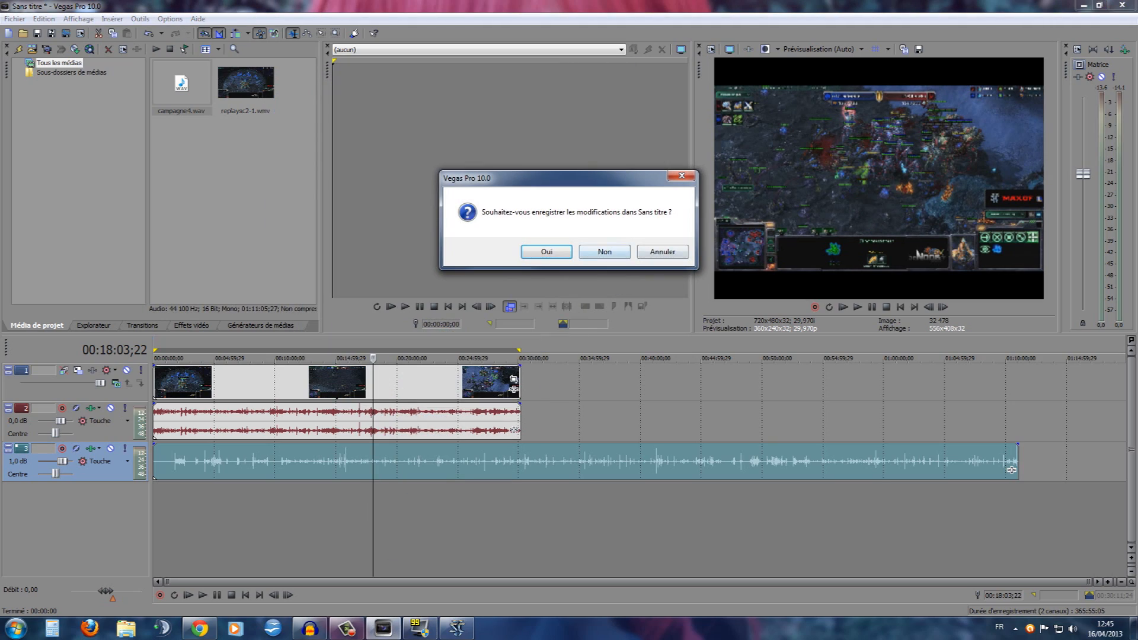
left_click(605, 251)
- Move the StarCraft II launcher toward the middle of the desktop and bring up the Camtasia recorder controls
left_click_drag(598, 151, 680, 160)
left_click(347, 628)
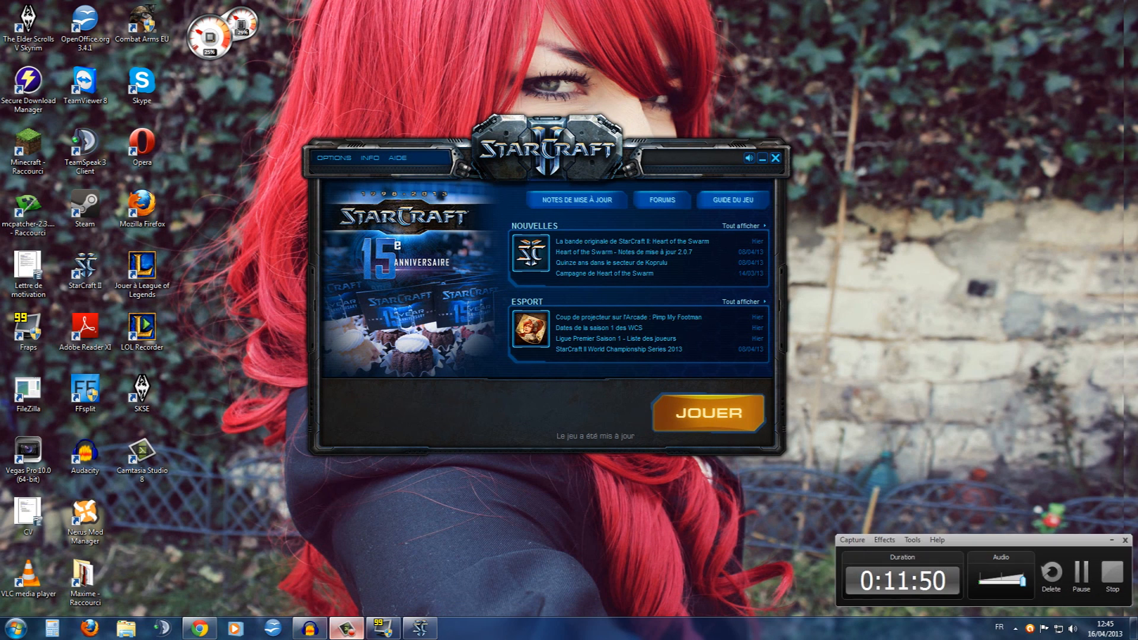
left_click(347, 628)
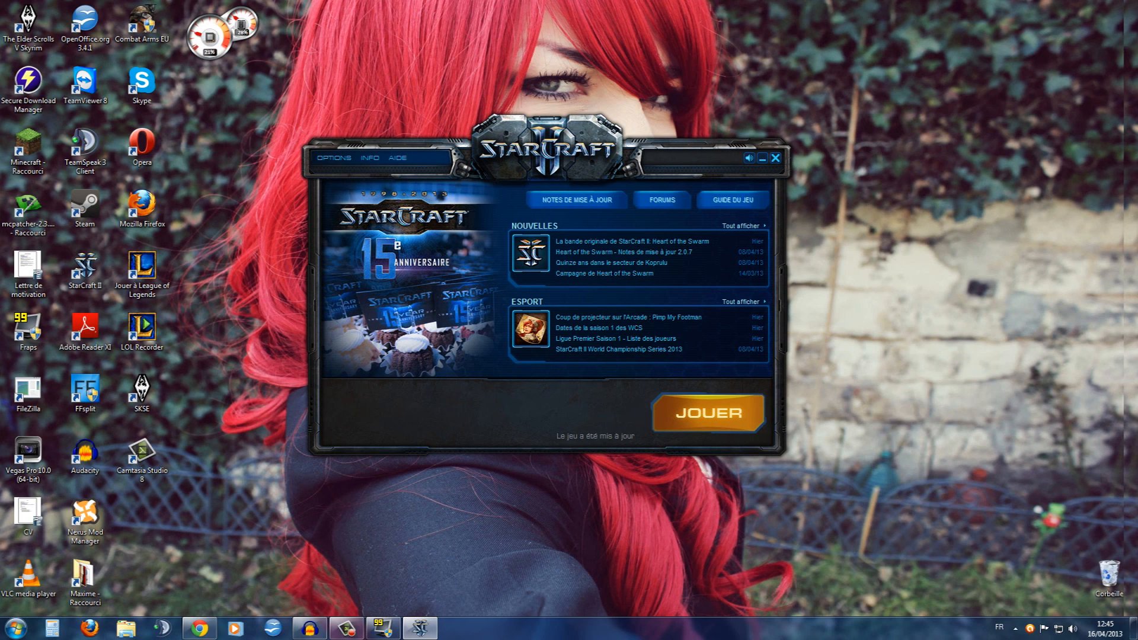
left_click(347, 629)
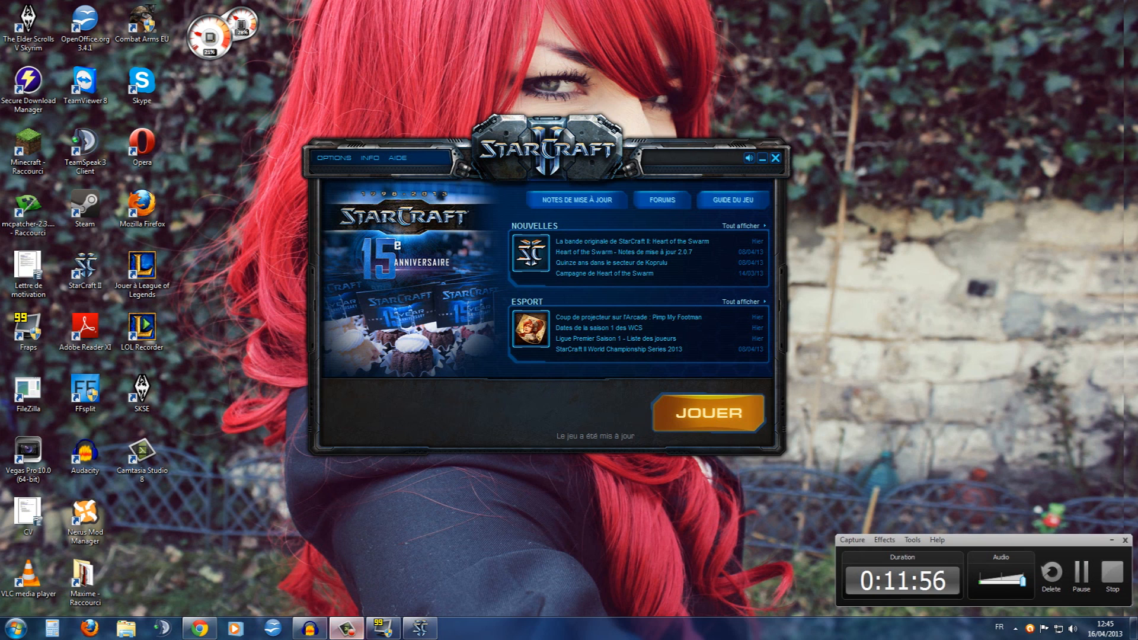